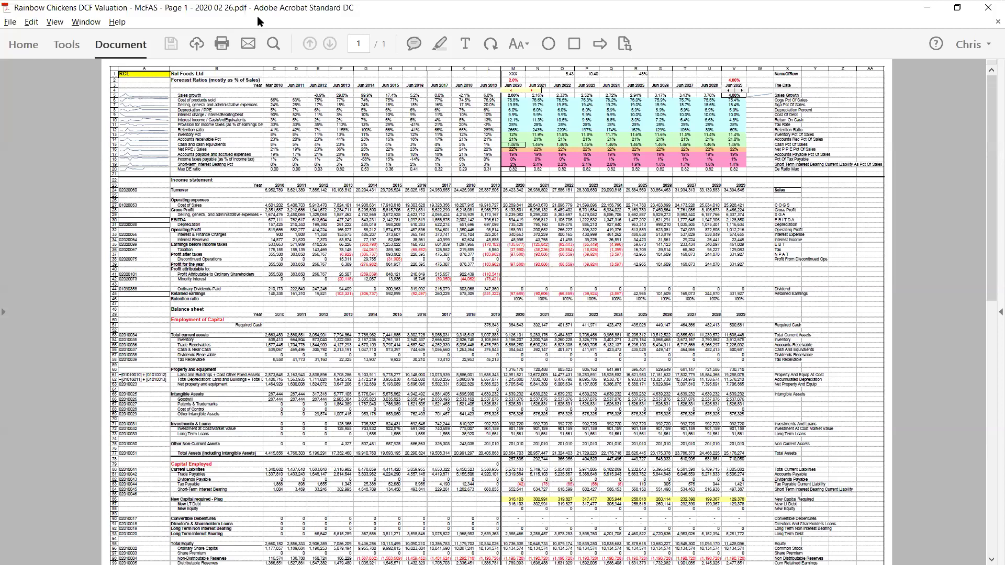
# Step: Open Document Properties for the Rainbow Chickens DCF Valuation PDF with Ctrl+D
pyautogui.hotkey('ctrl', 'd')
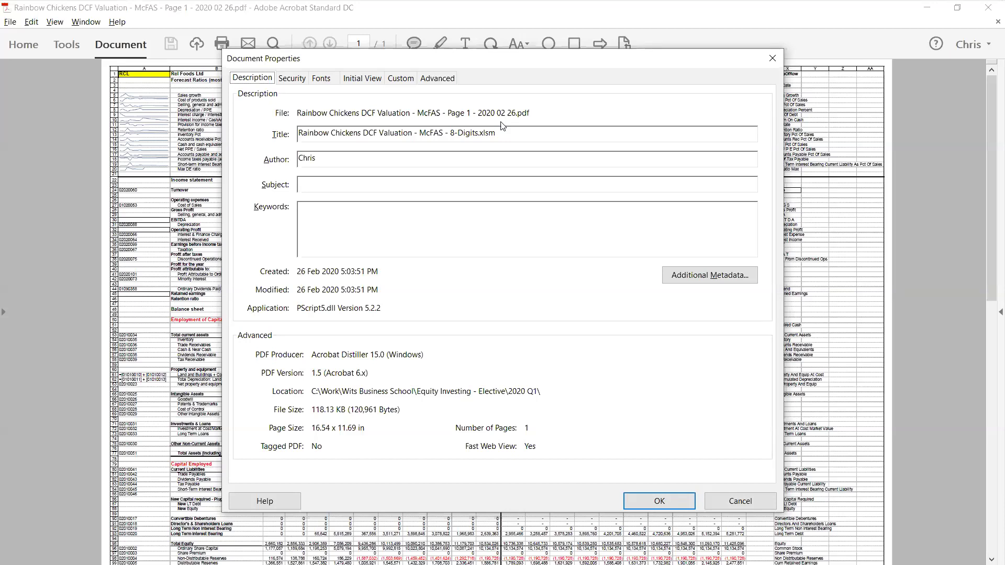
# Step: Close the Document Properties dialog to return to the one-page DCF valuation spreadsheet
pyautogui.click(675, 496)
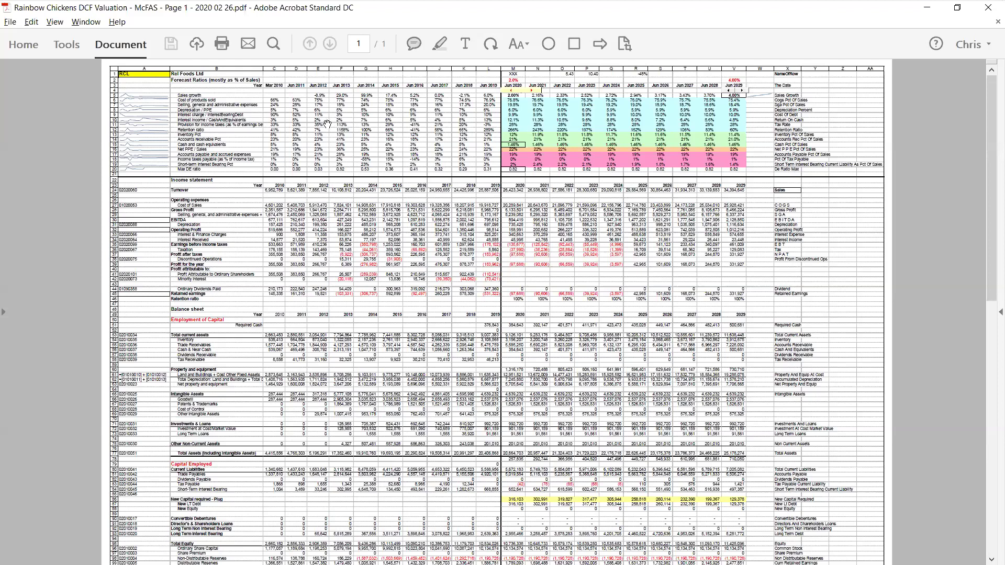
# Step: Fit the whole Rainbow Chickens DCF valuation page in the Acrobat window
pyautogui.hotkey('ctrl', '0')
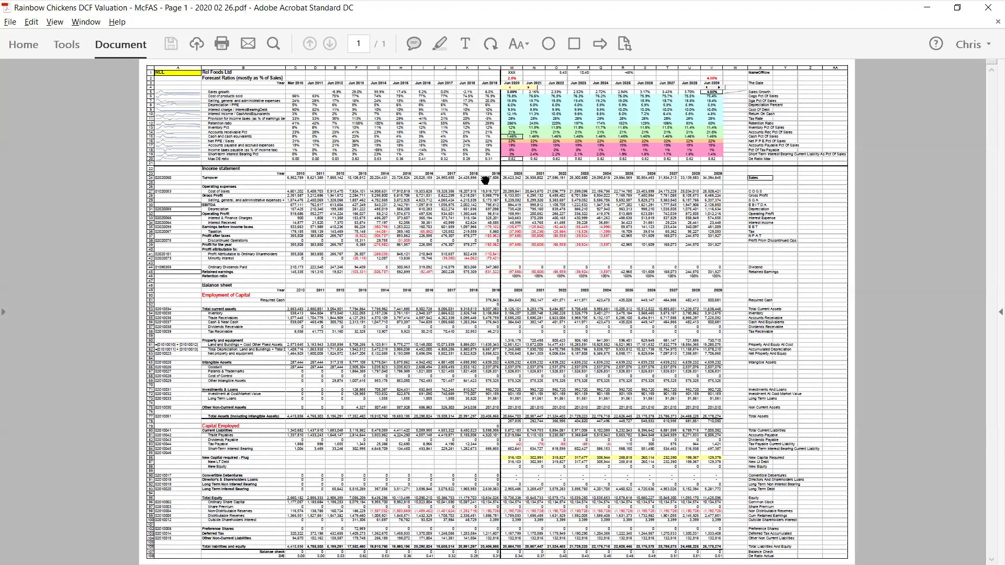
# Step: Review the H5 and K6 formulas in the DCF workbook, then create blank workbook Book4
pyautogui.hotkey('alt', 'Tab')
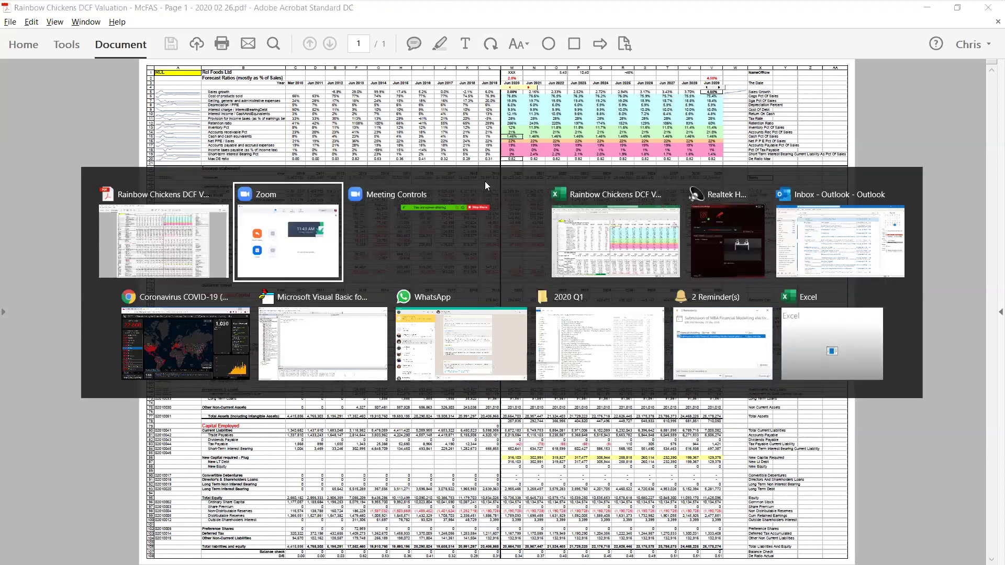
pyautogui.hotkey('alt', 'Tab')
pyautogui.hotkey('alt', 'Tab')
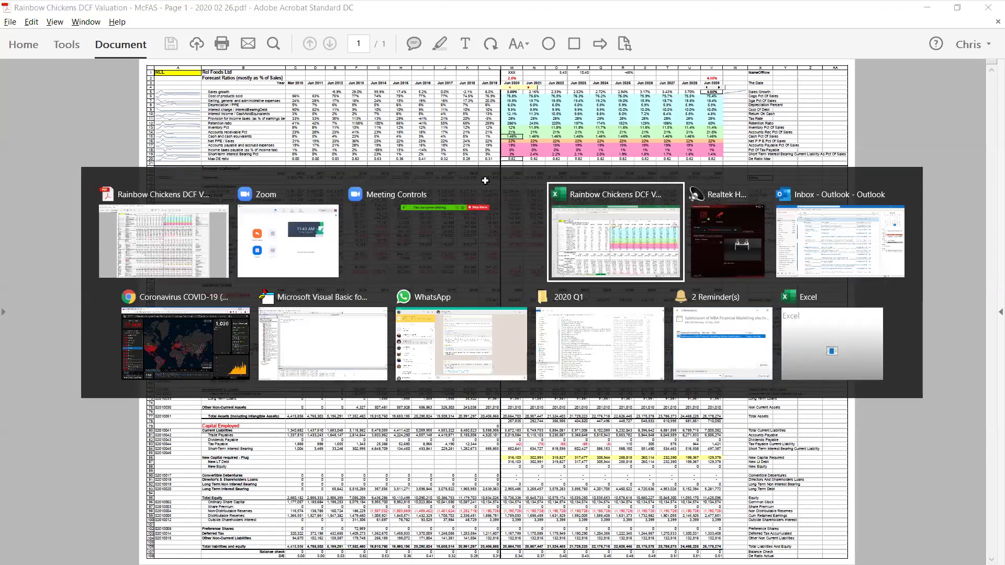
pyautogui.press('Up')
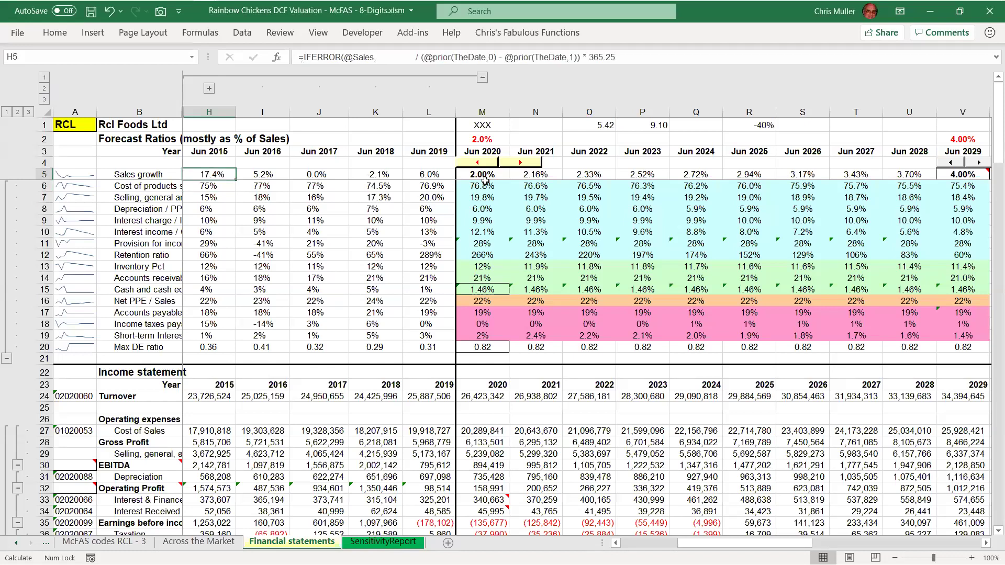
pyautogui.press('Down')
pyautogui.press('Right')
pyautogui.press('Right')
pyautogui.press('Right')
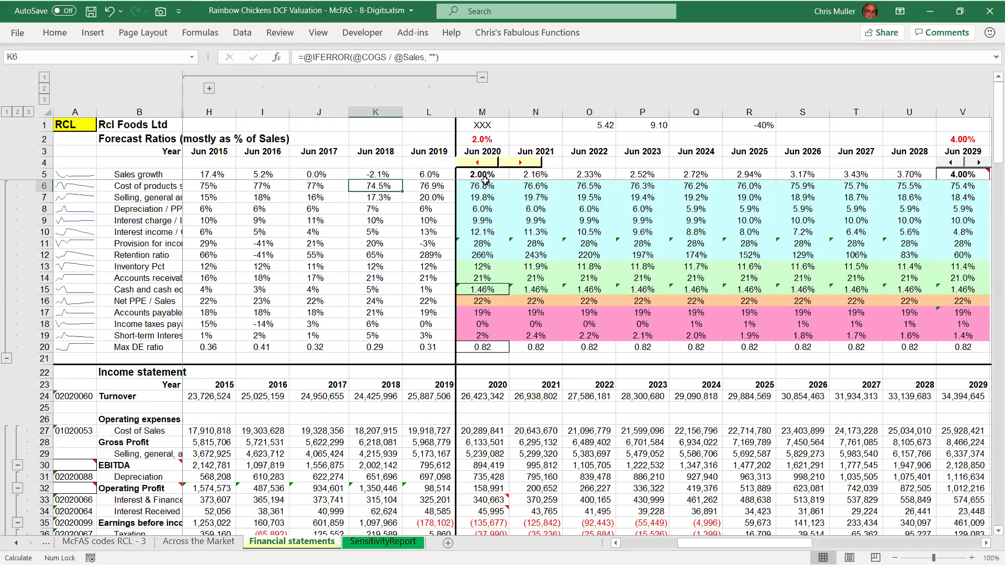
pyautogui.hotkey('alt', 'f')
pyautogui.hotkey('ctrl', 'n')
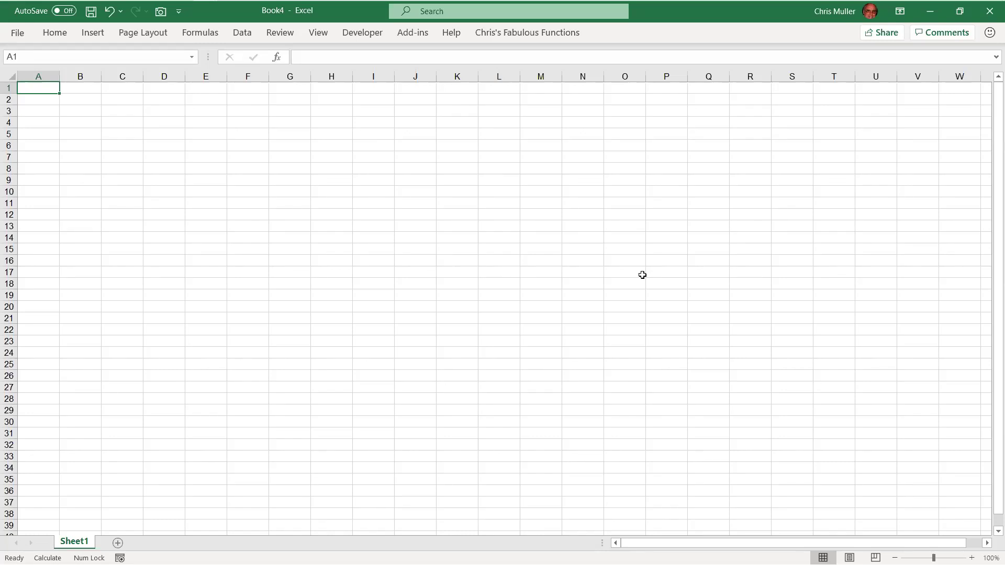
# Step: Enter RCL in cell A1 of Book4
pyautogui.hotkey('alt', 'Tab')
pyautogui.hotkey('alt', 'Tab')
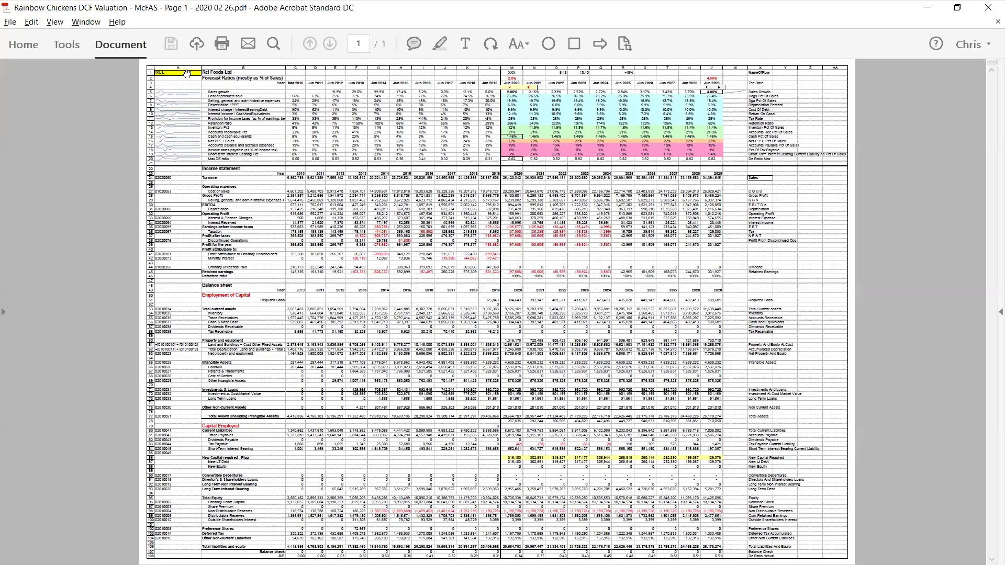
pyautogui.hotkey('alt', 'Tab')
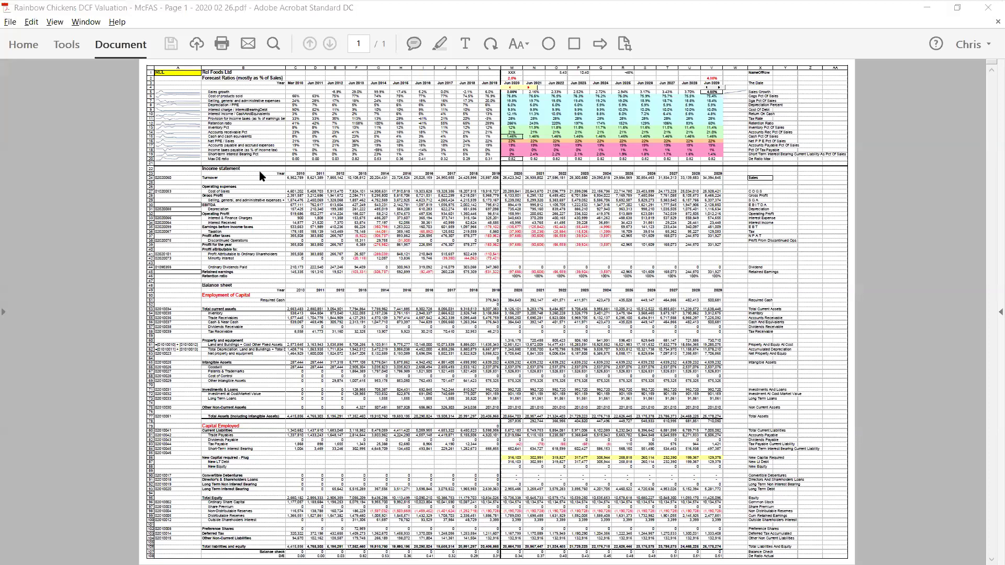
pyautogui.write('RCL')
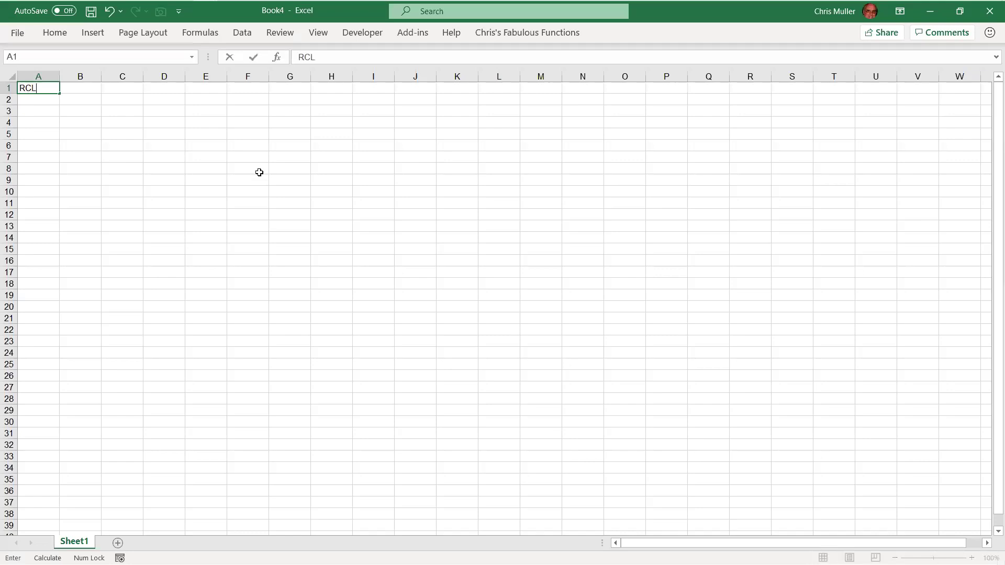
pyautogui.hotkey('ctrl', 'Return')
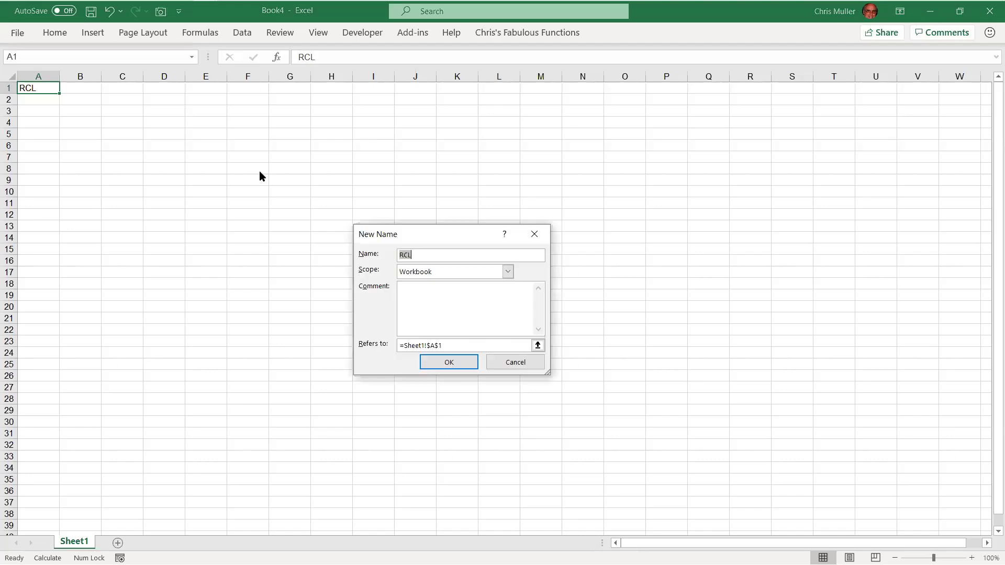
# Step: Define the name ShareCode for cell A1
pyautogui.write('S')
pyautogui.write('Code')
pyautogui.press('Return')
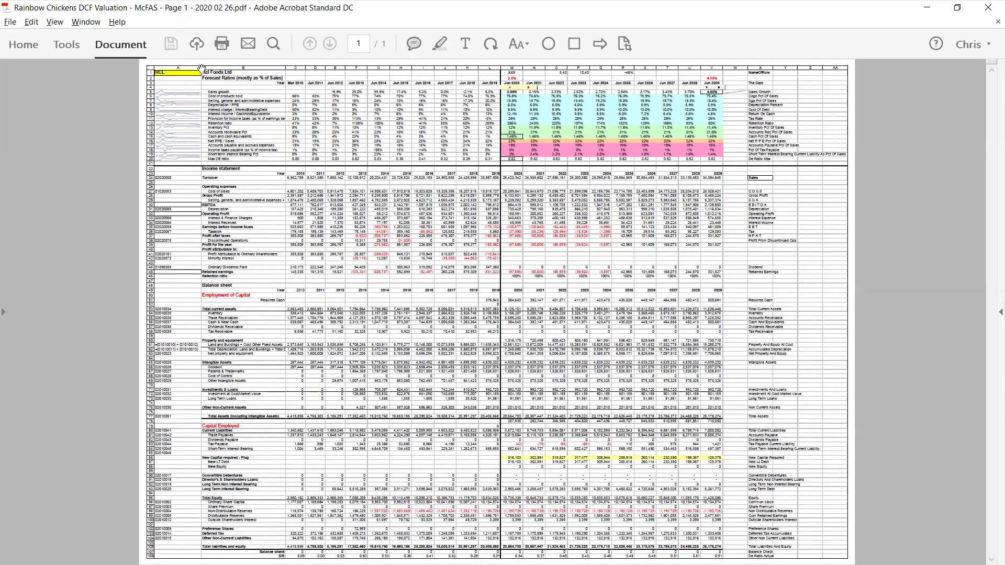
# Step: Enter =McFas.CompanyName(ShareCode) in cell B1
pyautogui.scroll(3, 201, 68)
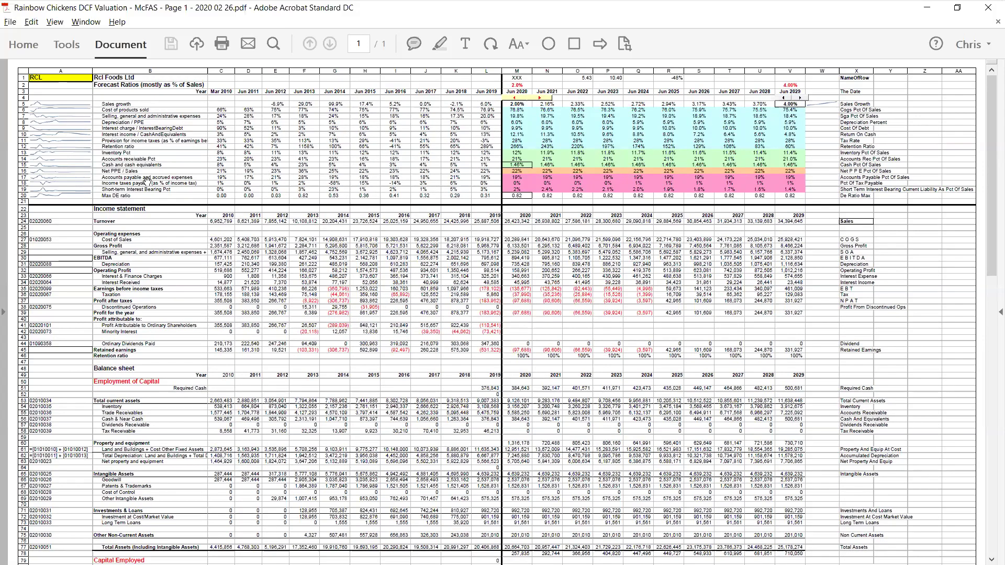
pyautogui.hotkey('alt', 'Tab')
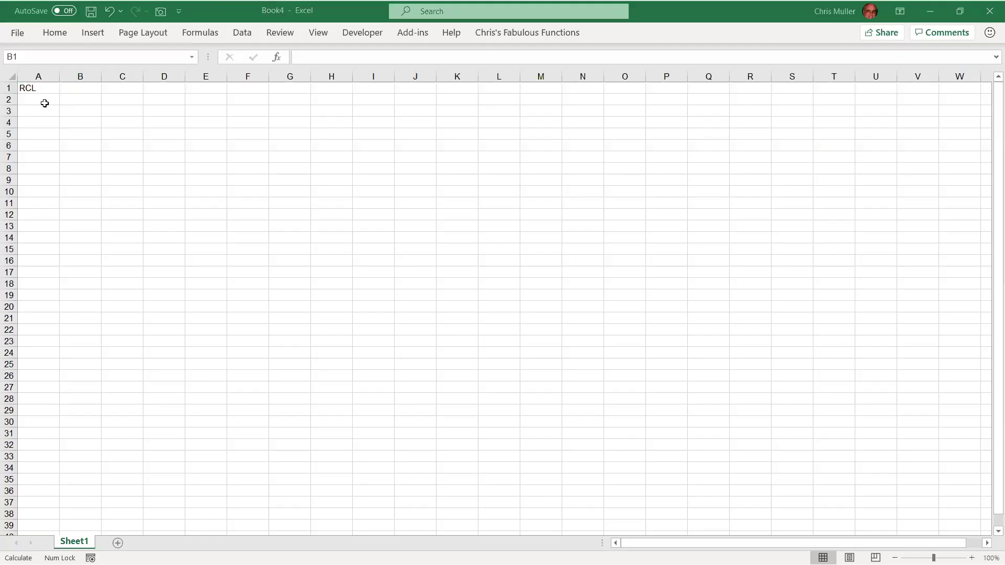
pyautogui.write('=')
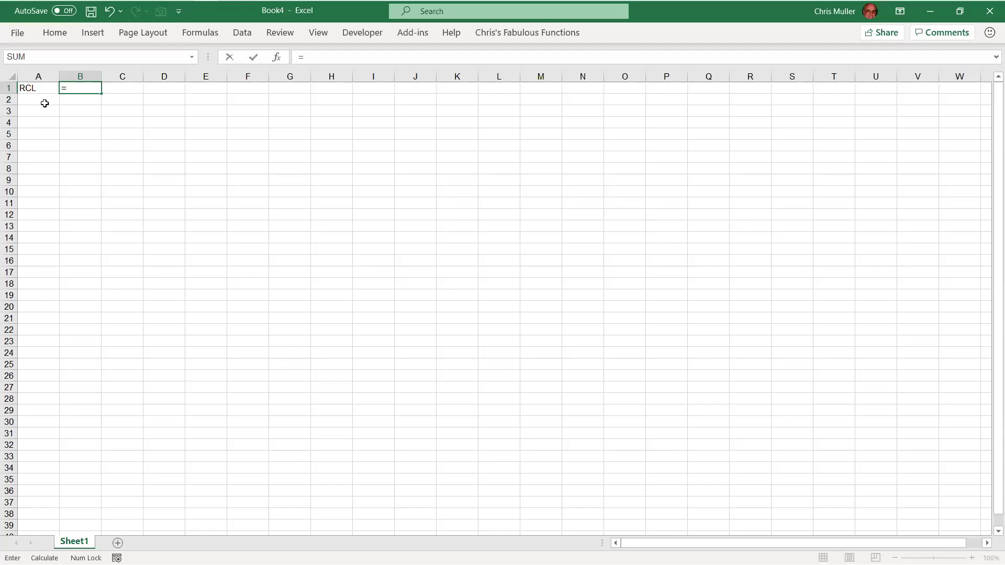
pyautogui.write('mcf')
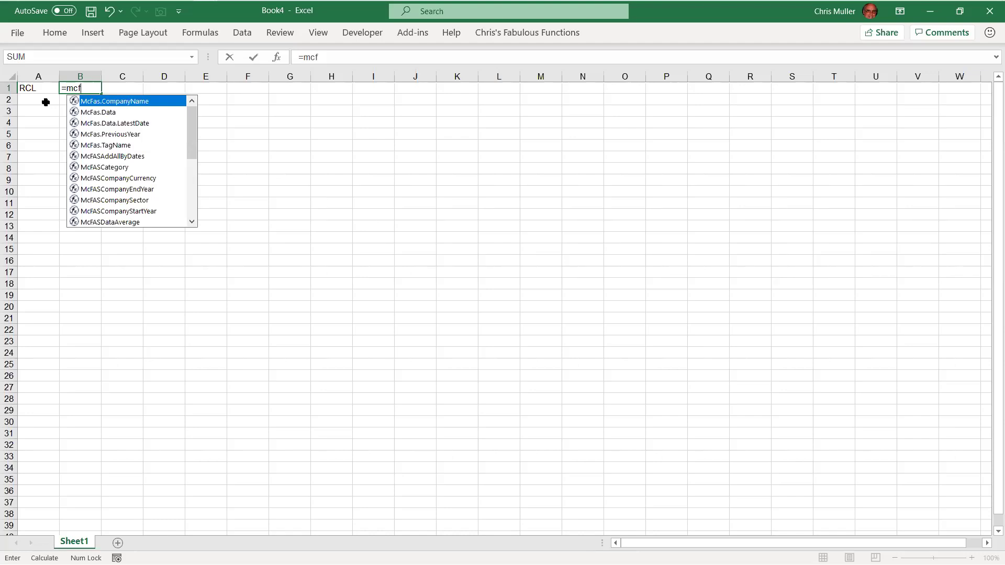
pyautogui.press('Tab')
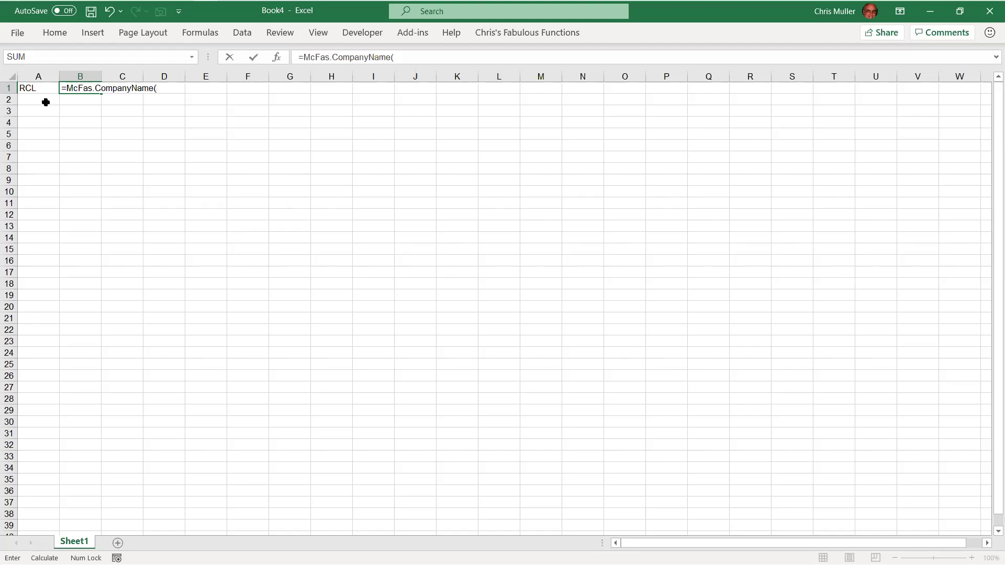
pyautogui.hotkey('ctrl', 'shift', 'a')
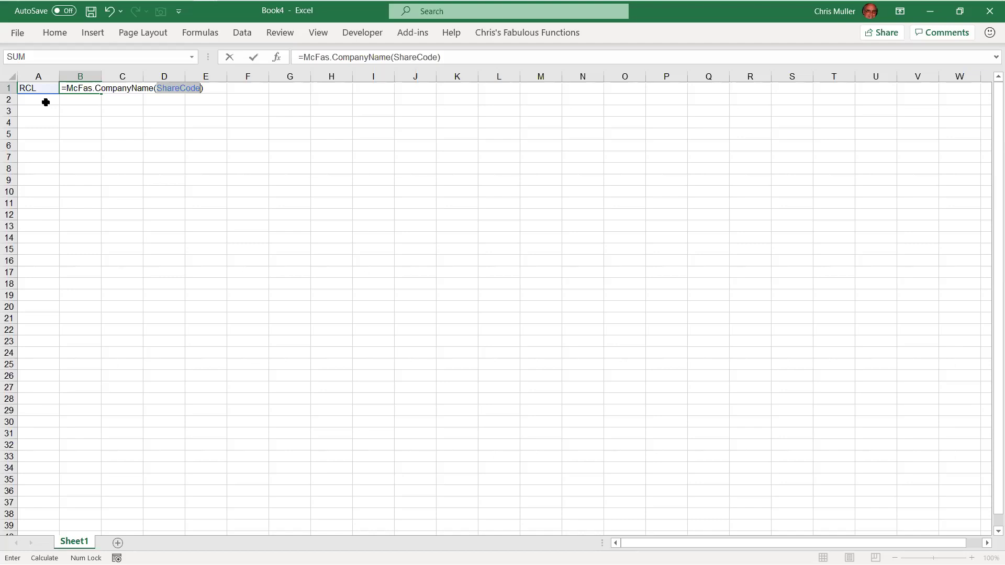
pyautogui.hotkey('ctrl', 'Return')
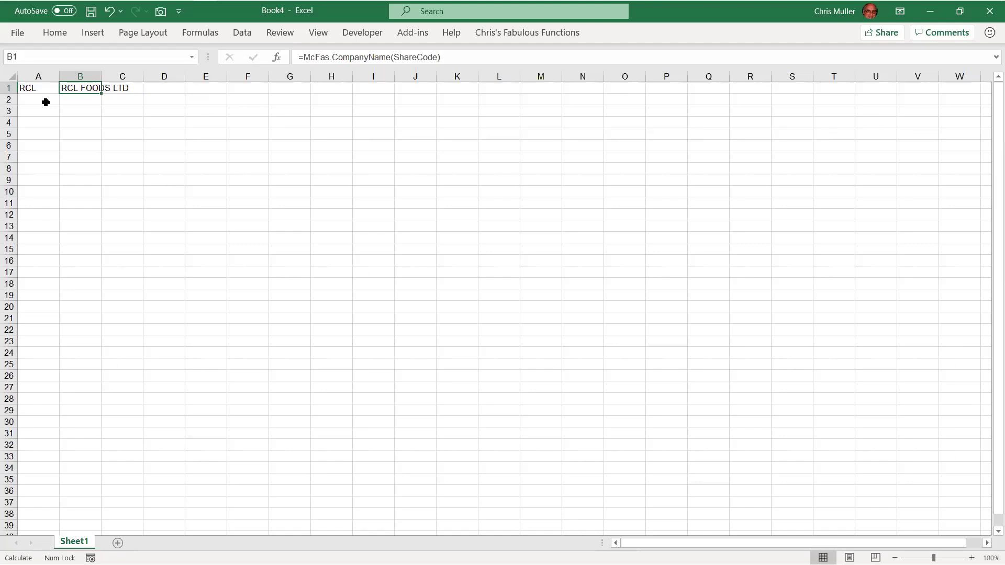
# Step: Wrap the B1 formula in PROPER and accept the bracket correction, showing Rcl Foods Ltd
pyautogui.hotkey('alt', 'Tab')
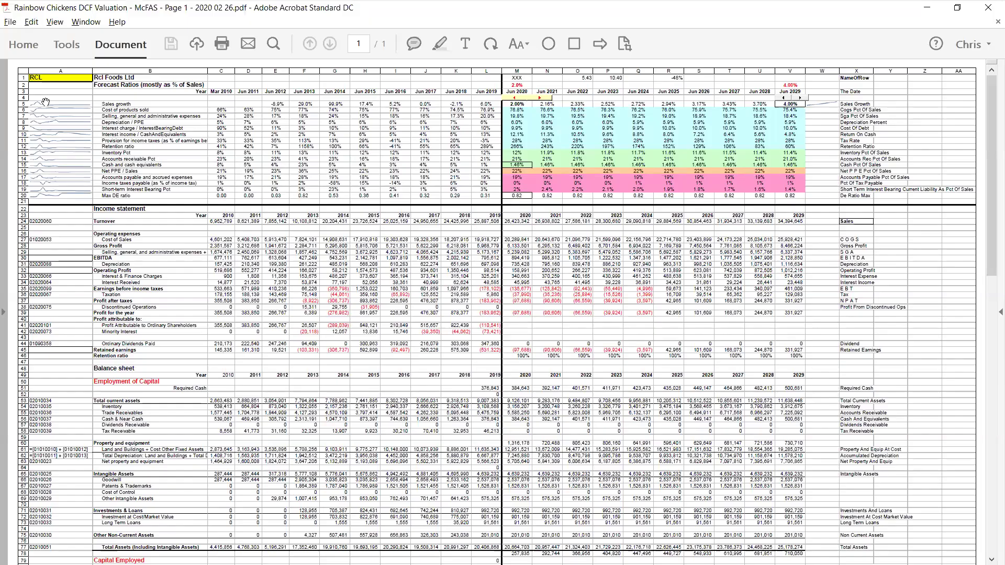
pyautogui.hotkey('alt', 'Tab')
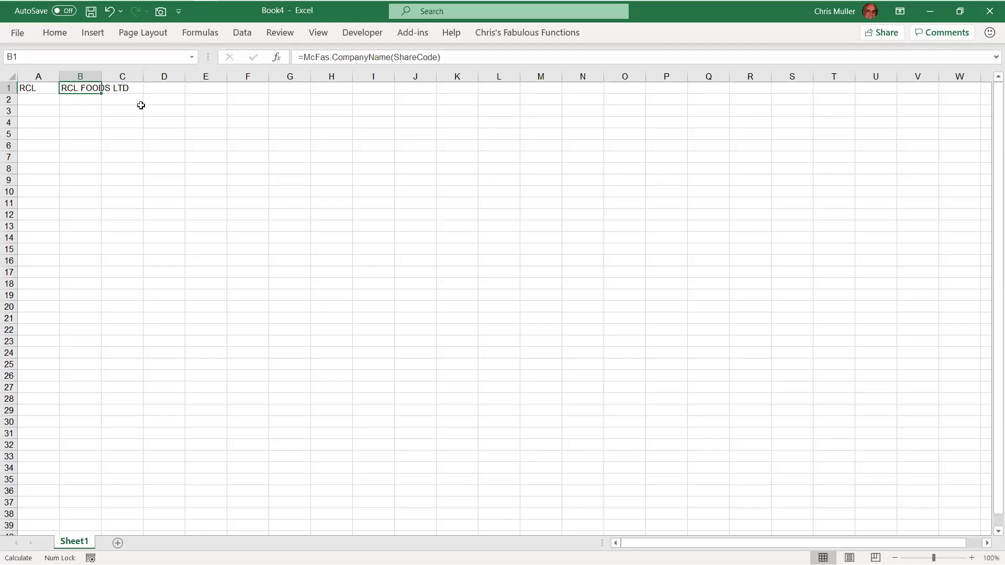
pyautogui.press('F2')
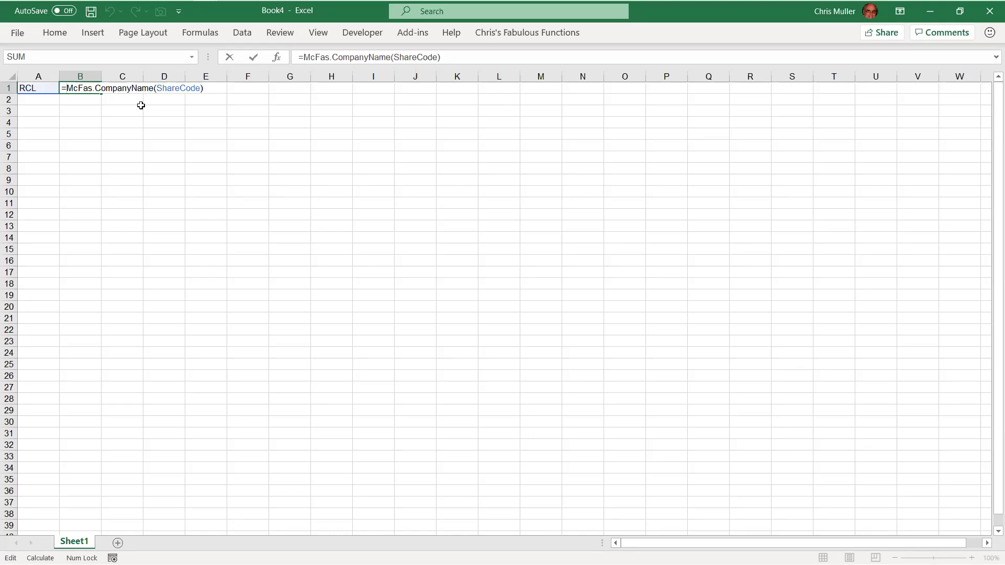
pyautogui.press('Home')
pyautogui.press('Right')
pyautogui.write('PROP')
pyautogui.press('Tab')
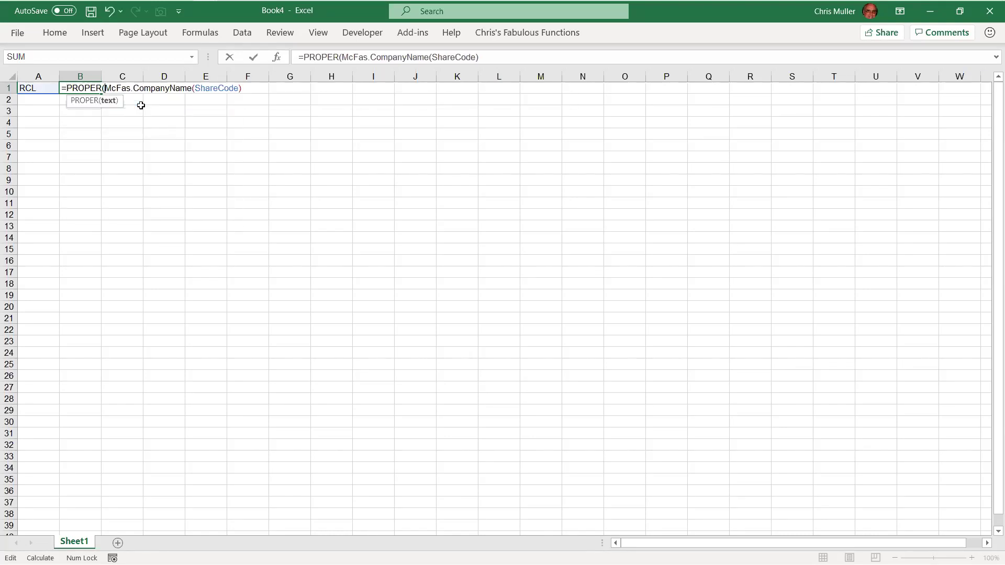
pyautogui.press('Return')
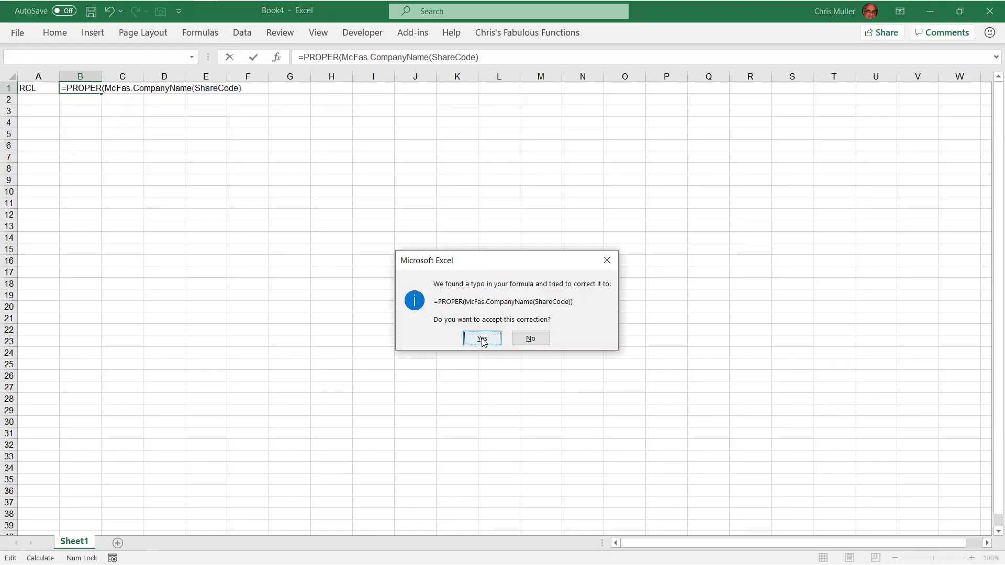
pyautogui.click(482, 339)
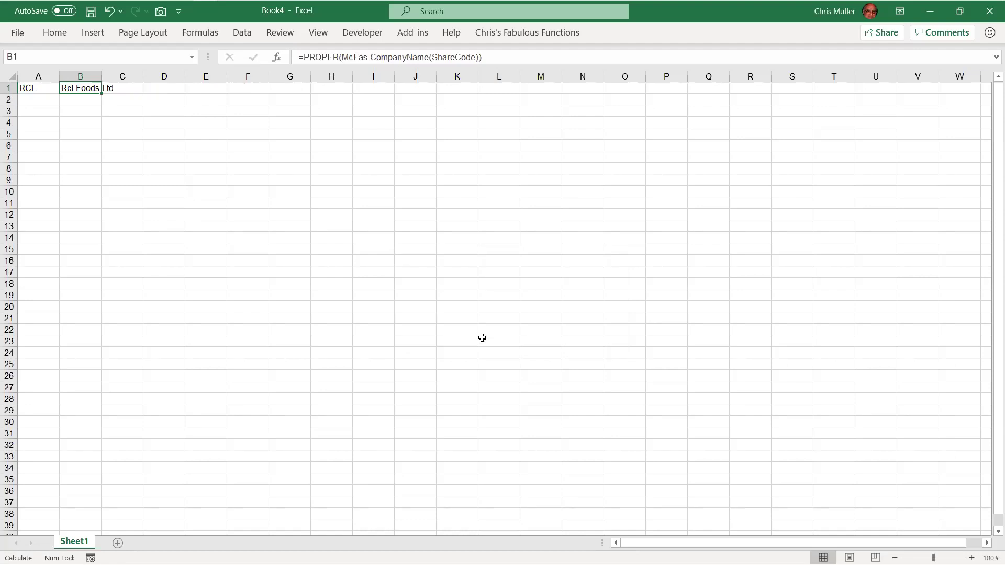
pyautogui.press('Down')
pyautogui.press('Down')
pyautogui.press('Down')
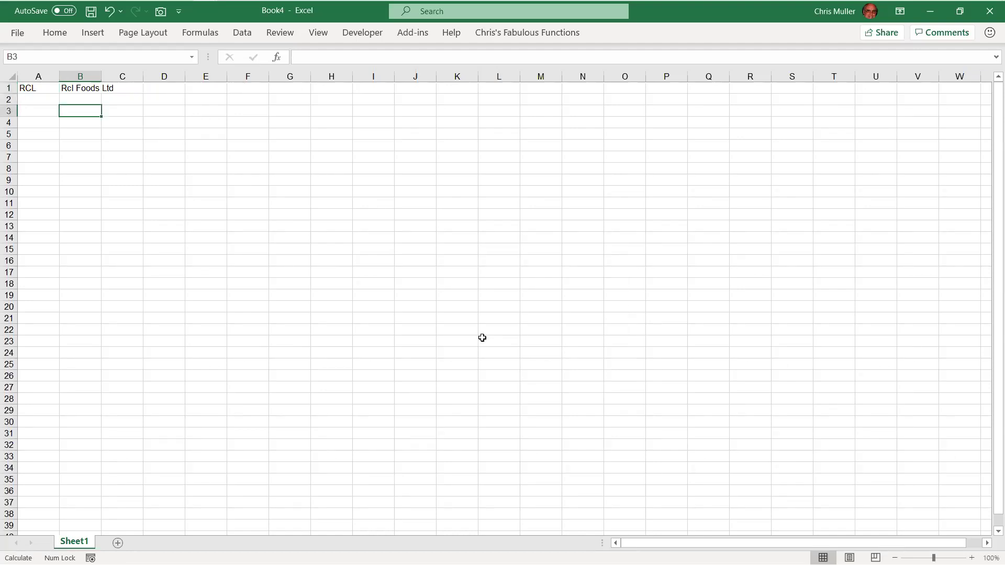
pyautogui.press('Left')
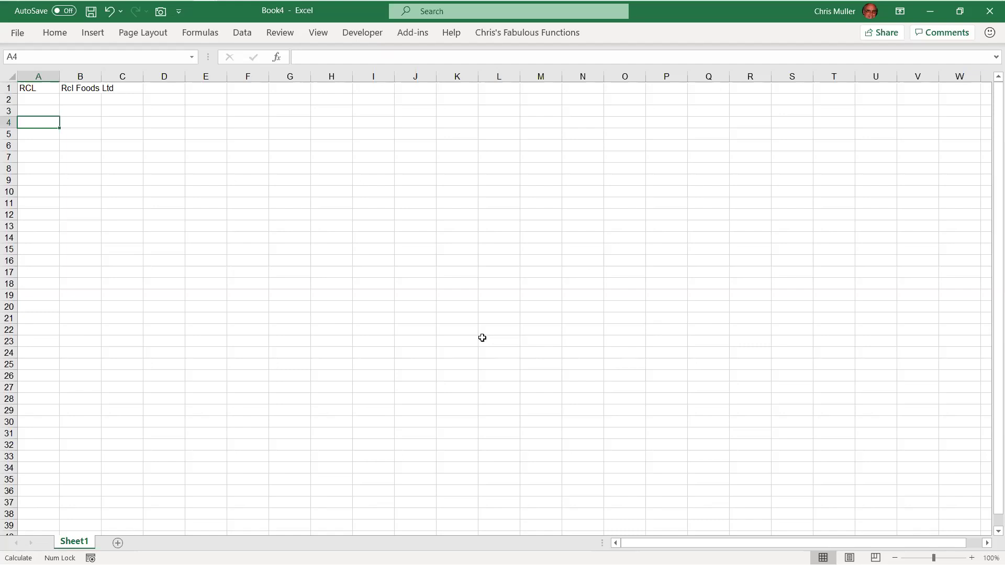
# Step: Scroll through the valuation PDF for reference, then return to Book4
pyautogui.hotkey('alt', 'Tab')
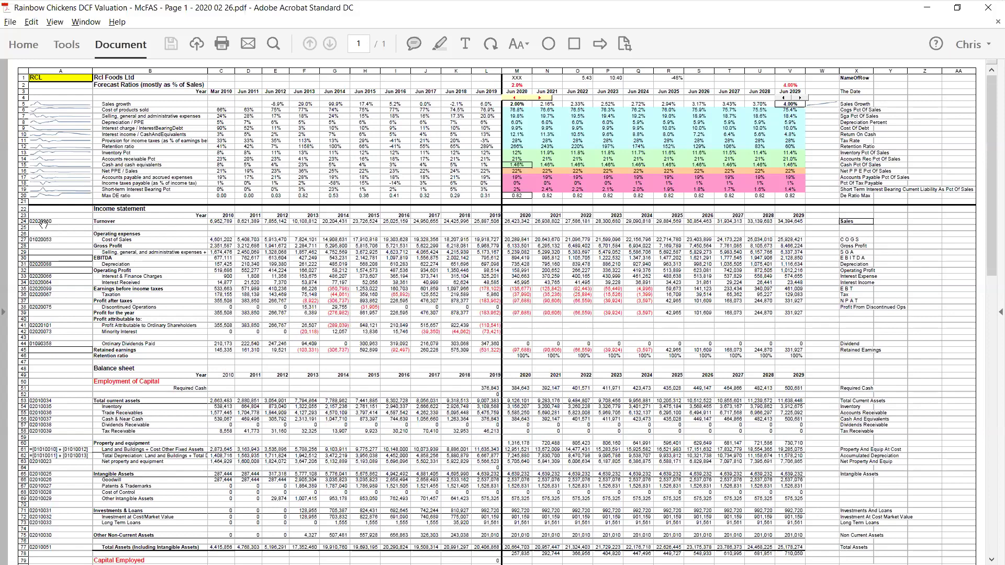
pyautogui.scroll(1, 39, 230)
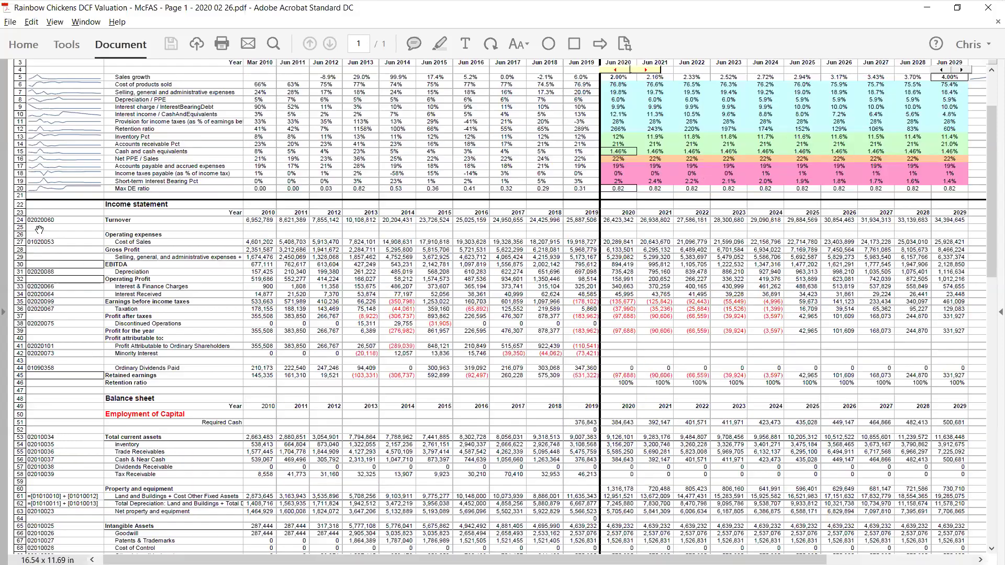
pyautogui.scroll(3, 40, 231)
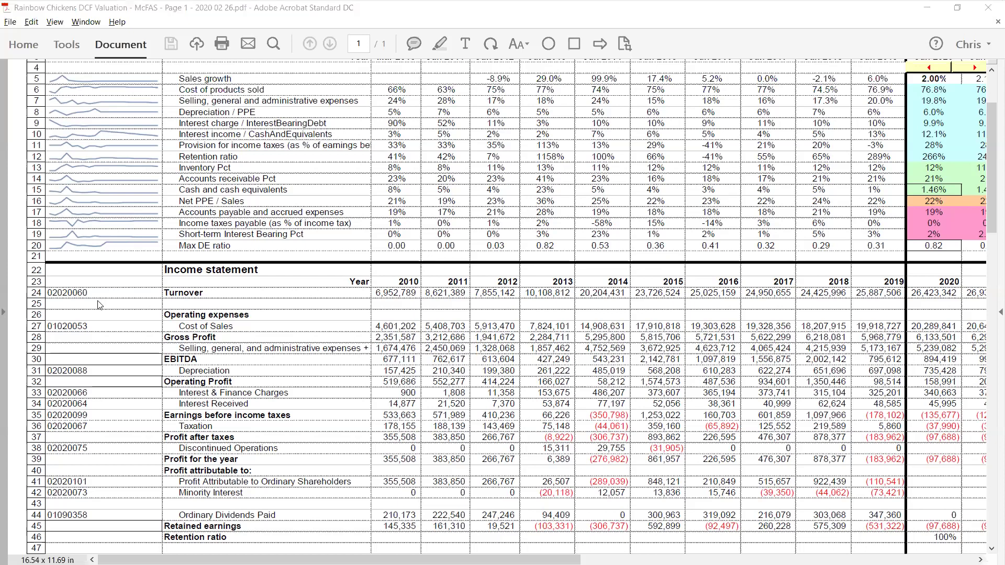
pyautogui.hotkey('alt', 'Tab')
# Step: Try entering code 02020060 in A24, then clear it after the leading zero drops
pyautogui.press('Down')
pyautogui.press('Down')
pyautogui.press('Down')
pyautogui.press('Down')
pyautogui.press('Down')
pyautogui.press('Down')
pyautogui.press('Down')
pyautogui.press('Down')
pyautogui.press('Down')
pyautogui.press('Down')
pyautogui.press('Down')
pyautogui.press('Down')
pyautogui.press('Down')
pyautogui.press('Down')
pyautogui.press('Down')
pyautogui.press('Down')
pyautogui.press('Down')
pyautogui.press('Down')
pyautogui.press('Down')
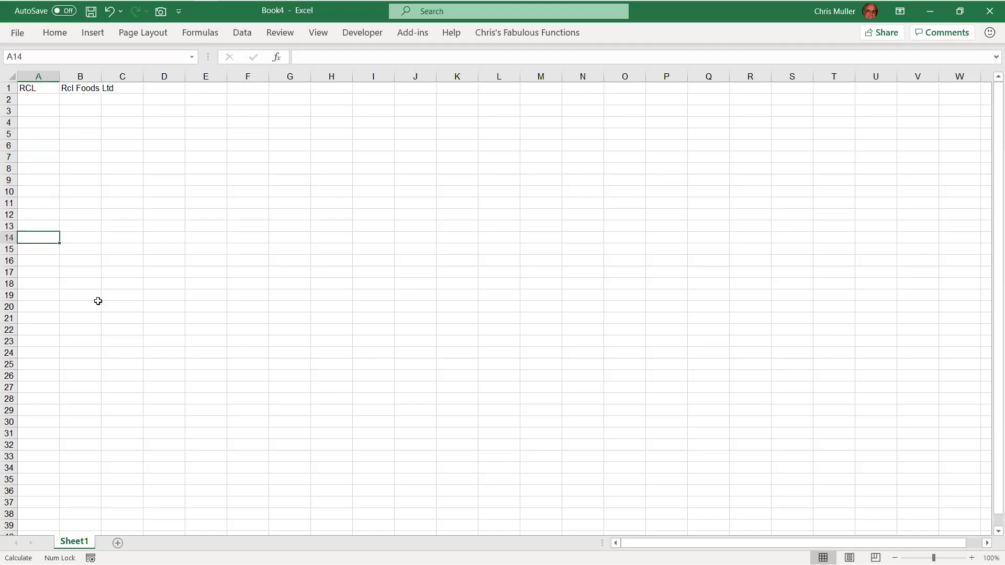
pyautogui.write('0')
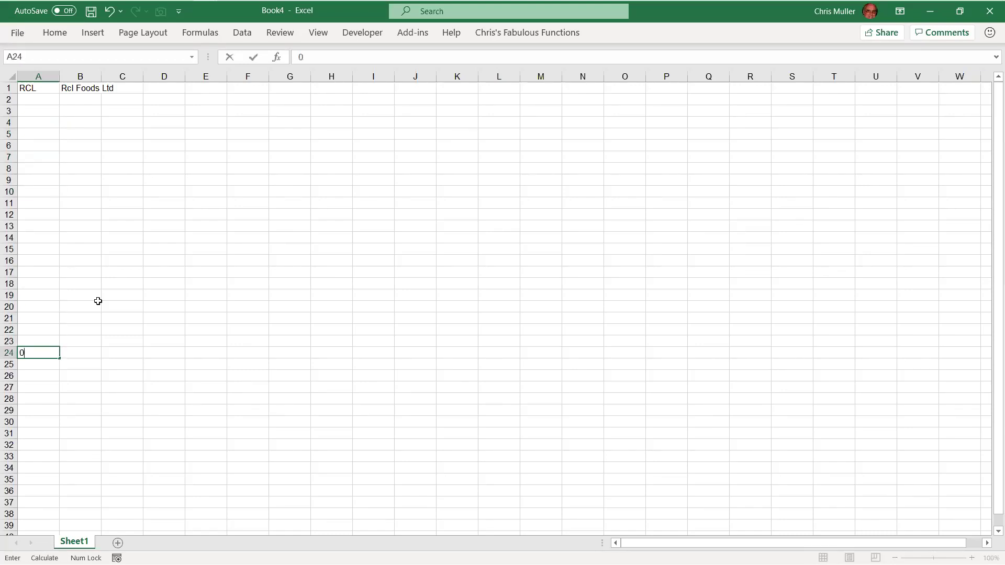
pyautogui.write('2020060')
pyautogui.press('Return')
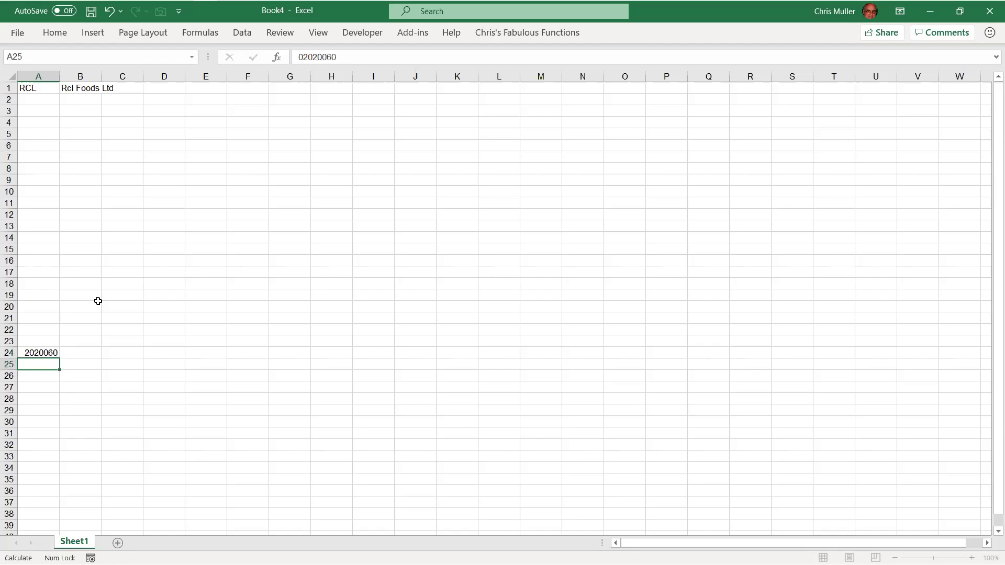
pyautogui.press('Up')
pyautogui.press('Delete')
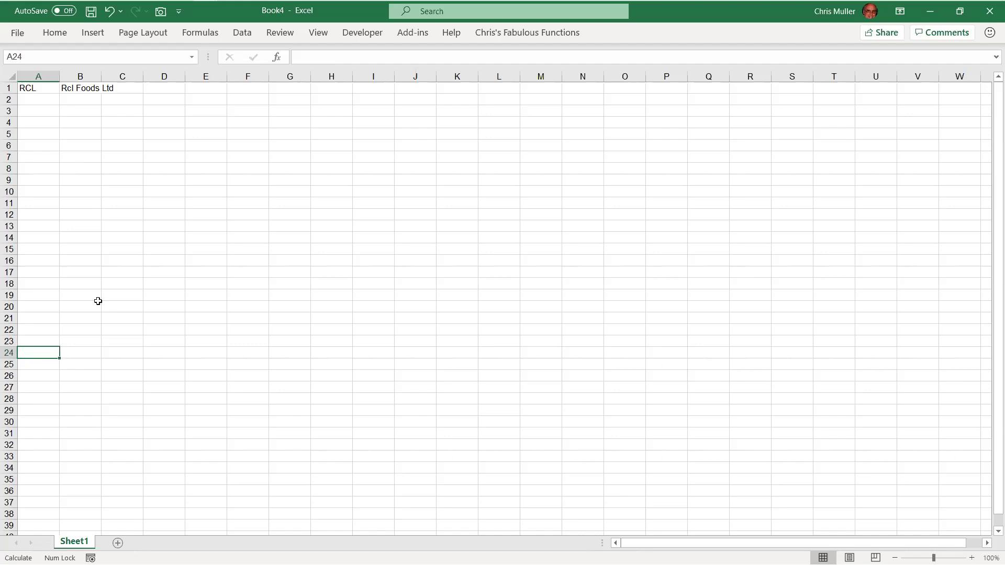
# Step: Apply the Text number format to all of column A
pyautogui.hotkey('ctrl', 'space')
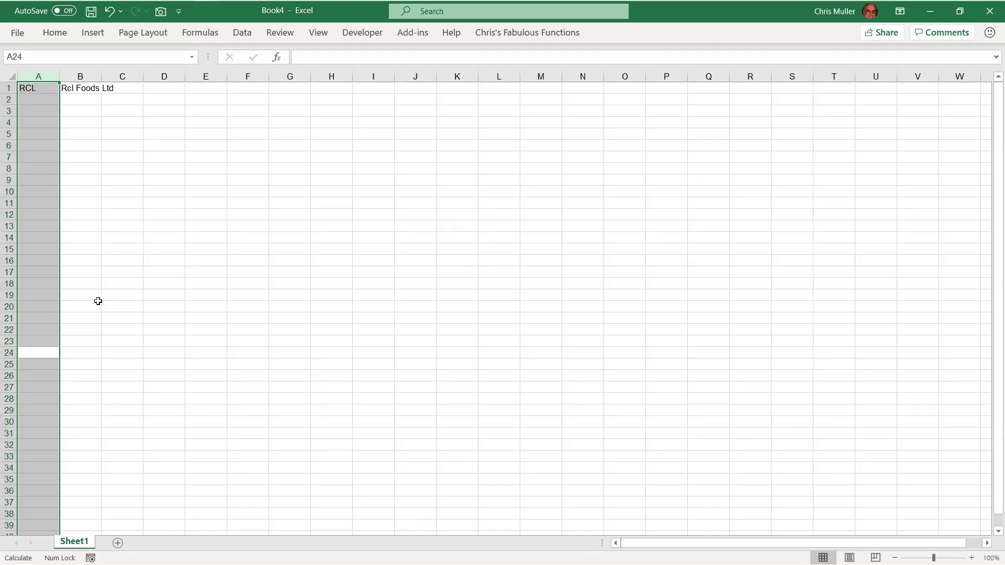
pyautogui.hotkey('ctrl', '1')
pyautogui.press('Tab')
pyautogui.press('Down')
pyautogui.press('Down')
pyautogui.press('Down')
pyautogui.press('Down')
pyautogui.press('Down')
pyautogui.press('Down')
pyautogui.press('Down')
pyautogui.press('Down')
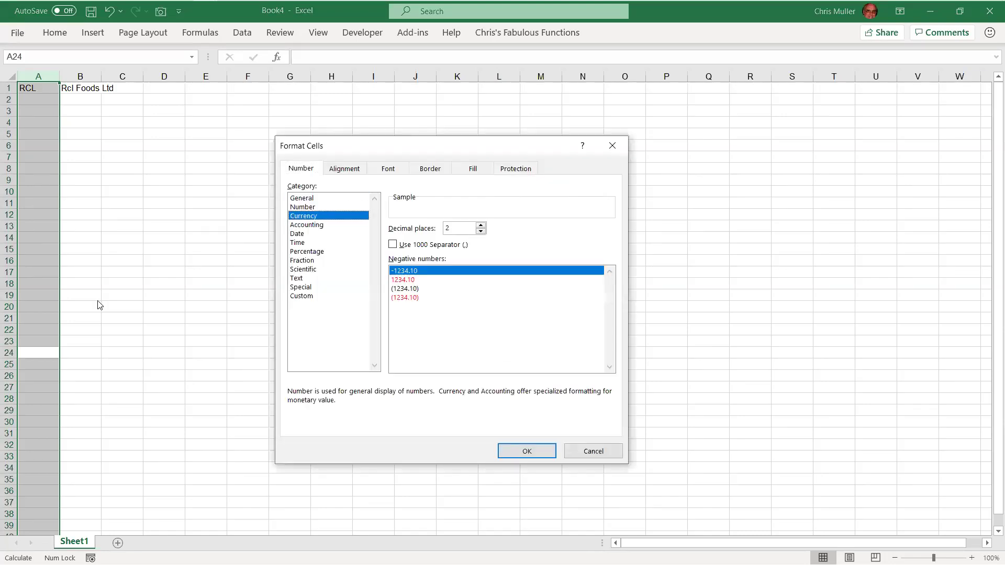
pyautogui.press('Down')
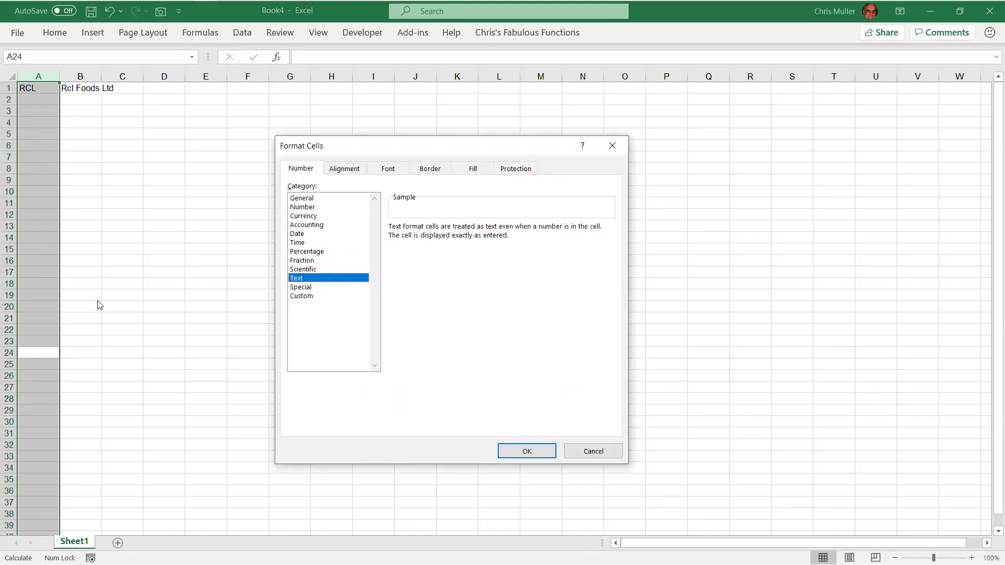
pyautogui.press('Return')
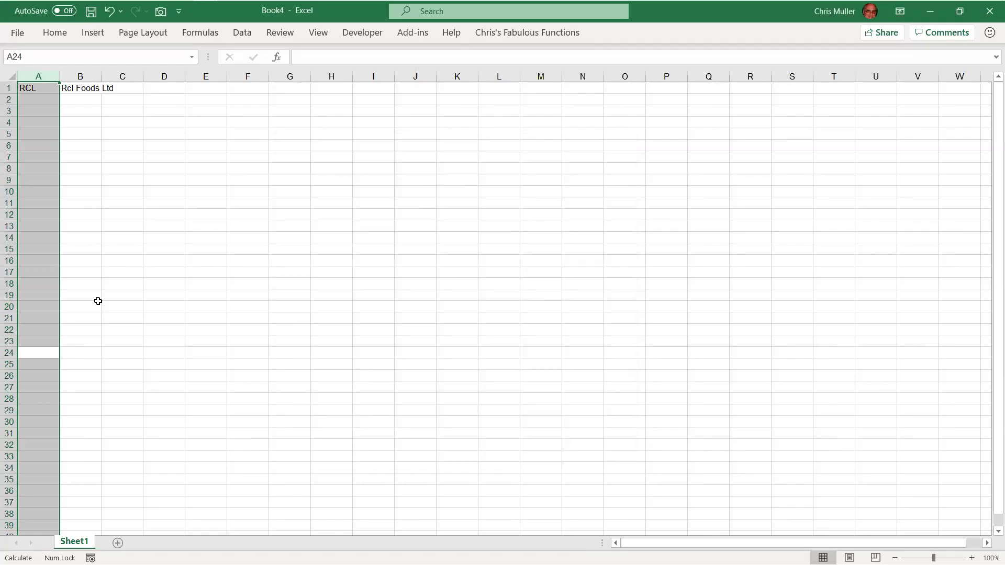
# Step: Enter 02020060 in A24, keeping its leading zero, and reselect column A
pyautogui.hotkey('shift', 'BackSpace')
pyautogui.write('02')
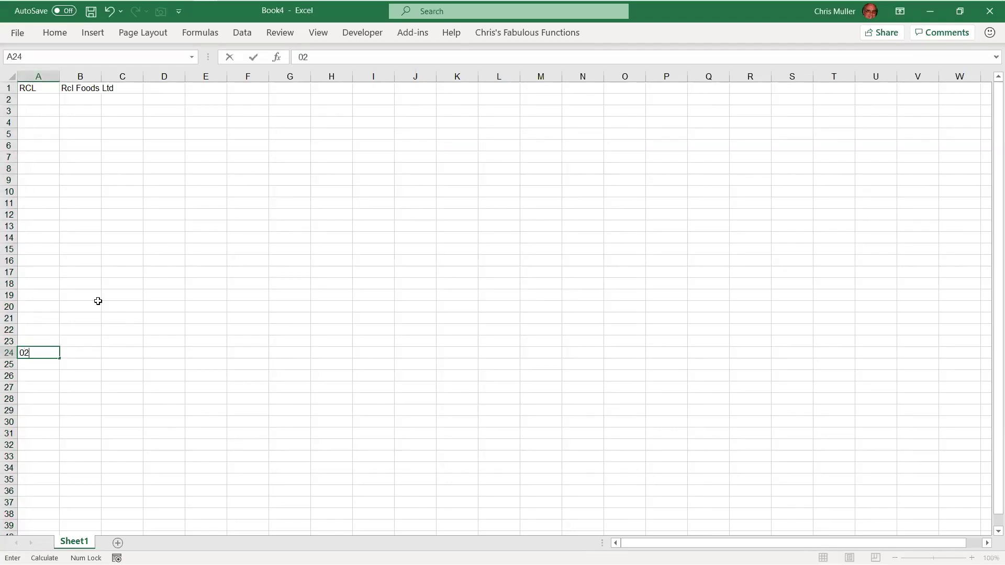
pyautogui.write('020060')
pyautogui.press('Return')
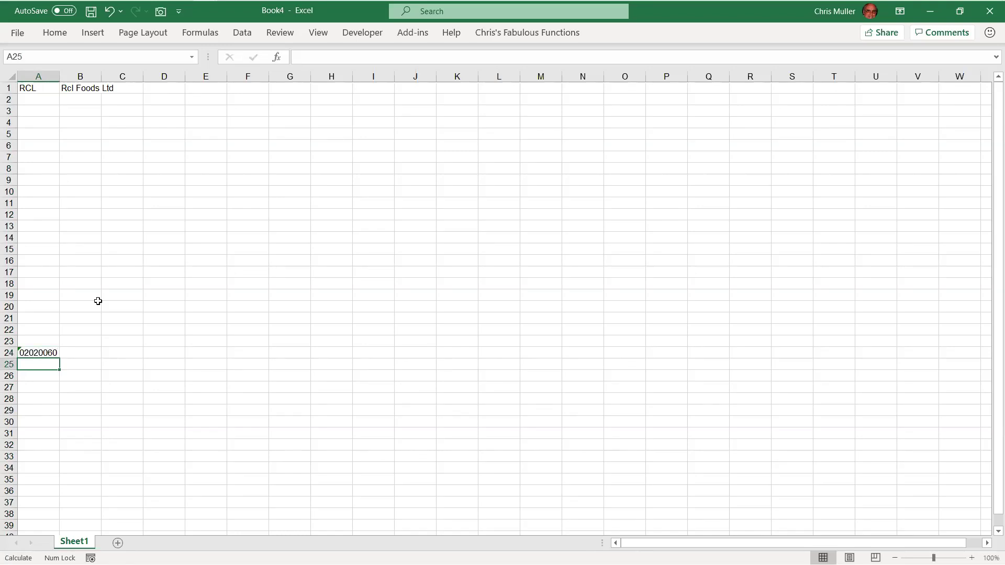
pyautogui.press('Up')
pyautogui.press('Up')
pyautogui.press('Down')
pyautogui.hotkey('shift', 'Down')
pyautogui.hotkey('shift', 'Down')
pyautogui.hotkey('shift', 'Down')
pyautogui.hotkey('shift', 'Down')
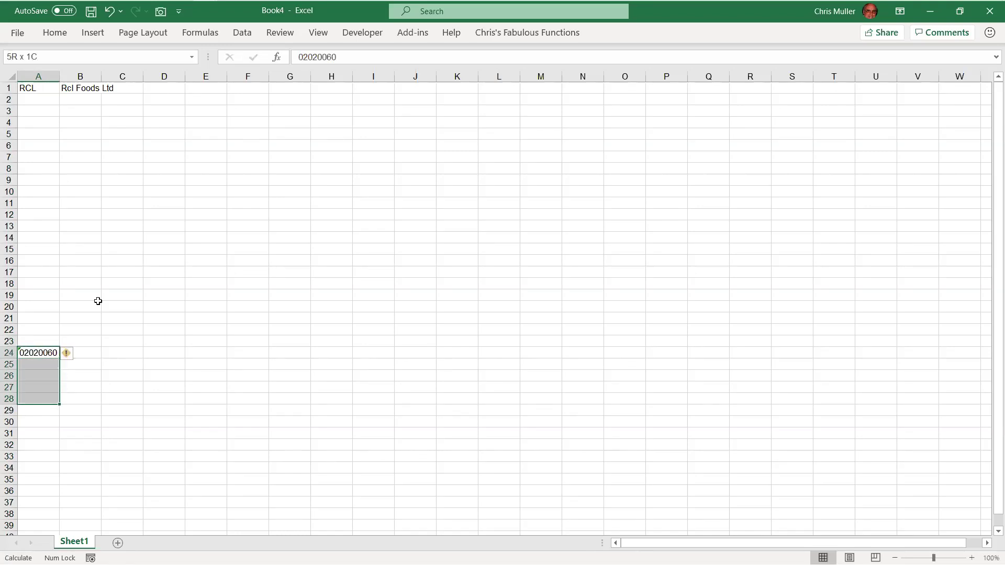
pyautogui.hotkey('shift', 'Down')
pyautogui.hotkey('shift', 'Down')
pyautogui.hotkey('shift', 'Down')
pyautogui.hotkey('shift', 'Down')
pyautogui.press('Up')
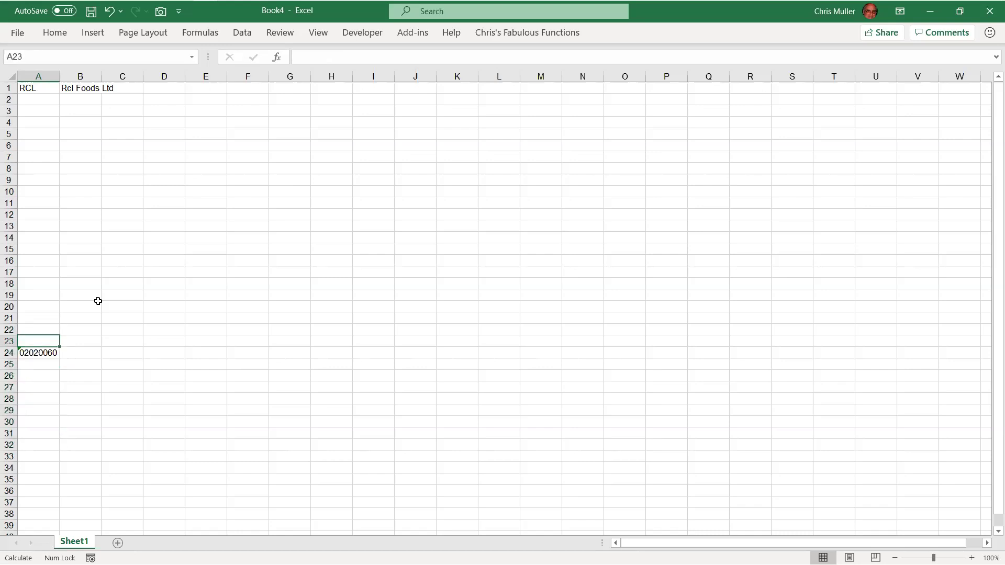
pyautogui.press('Down')
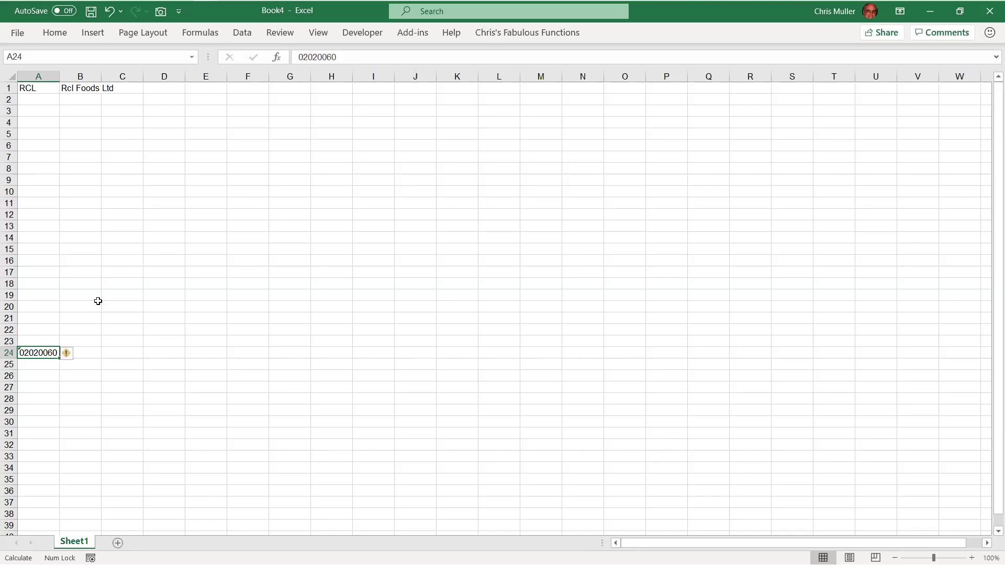
pyautogui.hotkey('ctrl', 'space')
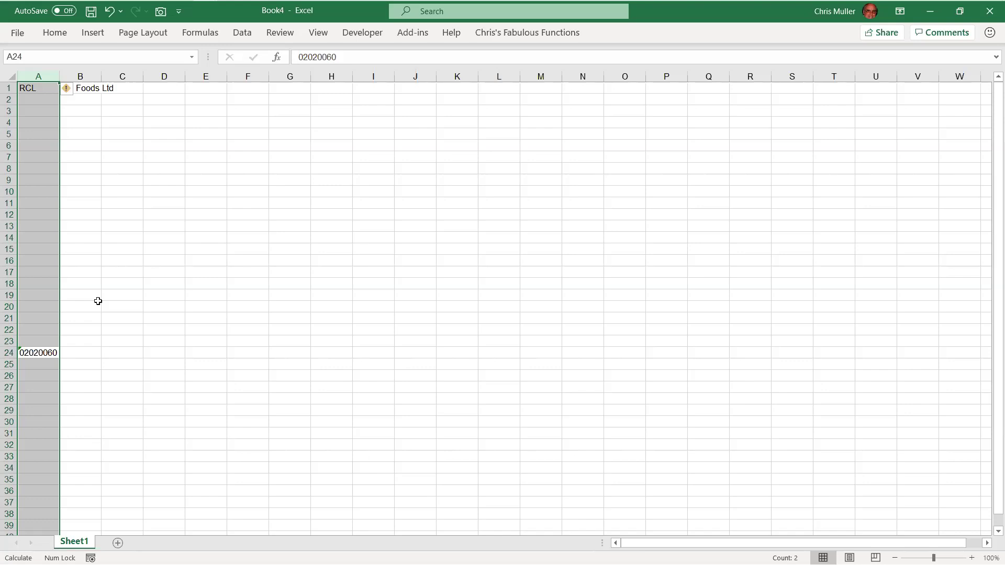
# Step: Define the name McFasCode for column A, referring to =Sheet1!$A:$A
pyautogui.hotkey('alt', 'm')
pyautogui.press('m')
pyautogui.press('d')
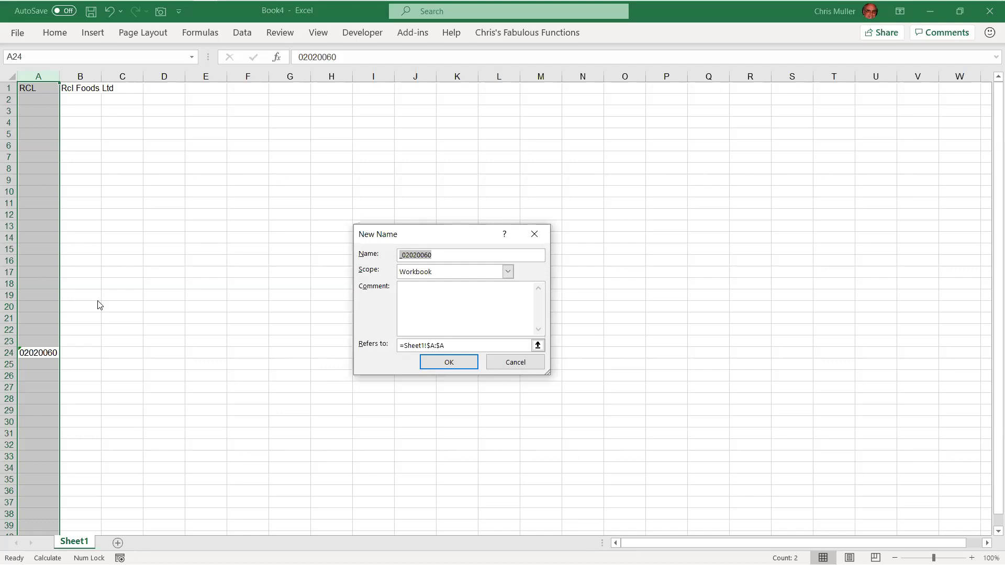
pyautogui.write('Mcf')
pyautogui.write('FasCode')
pyautogui.press('Return')
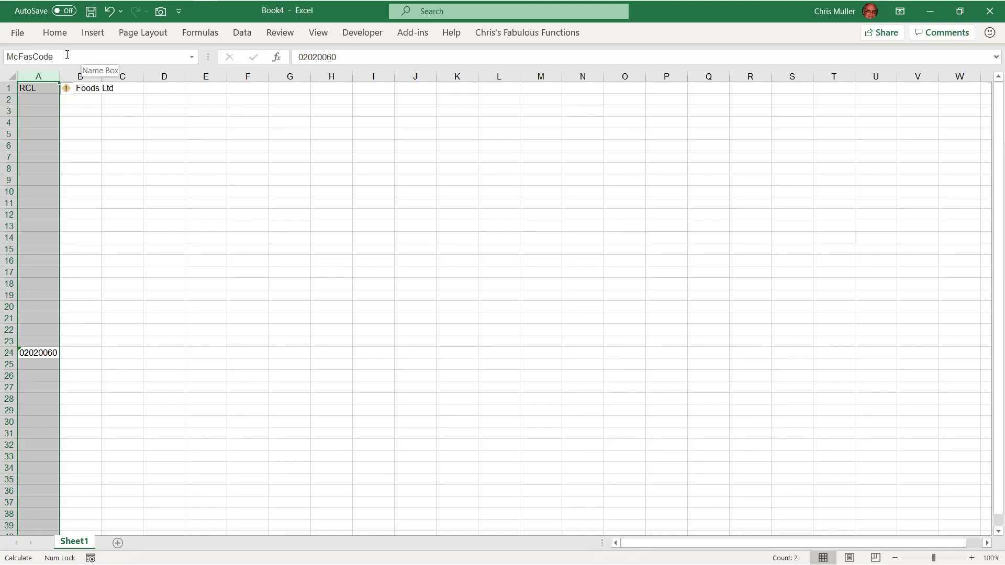
pyautogui.press('Right')
pyautogui.press('Left')
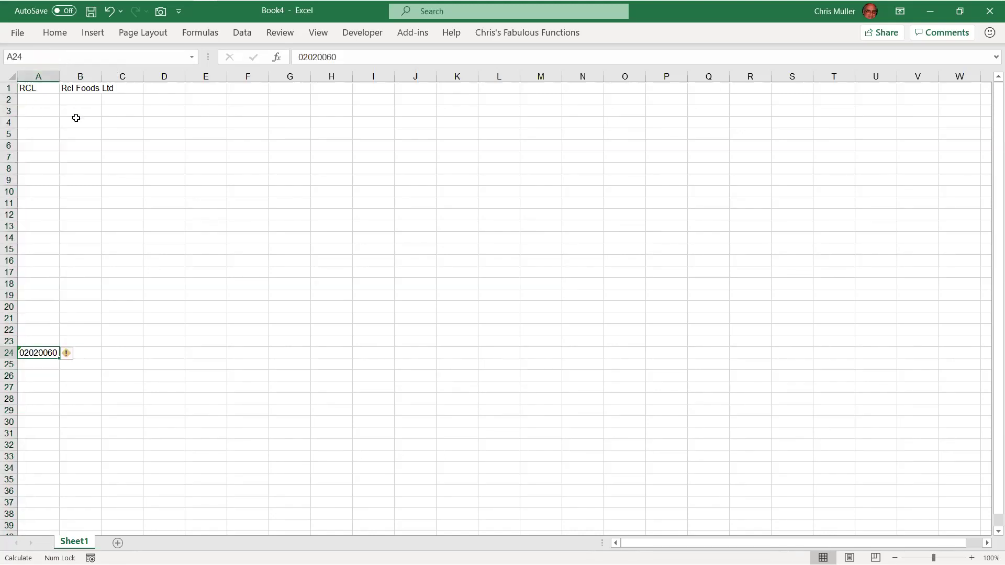
pyautogui.press('Up')
pyautogui.press('Up')
pyautogui.press('Up')
pyautogui.press('Up')
pyautogui.press('Up')
pyautogui.press('Up')
pyautogui.press('Up')
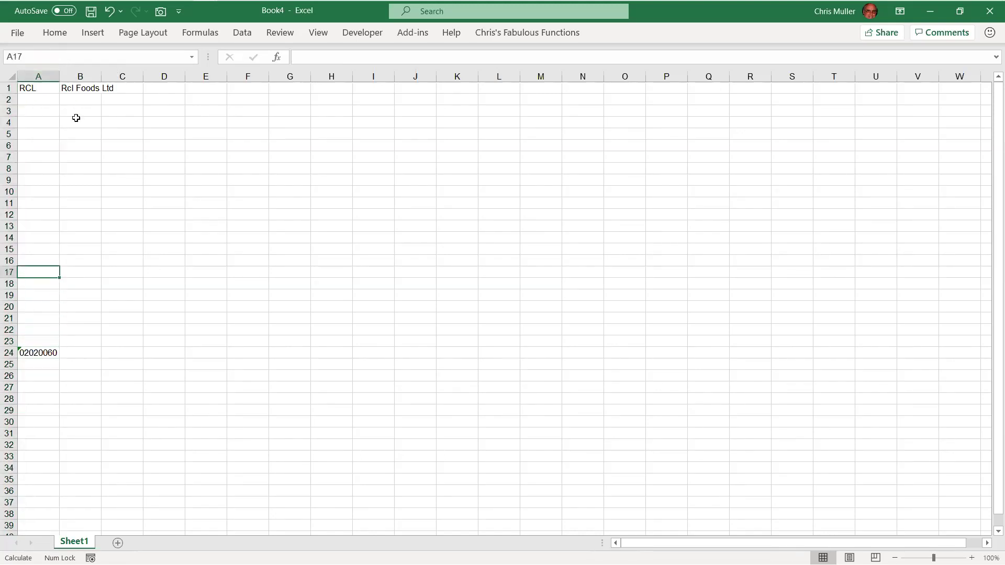
pyautogui.hotkey('ctrl', 'space')
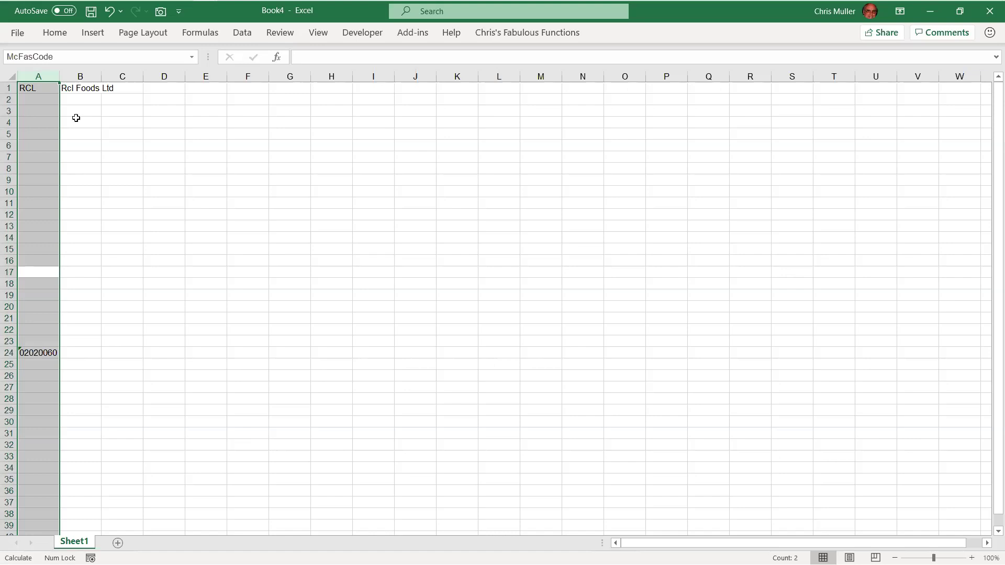
pyautogui.click(74, 112)
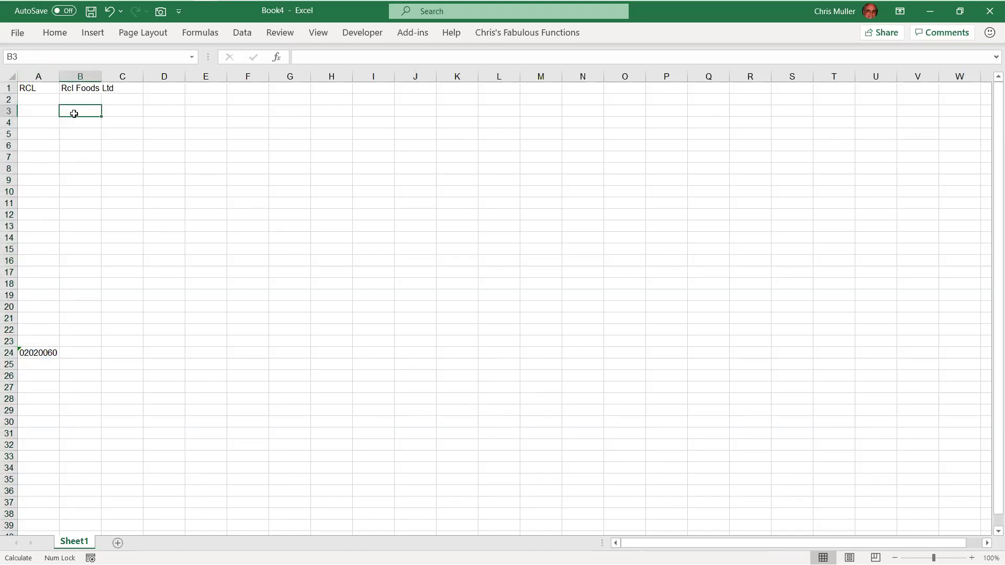
# Step: Enter =McFas.TagName(A24) in B24 so it returns Turnover
pyautogui.press('Down')
pyautogui.press('Down')
pyautogui.press('Down')
pyautogui.press('Down')
pyautogui.press('Down')
pyautogui.press('Down')
pyautogui.press('Down')
pyautogui.press('Down')
pyautogui.press('Down')
pyautogui.press('Down')
pyautogui.press('Down')
pyautogui.press('Down')
pyautogui.press('Down')
pyautogui.press('Down')
pyautogui.press('Down')
pyautogui.press('Down')
pyautogui.press('Down')
pyautogui.press('Down')
pyautogui.press('Down')
pyautogui.press('Down')
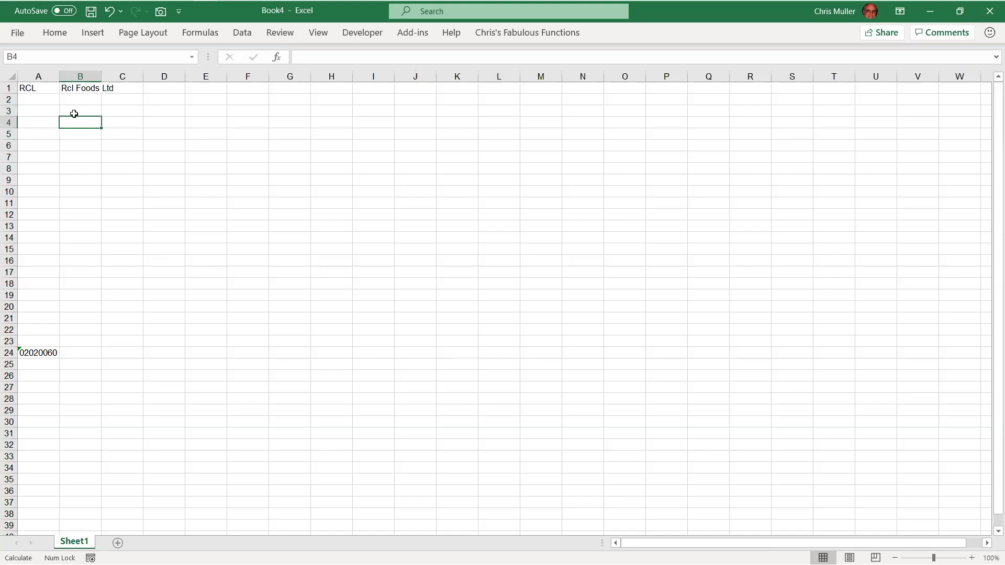
pyautogui.press('Left')
pyautogui.press('Right')
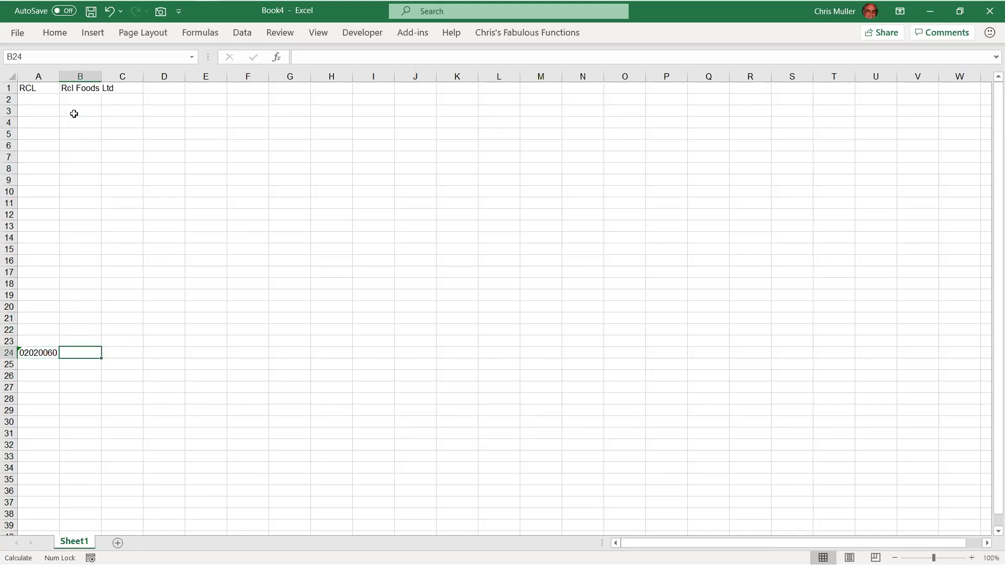
pyautogui.write('=')
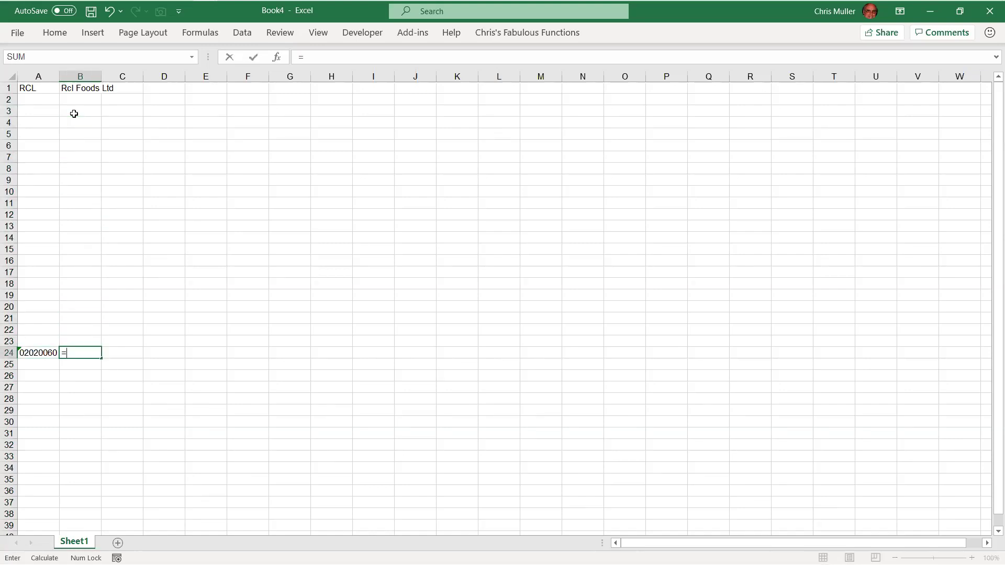
pyautogui.write('mcf')
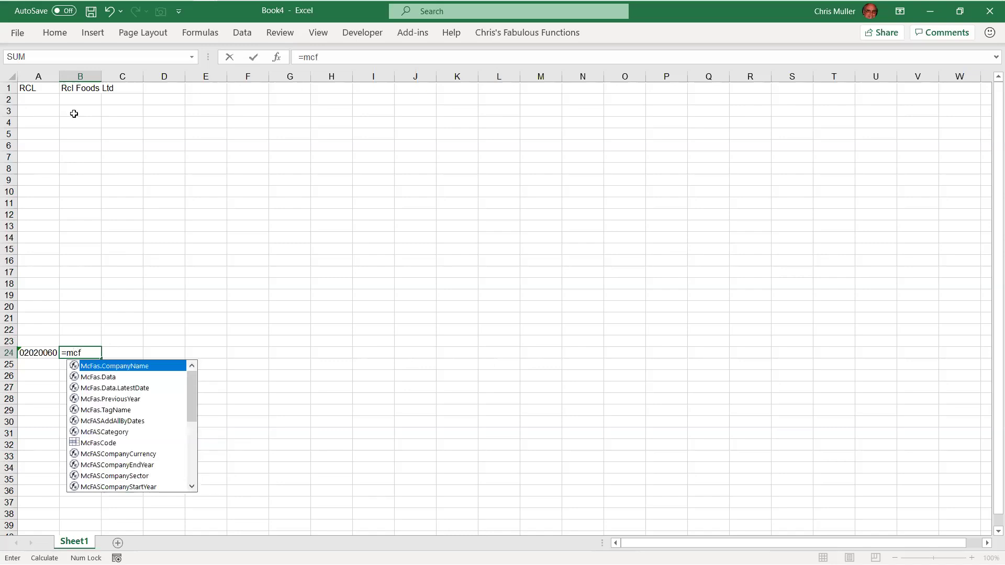
pyautogui.press('Down')
pyautogui.press('Down')
pyautogui.press('Down')
pyautogui.press('Down')
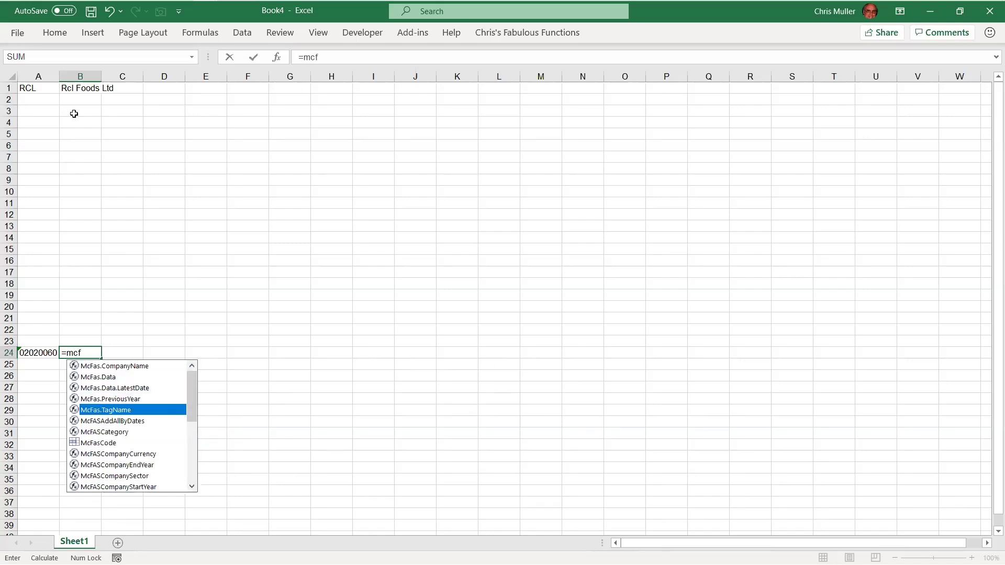
pyautogui.press('Tab')
pyautogui.press('Left')
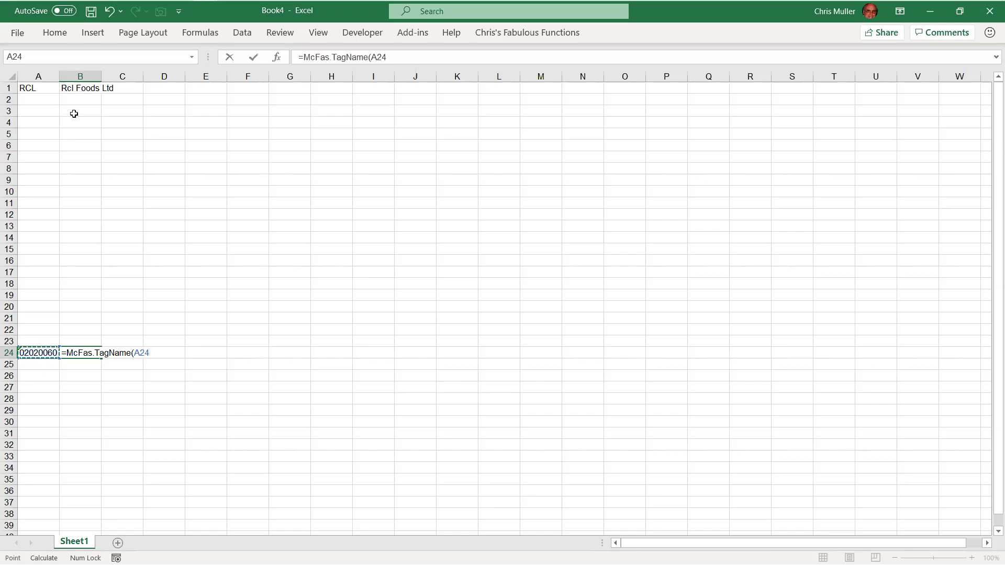
pyautogui.hotkey('ctrl', 'Return')
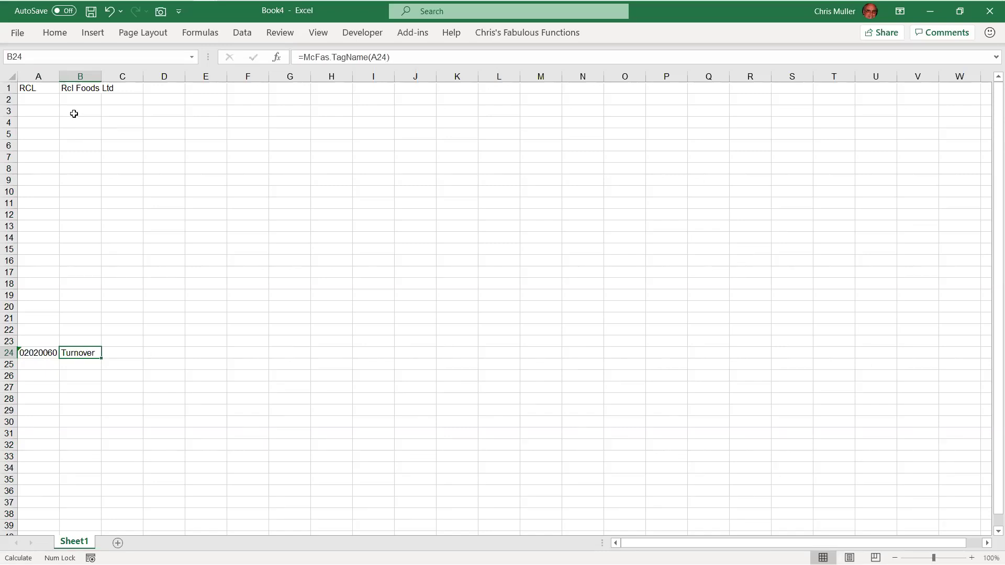
pyautogui.press('F2')
pyautogui.hotkey('ctrl', 'Return')
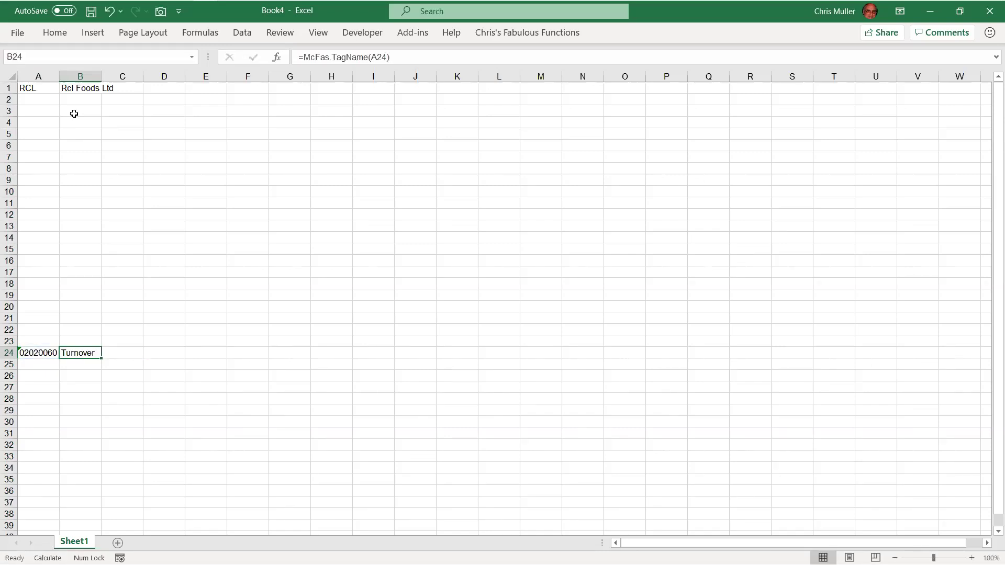
pyautogui.press('Left')
pyautogui.press('Right')
pyautogui.press('Right')
# Step: Scroll the Rainbow Chickens DCF valuation PDF to view the Jun 2021–Jun 2027 forecast columns
pyautogui.hotkey('alt', 'Tab')
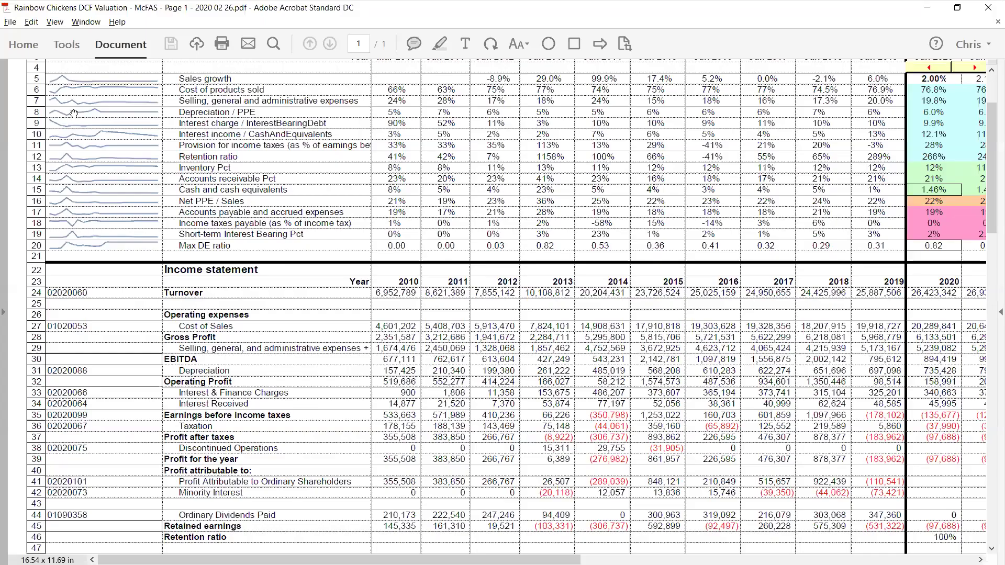
pyautogui.scroll(3, 216, 258)
pyautogui.scroll(1, 217, 258)
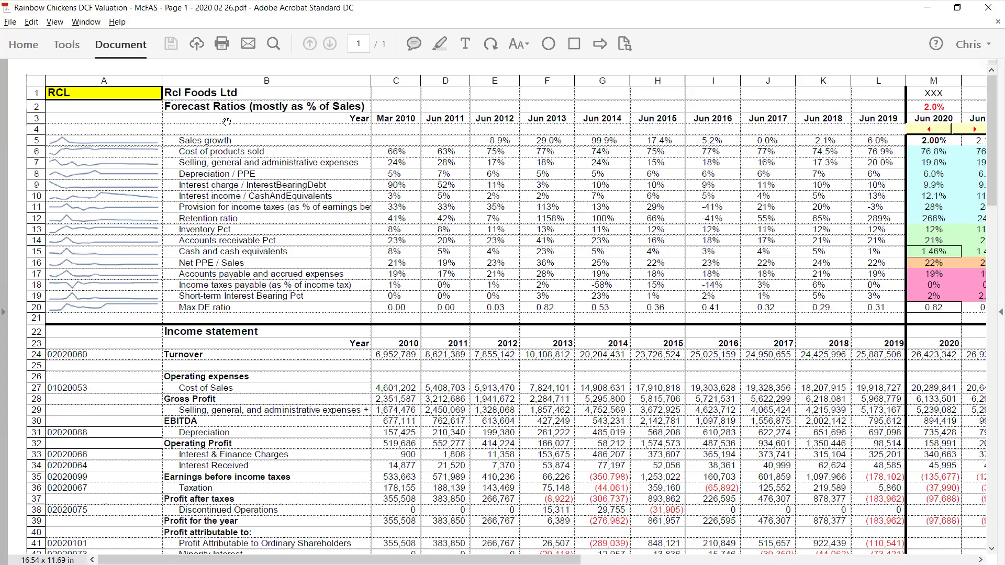
pyautogui.moveTo(823, 131); pyautogui.dragTo(476, 220)
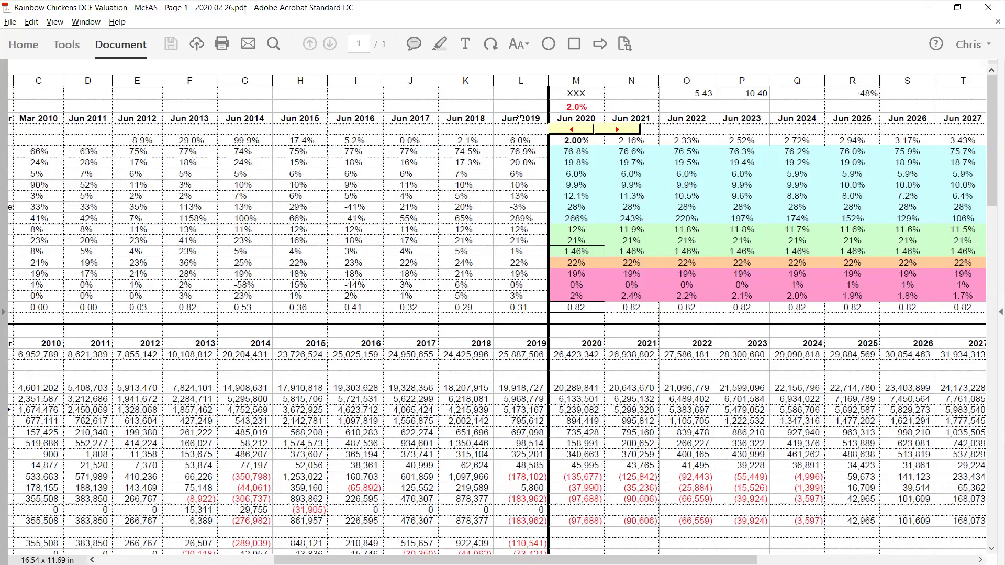
# Step: In Excel, go to L3 and try entering =mcf to find McFas.Data.LatestDate among the suggestions
pyautogui.hotkey('alt', 'Tab')
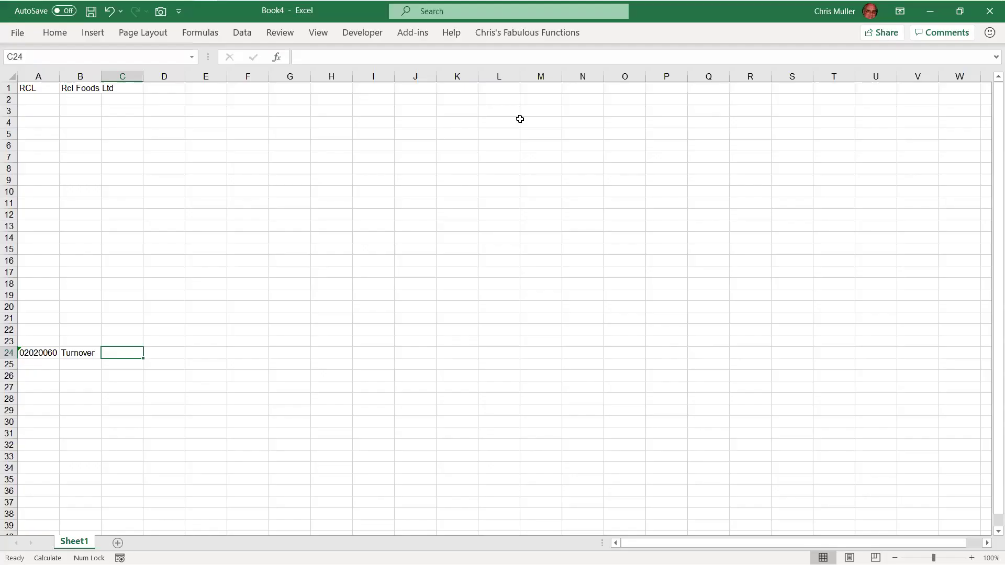
pyautogui.press('Up')
pyautogui.press('Up')
pyautogui.press('Up')
pyautogui.press('Up')
pyautogui.press('Up')
pyautogui.press('Up')
pyautogui.press('Up')
pyautogui.press('Up')
pyautogui.press('Up')
pyautogui.press('Up')
pyautogui.press('Up')
pyautogui.press('Up')
pyautogui.press('Up')
pyautogui.press('Up')
pyautogui.press('Up')
pyautogui.press('Up')
pyautogui.press('Up')
pyautogui.press('Up')
pyautogui.press('Up')
pyautogui.press('Up')
pyautogui.press('Down')
pyautogui.press('Down')
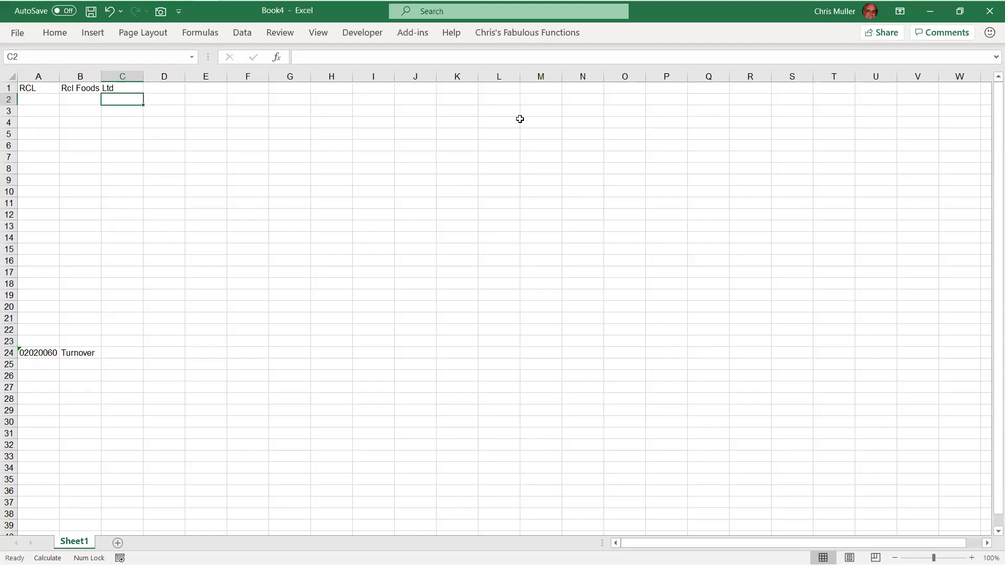
pyautogui.press('Right')
pyautogui.press('Right')
pyautogui.press('Right')
pyautogui.press('Right')
pyautogui.press('Right')
pyautogui.press('Right')
pyautogui.press('Right')
pyautogui.press('Right')
pyautogui.press('Right')
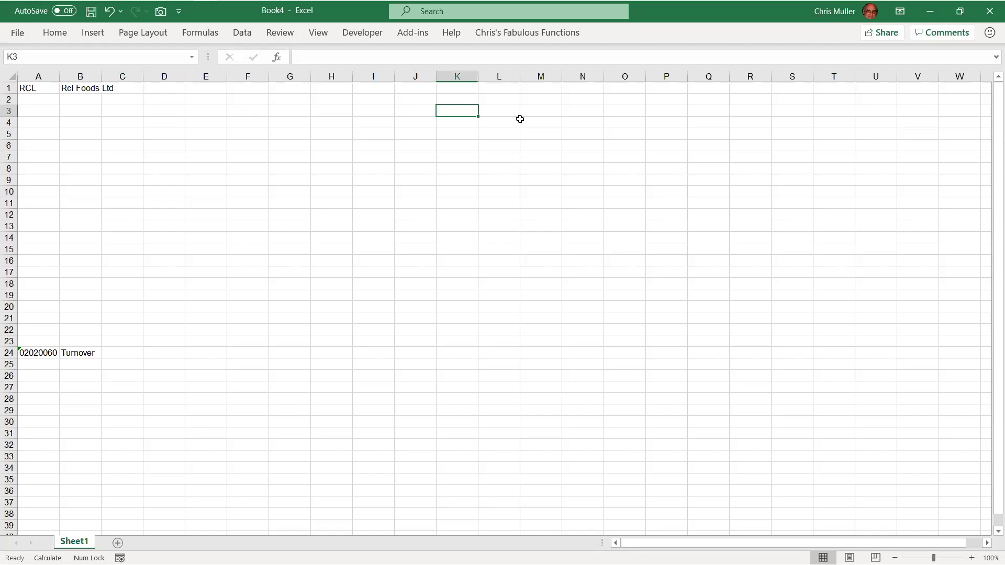
pyautogui.write('=')
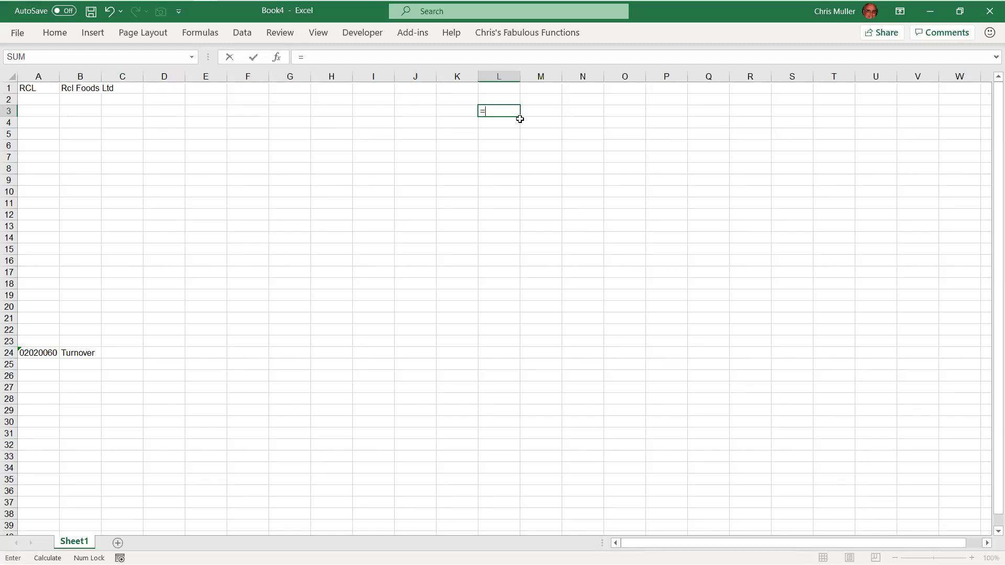
pyautogui.write('mcf')
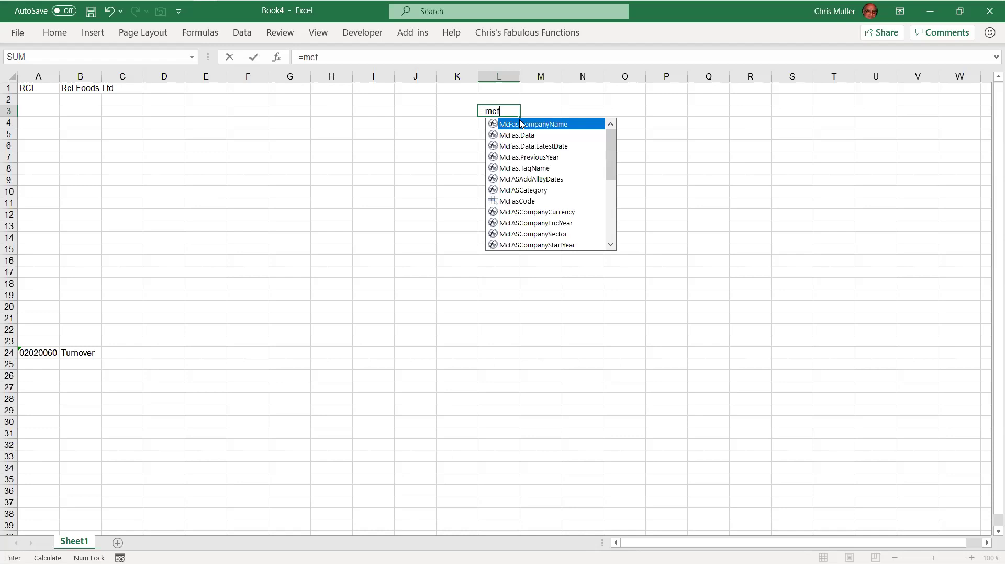
pyautogui.press('Down')
pyautogui.press('Down')
pyautogui.press('Down')
pyautogui.press('Up')
pyautogui.press('Tab')
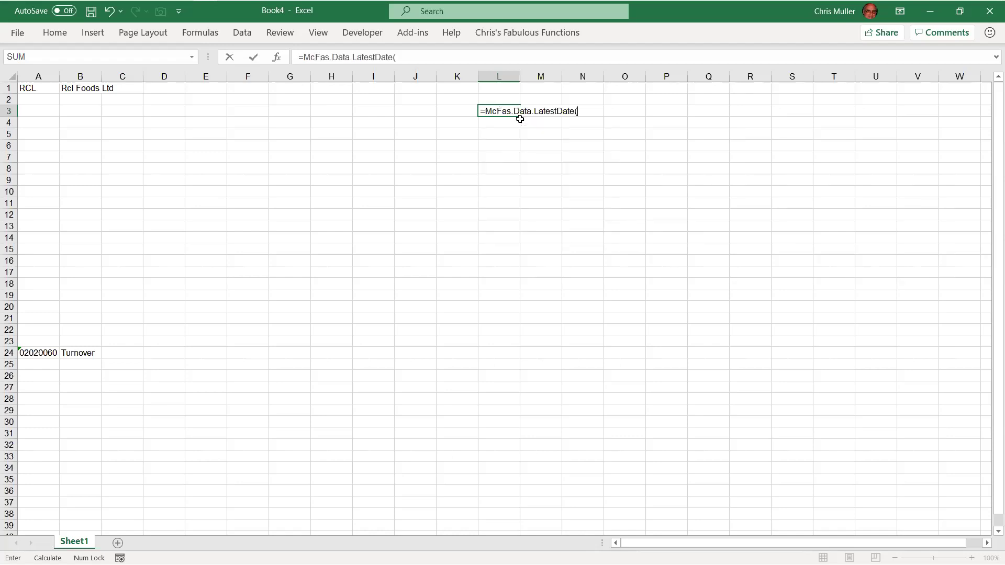
pyautogui.press('Escape')
pyautogui.write('=mc')
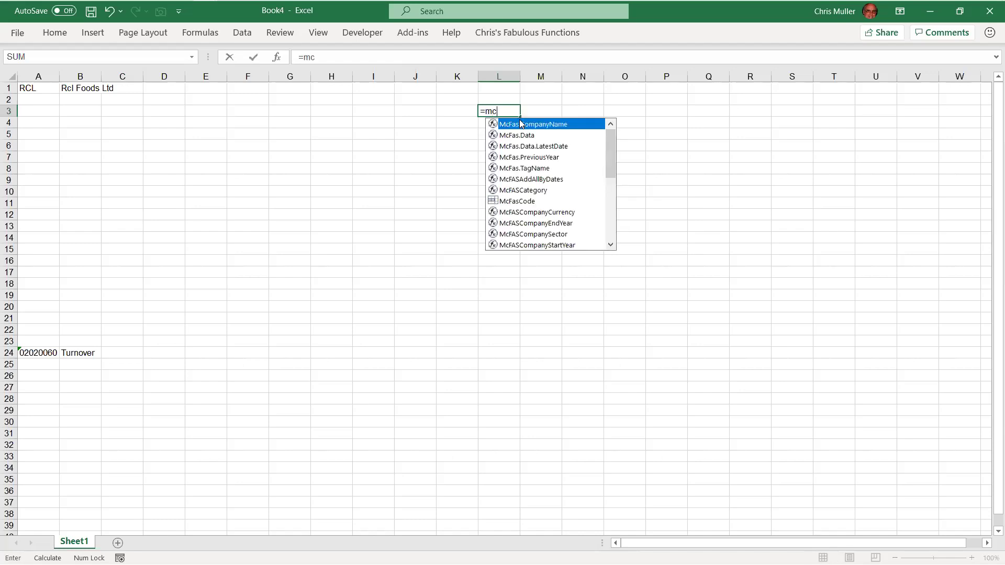
pyautogui.write('f')
pyautogui.press('Down')
pyautogui.press('Down')
pyautogui.press('Down')
pyautogui.press('Down')
pyautogui.press('Down')
pyautogui.press('Up')
pyautogui.press('Up')
pyautogui.press('Up')
pyautogui.press('Up')
pyautogui.press('Up')
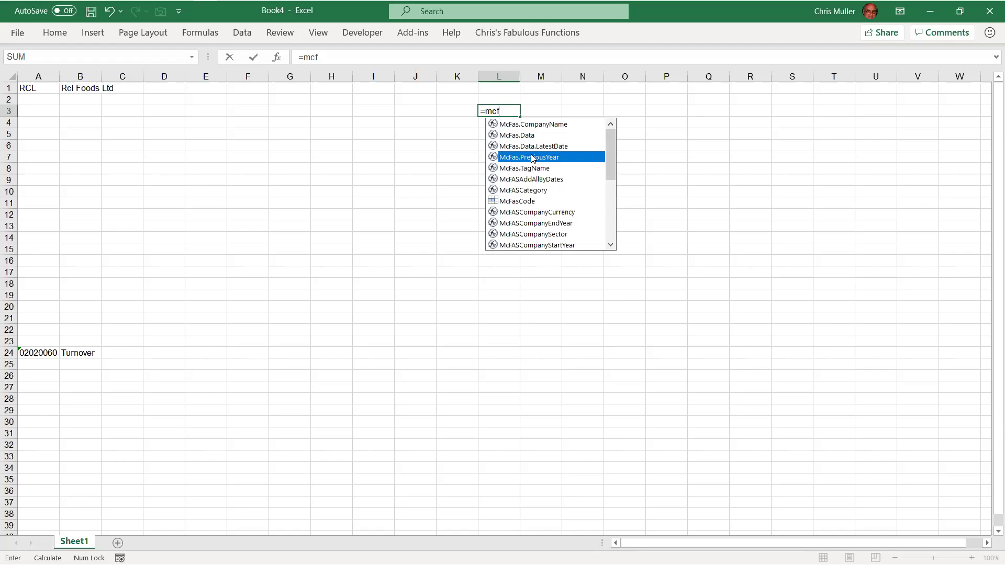
pyautogui.press('Down')
pyautogui.press('Down')
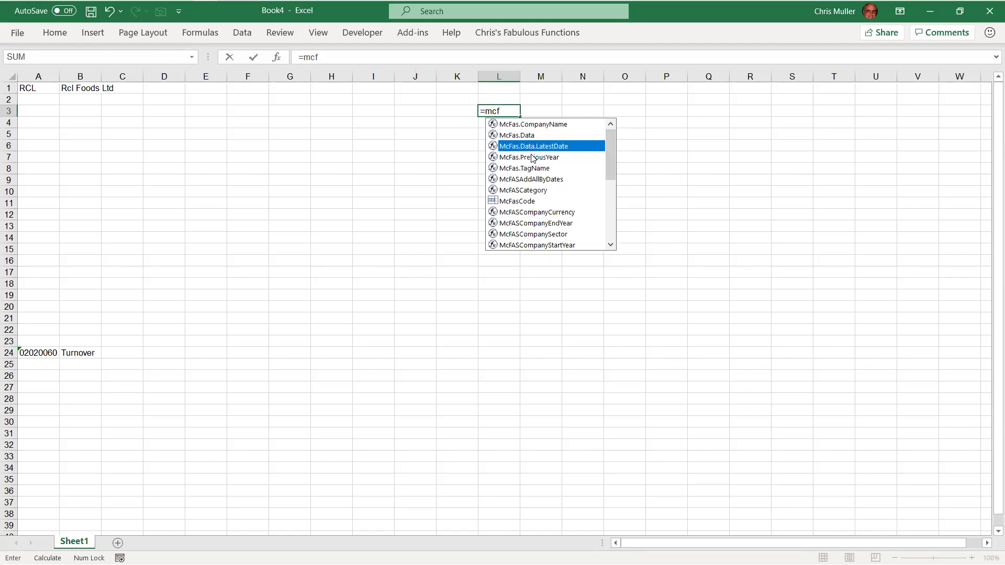
pyautogui.press('Return')
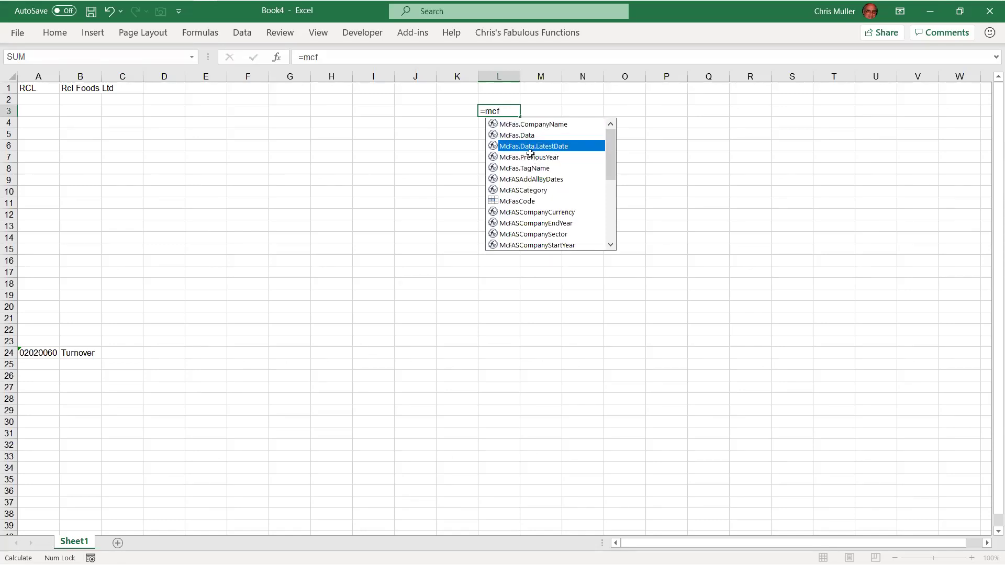
pyautogui.press('Up')
# Step: Enter =McFas.Data.LatestDate(ShareCode) in L3, dropping the optional McFASCode argument, returning 43646
pyautogui.write('=')
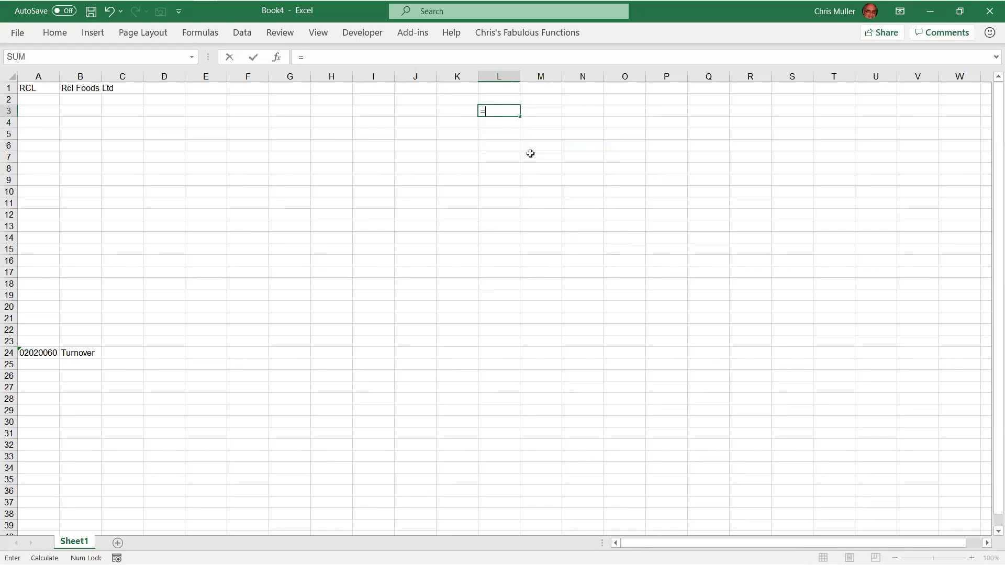
pyautogui.write('mcf')
pyautogui.press('Down')
pyautogui.press('Down')
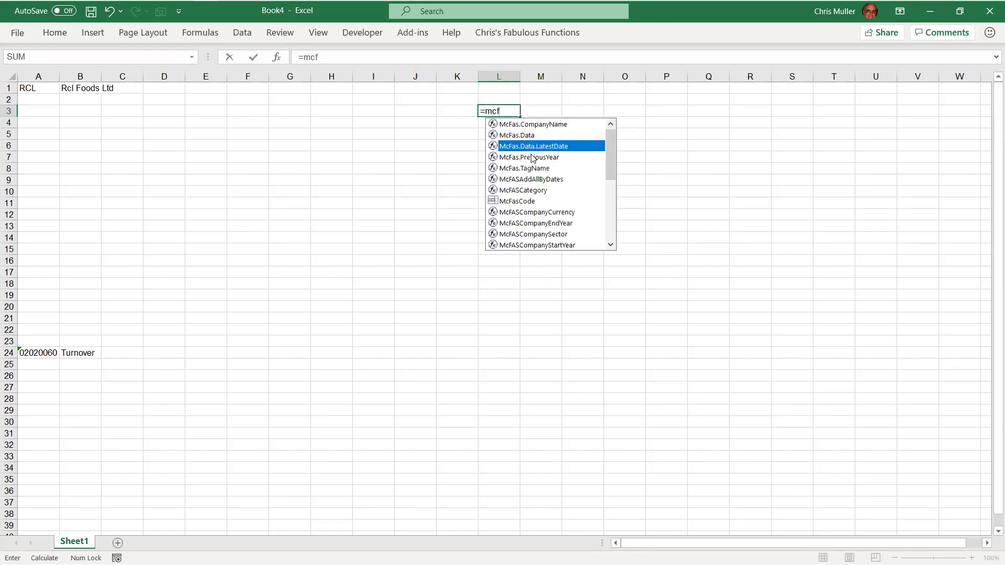
pyautogui.press('Tab')
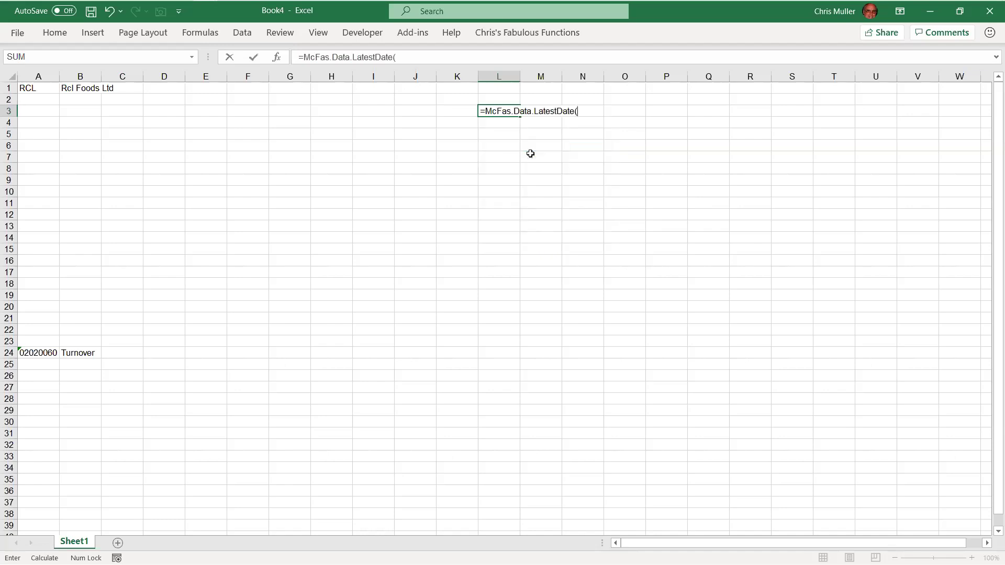
pyautogui.hotkey('ctrl', 'shift', 'a')
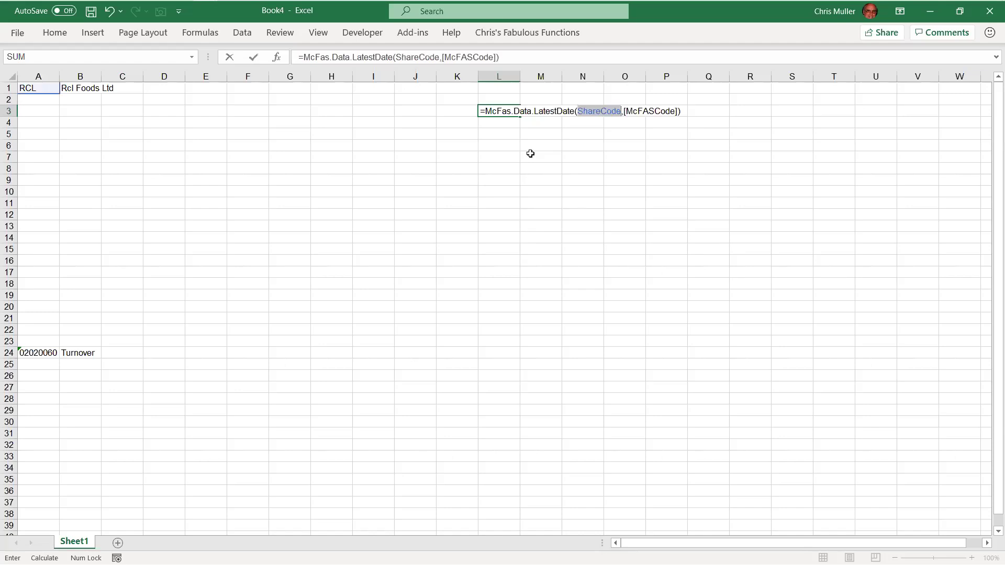
pyautogui.press('F2')
pyautogui.press('Right')
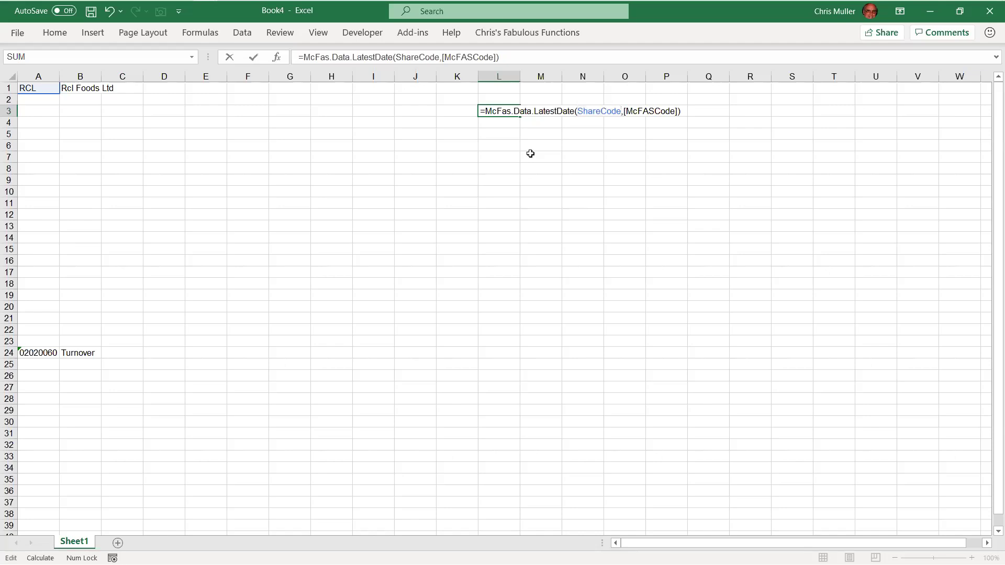
pyautogui.hotkey('shift', 'End')
pyautogui.press('Delete')
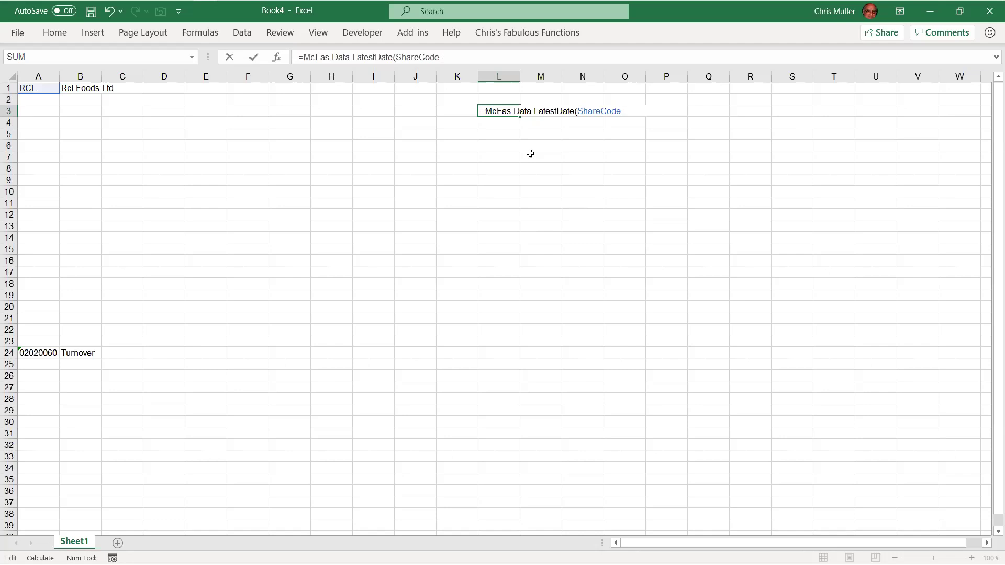
pyautogui.hotkey('ctrl', 'Return')
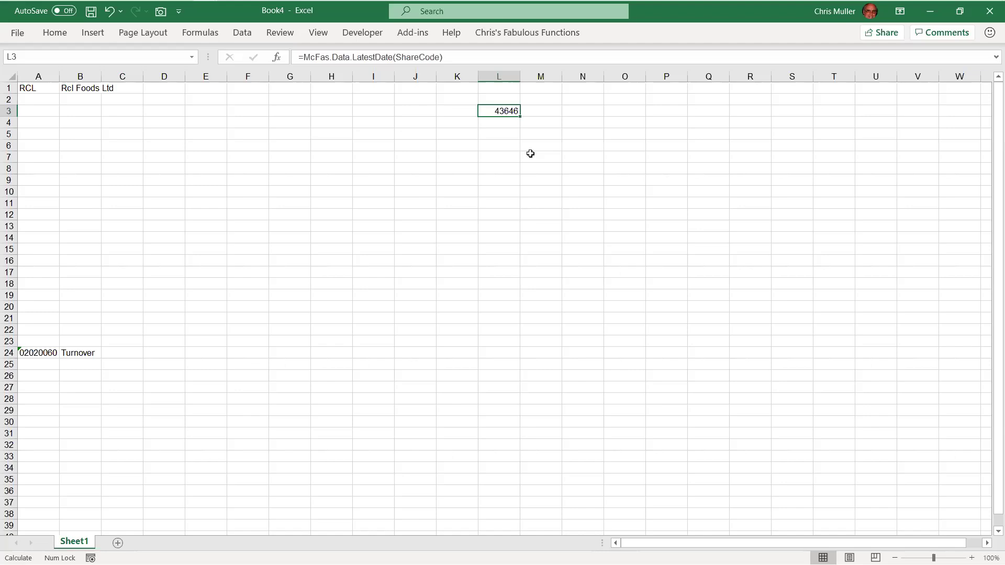
# Step: Apply the custom number format mmm yyyy to L3 so it shows Jun 2019
pyautogui.hotkey('ctrl', '1')
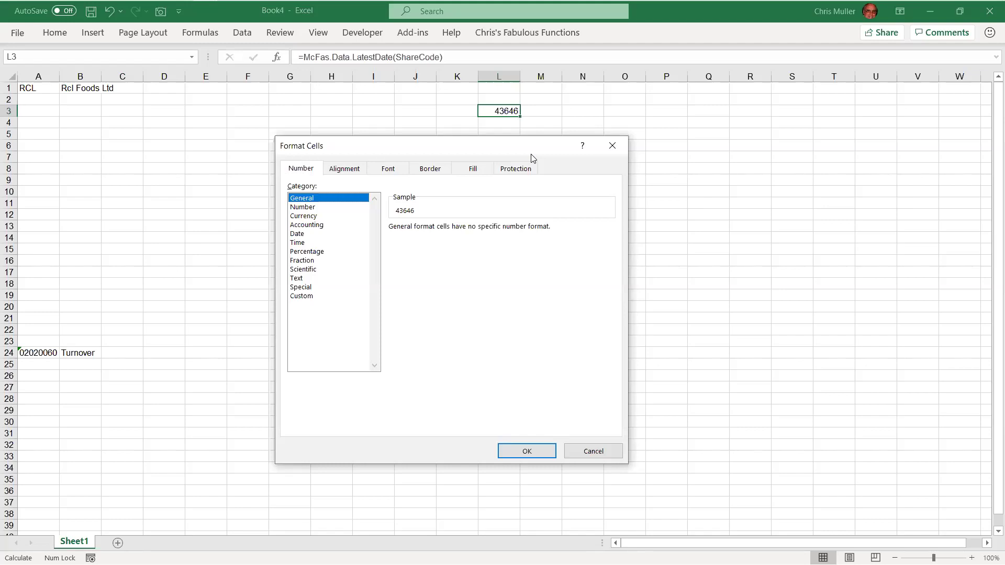
pyautogui.press('End')
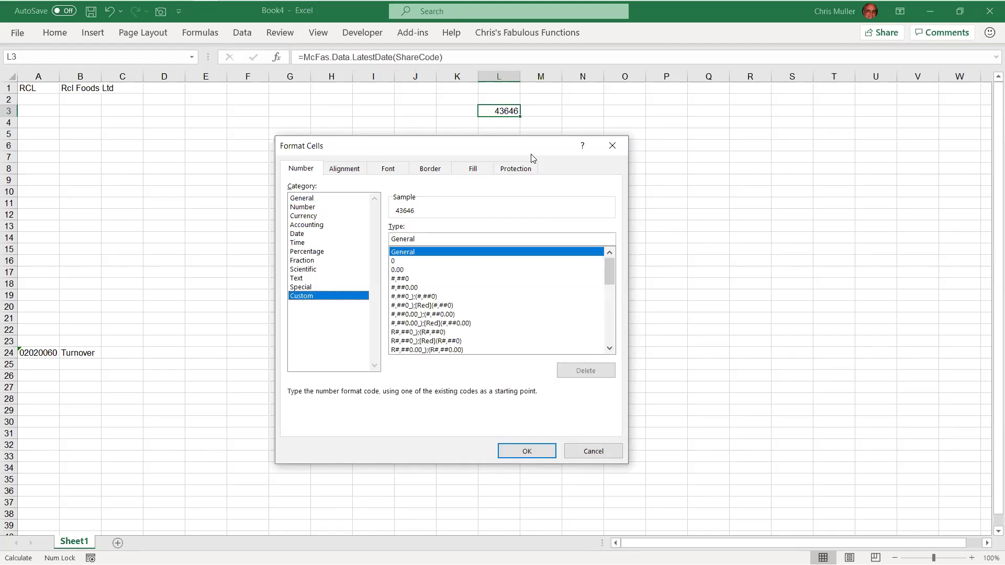
pyautogui.press('Tab')
pyautogui.write('mmm')
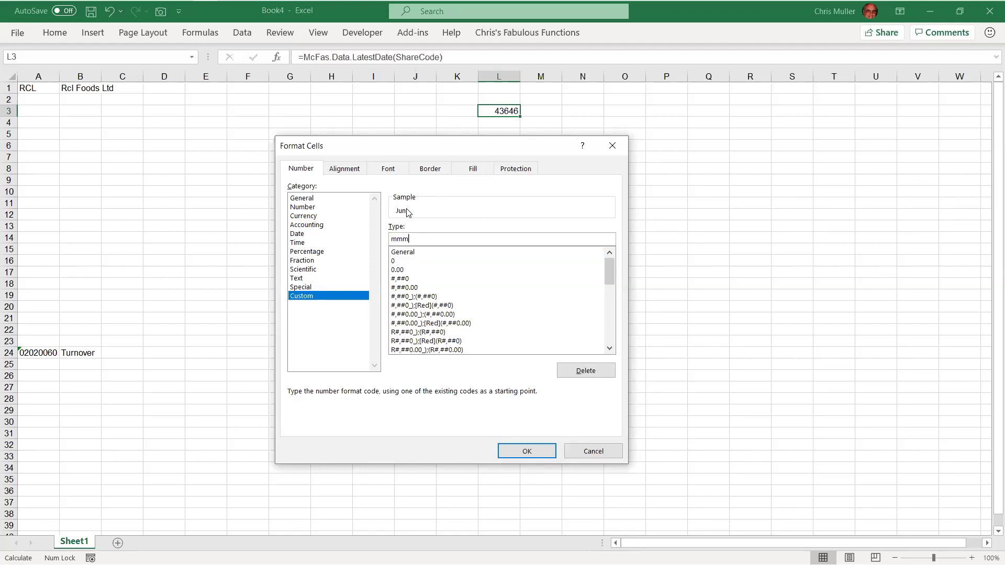
pyautogui.write(' yyyy')
pyautogui.press('Return')
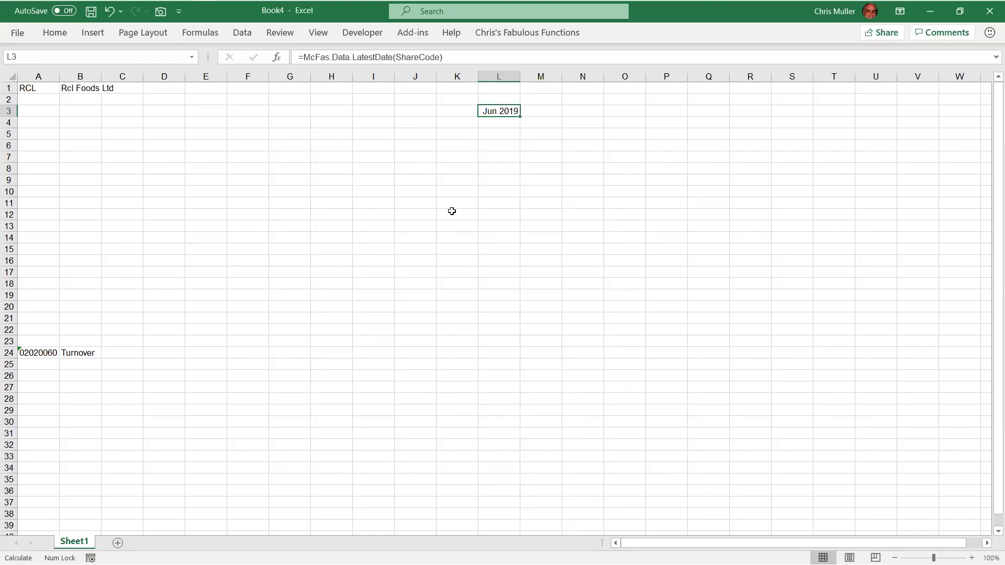
# Step: Move along row 3 to K3, the cell beside the date
pyautogui.press('Left')
pyautogui.hotkey('shift', 'Left')
pyautogui.hotkey('shift', 'Left')
pyautogui.hotkey('shift', 'Left')
pyautogui.hotkey('shift', 'Left')
pyautogui.hotkey('shift', 'Left')
pyautogui.hotkey('shift', 'Left')
pyautogui.hotkey('shift', 'Left')
pyautogui.hotkey('shift', 'Left')
pyautogui.hotkey('shift', 'Left')
pyautogui.hotkey('shift', 'Left')
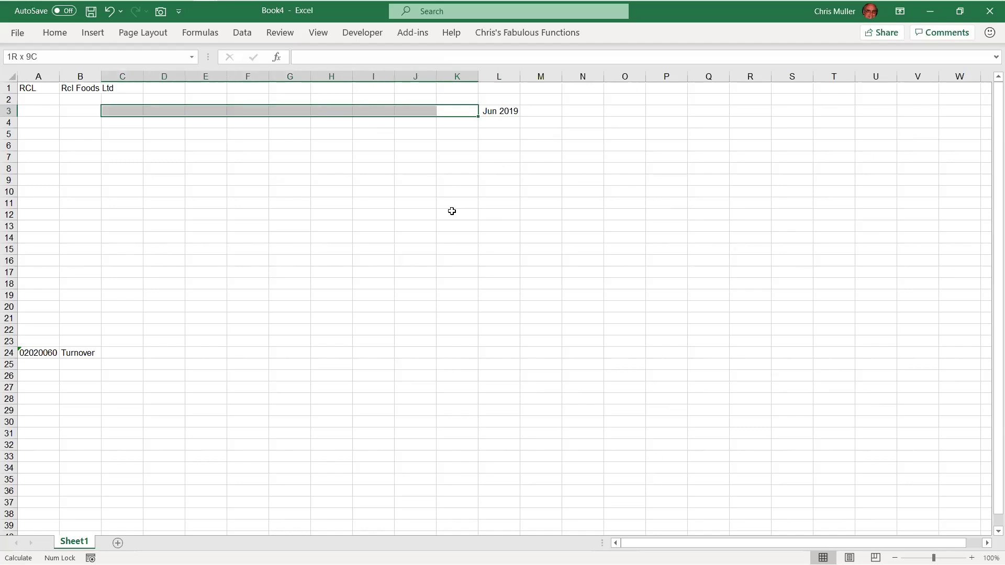
pyautogui.press('Right')
pyautogui.press('Left')
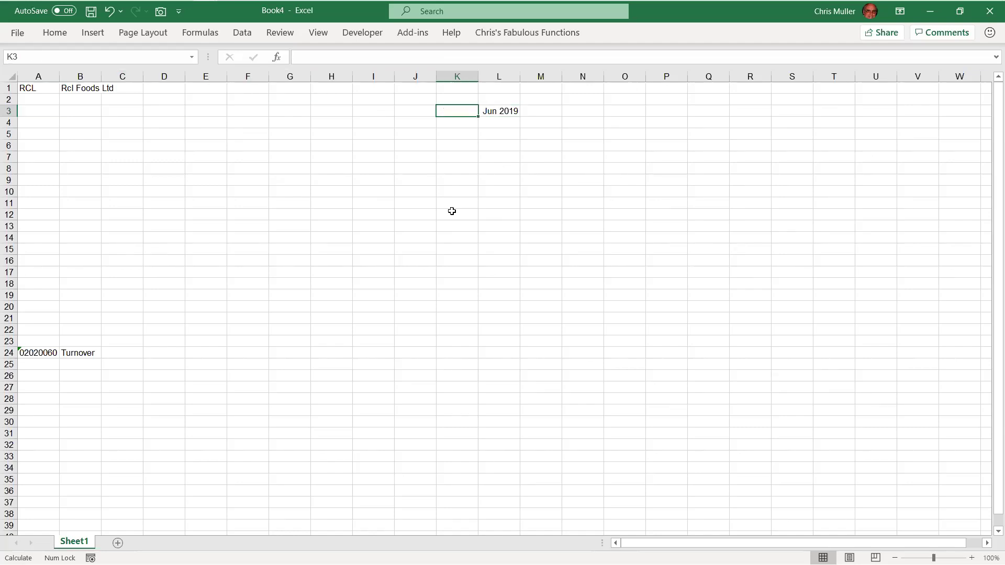
pyautogui.press('Right')
pyautogui.hotkey('shift', 'Left')
pyautogui.hotkey('shift', 'Left')
pyautogui.hotkey('shift', 'Left')
pyautogui.hotkey('shift', 'Left')
pyautogui.hotkey('shift', 'Left')
# Step: Check the valuation PDF's year headings and row labels, then return to the Excel workbook
pyautogui.hotkey('alt', 'Tab')
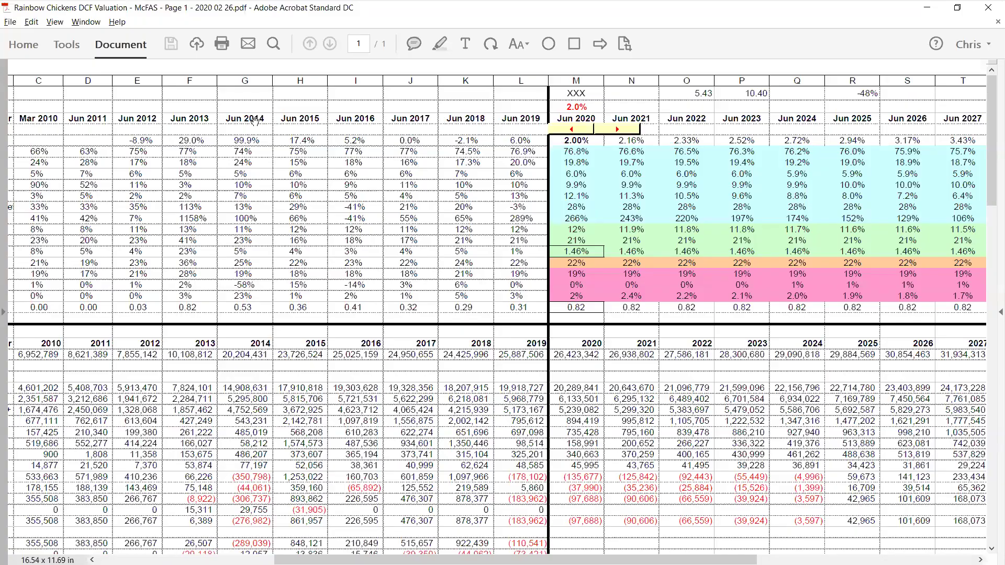
pyautogui.moveTo(32, 121)
pyautogui.mouseDown()
pyautogui.moveTo(82, 126)
pyautogui.moveTo(43, 120)
pyautogui.mouseUp()
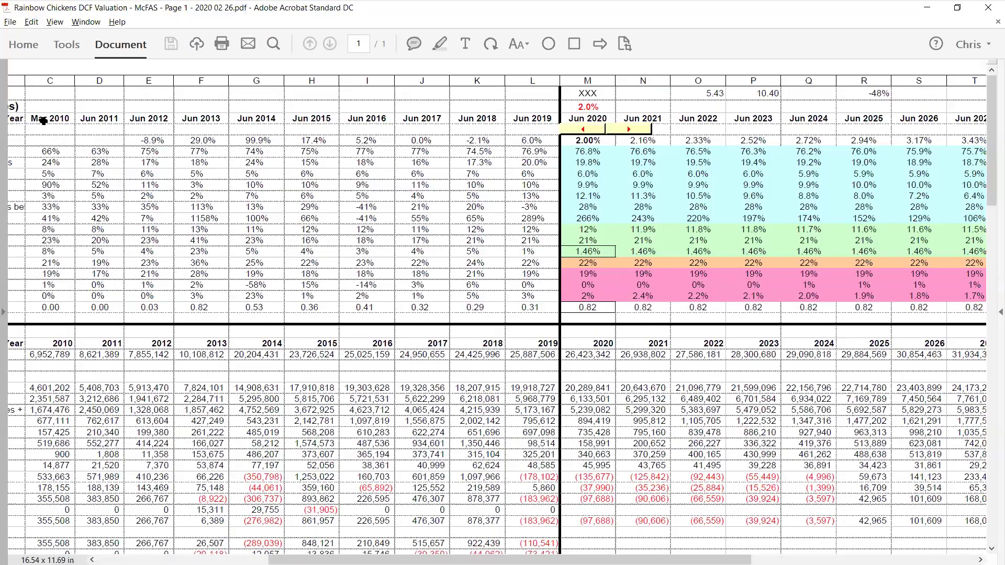
pyautogui.hotkey('alt', 'Tab')
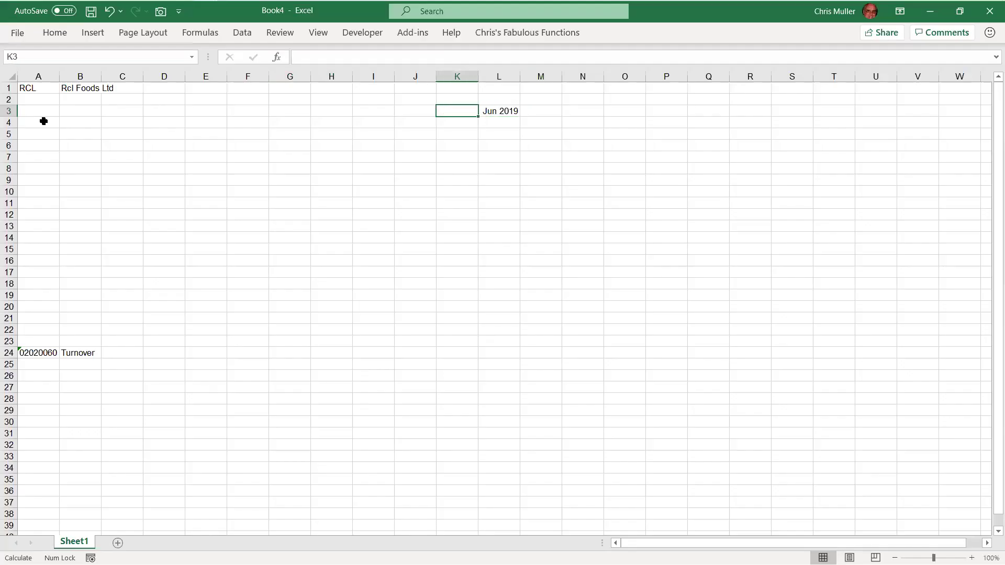
# Step: Enter =McFas.PreviousYear(ShareCode, L3) in K3, removing the optional arguments, returning 43281
pyautogui.write('=mcf')
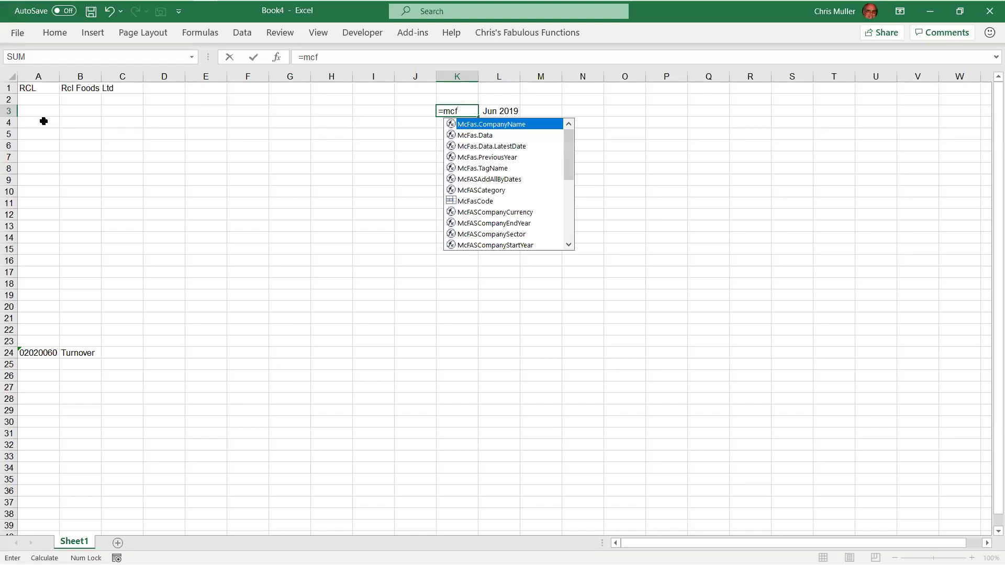
pyautogui.press('Down')
pyautogui.press('Down')
pyautogui.press('Down')
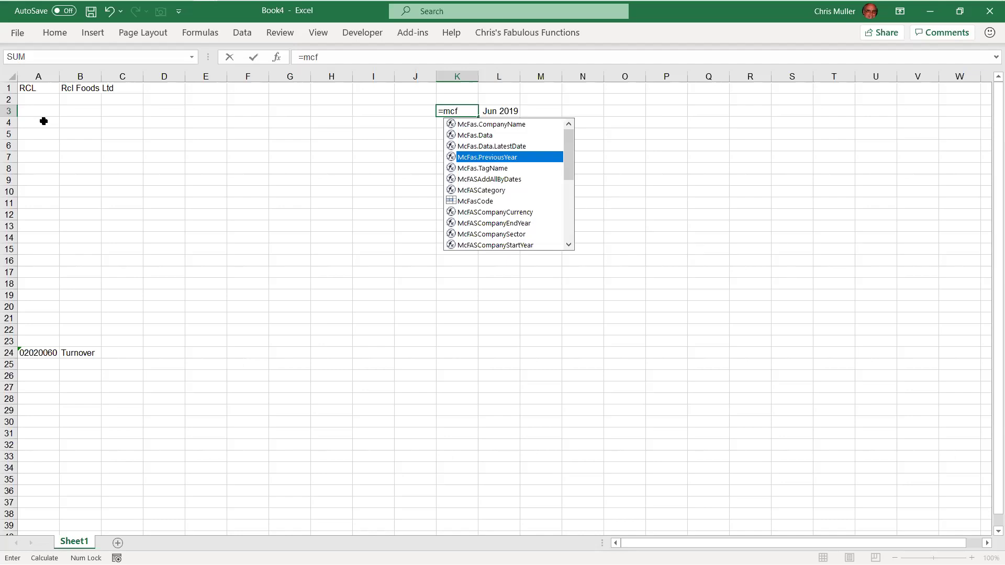
pyautogui.press('Tab')
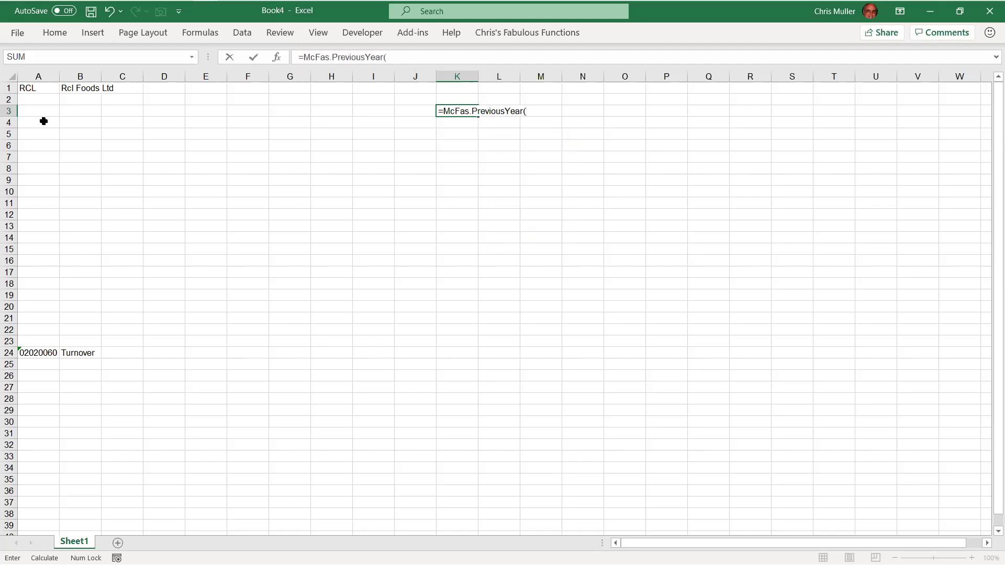
pyautogui.hotkey('ctrl', 'shift', 'a')
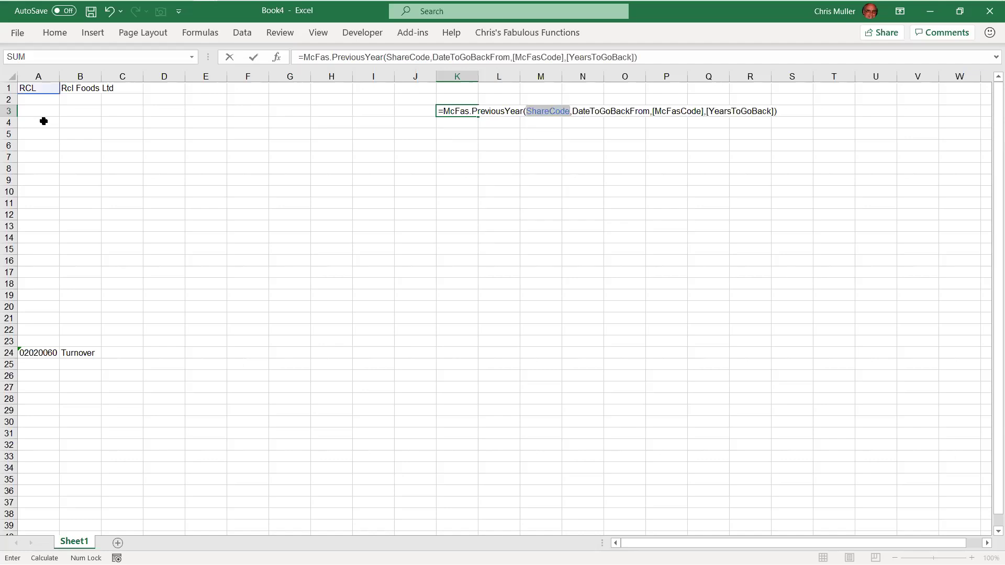
pyautogui.click(775, 111)
pyautogui.press('BackSpace')
pyautogui.press('BackSpace')
pyautogui.press('BackSpace')
pyautogui.press('BackSpace')
pyautogui.press('BackSpace')
pyautogui.press('BackSpace')
pyautogui.press('BackSpace')
pyautogui.press('BackSpace')
pyautogui.press('BackSpace')
pyautogui.press('BackSpace')
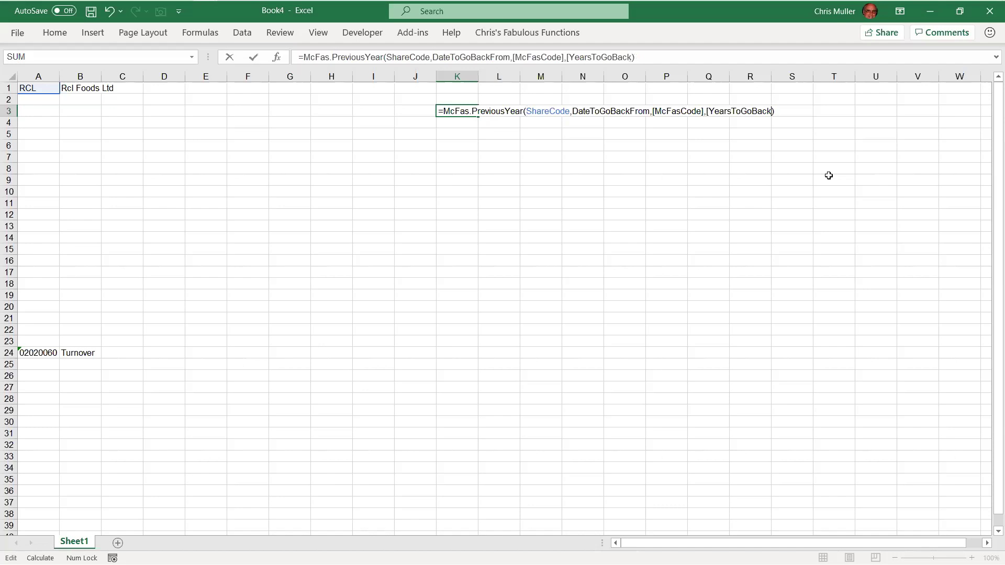
pyautogui.press('BackSpace')
pyautogui.press('BackSpace')
pyautogui.press('BackSpace')
pyautogui.press('BackSpace')
pyautogui.press('BackSpace')
pyautogui.press('BackSpace')
pyautogui.press('BackSpace')
pyautogui.press('BackSpace')
pyautogui.press('BackSpace')
pyautogui.press('BackSpace')
pyautogui.press('BackSpace')
pyautogui.press('BackSpace')
pyautogui.press('BackSpace')
pyautogui.press('BackSpace')
pyautogui.press('BackSpace')
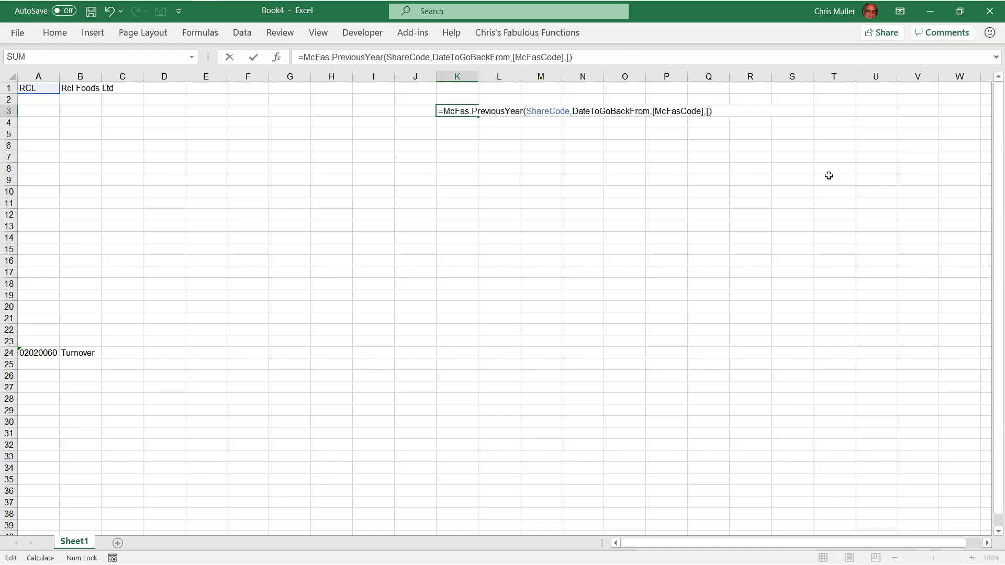
pyautogui.press('BackSpace')
pyautogui.press('BackSpace')
pyautogui.press('BackSpace')
pyautogui.press('BackSpace')
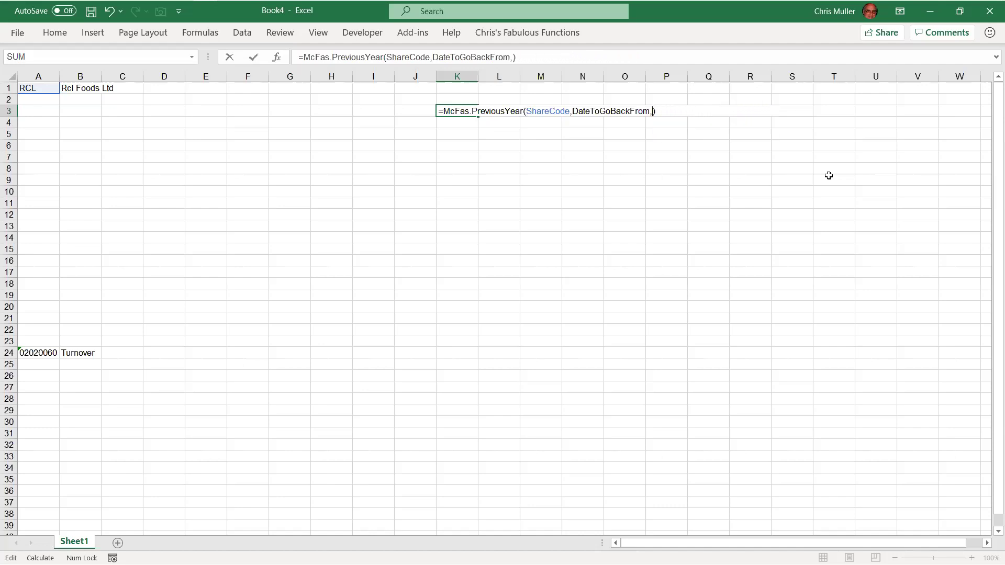
pyautogui.press('BackSpace')
pyautogui.press('BackSpace')
pyautogui.press('BackSpace')
pyautogui.press('BackSpace')
pyautogui.press('BackSpace')
pyautogui.press('BackSpace')
pyautogui.press('BackSpace')
pyautogui.press('BackSpace')
pyautogui.press('BackSpace')
pyautogui.press('BackSpace')
pyautogui.press('BackSpace')
pyautogui.press('BackSpace')
pyautogui.press('BackSpace')
pyautogui.press('BackSpace')
pyautogui.press('BackSpace')
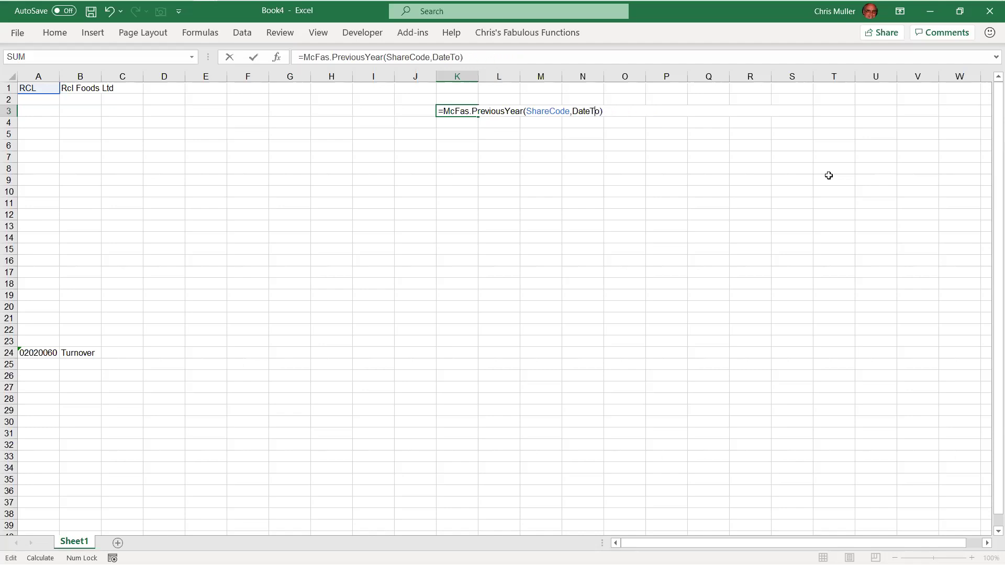
pyautogui.write('L3')
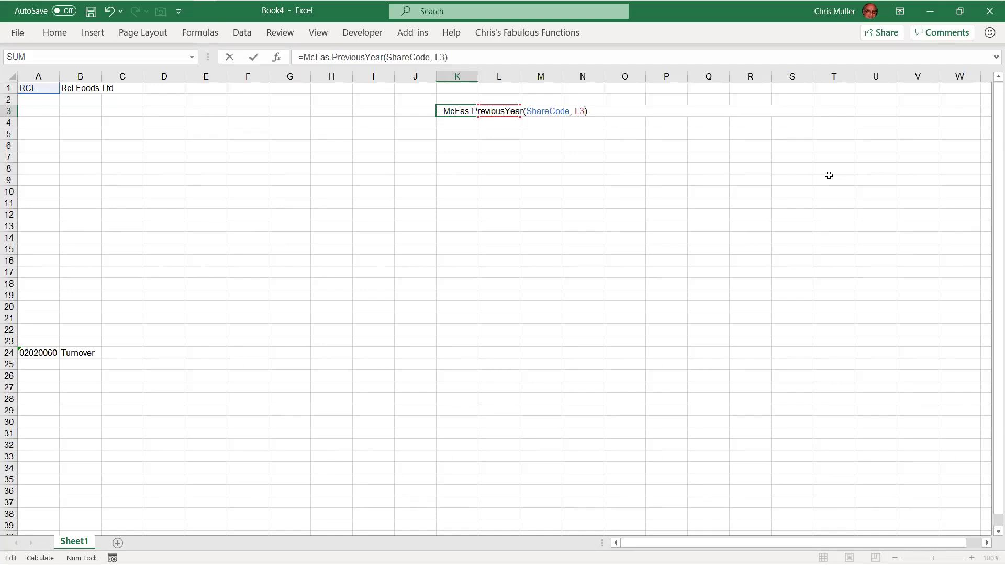
pyautogui.hotkey('ctrl', 'Return')
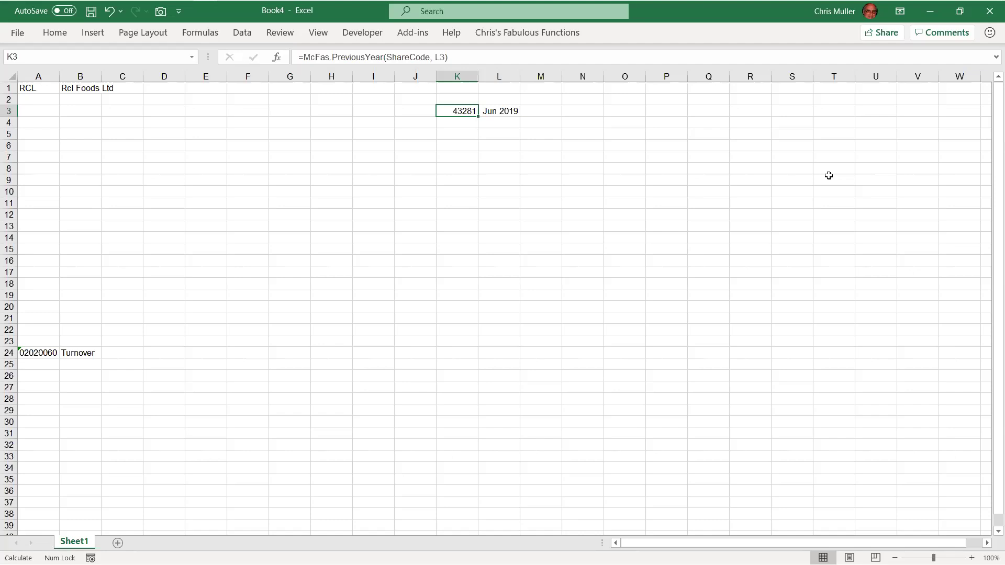
# Step: Copy L3 and paste only its formats onto K3 so it displays Jun 2018
pyautogui.press('Right')
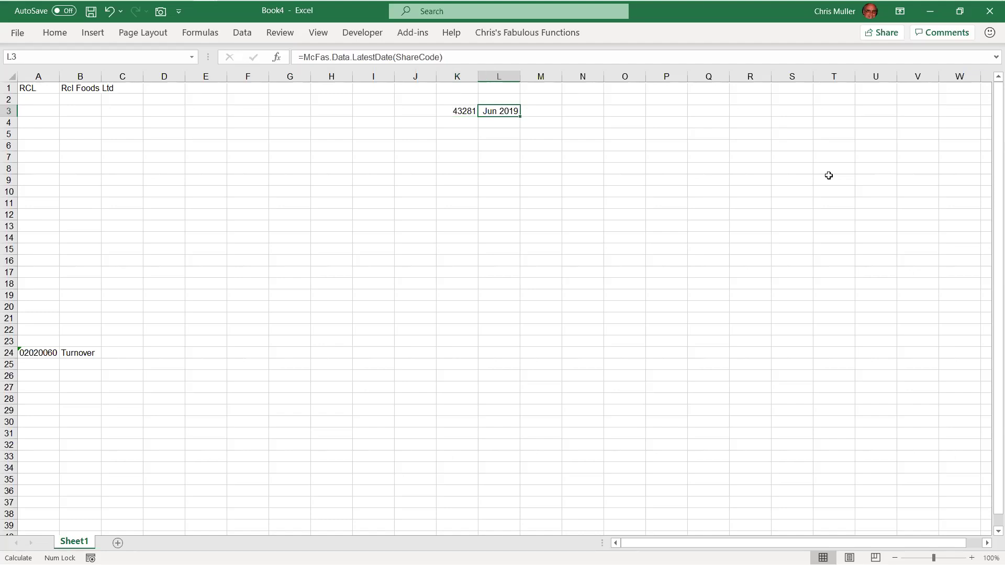
pyautogui.hotkey('ctrl', 'c')
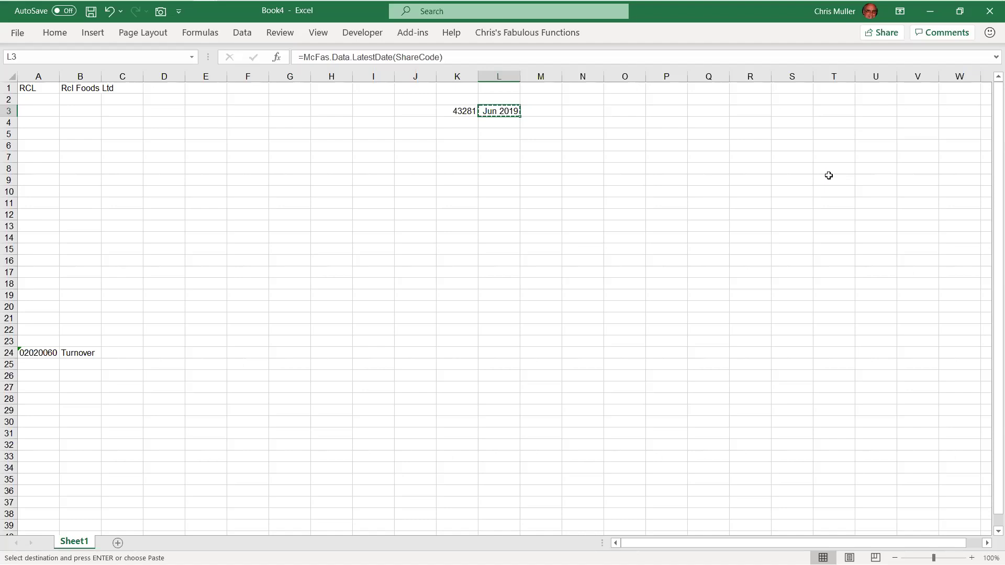
pyautogui.press('Left')
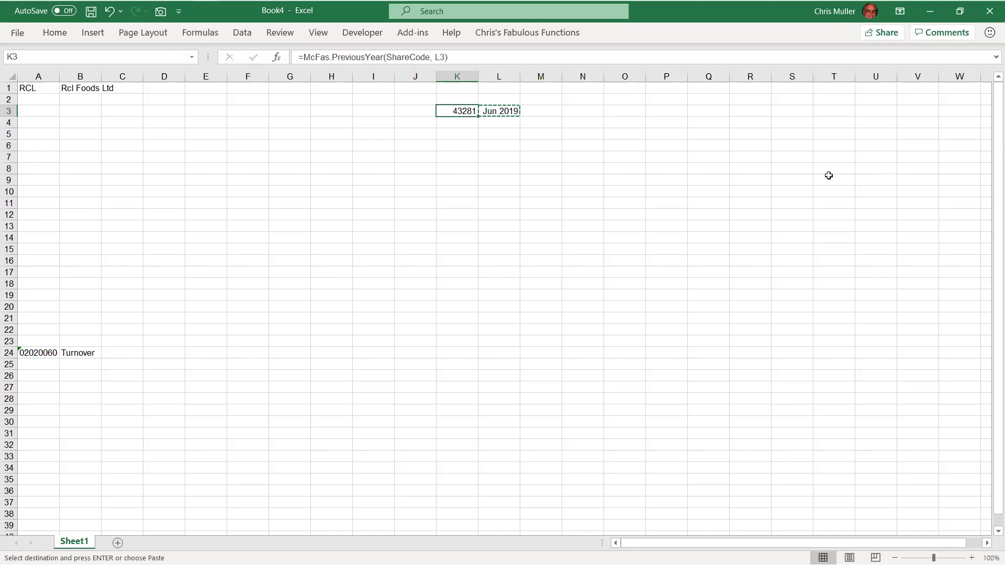
pyautogui.hotkey('ctrl', 'alt', 'v')
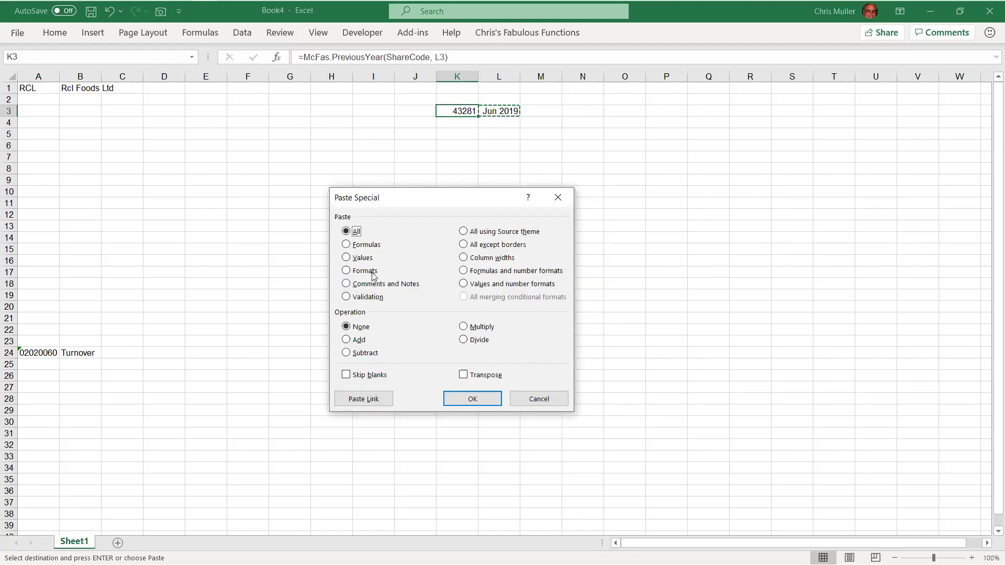
pyautogui.press('t')
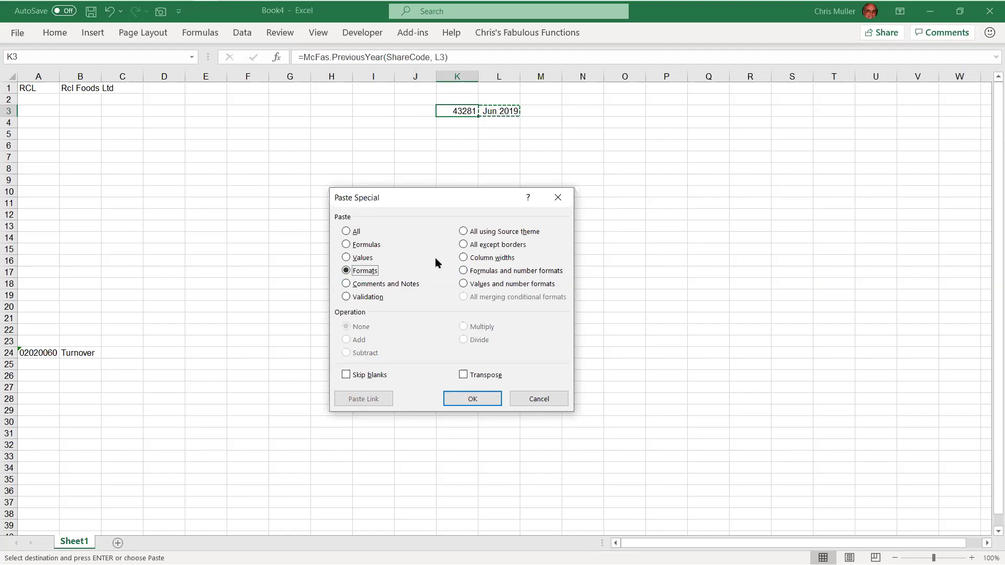
pyautogui.press('Return')
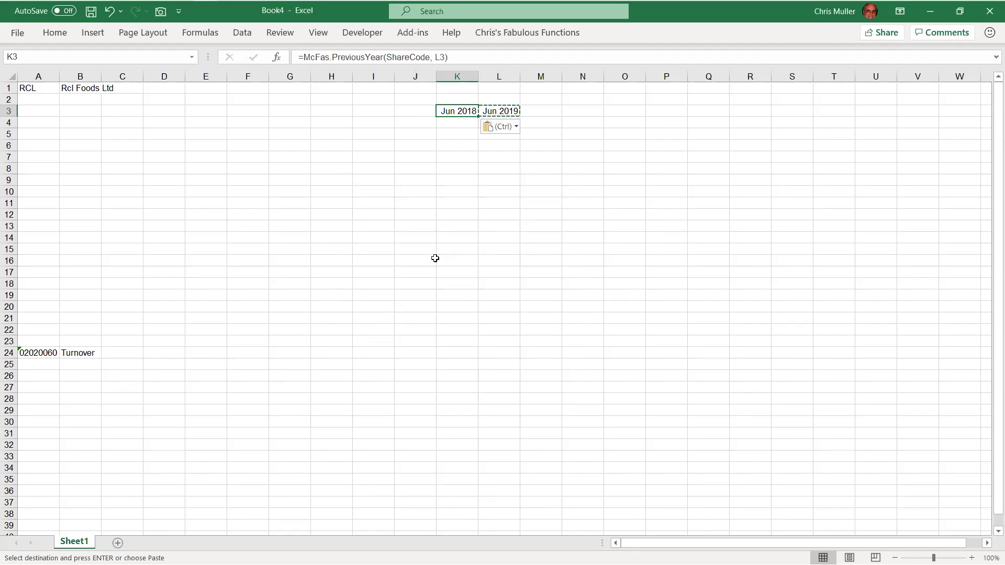
pyautogui.press('Escape')
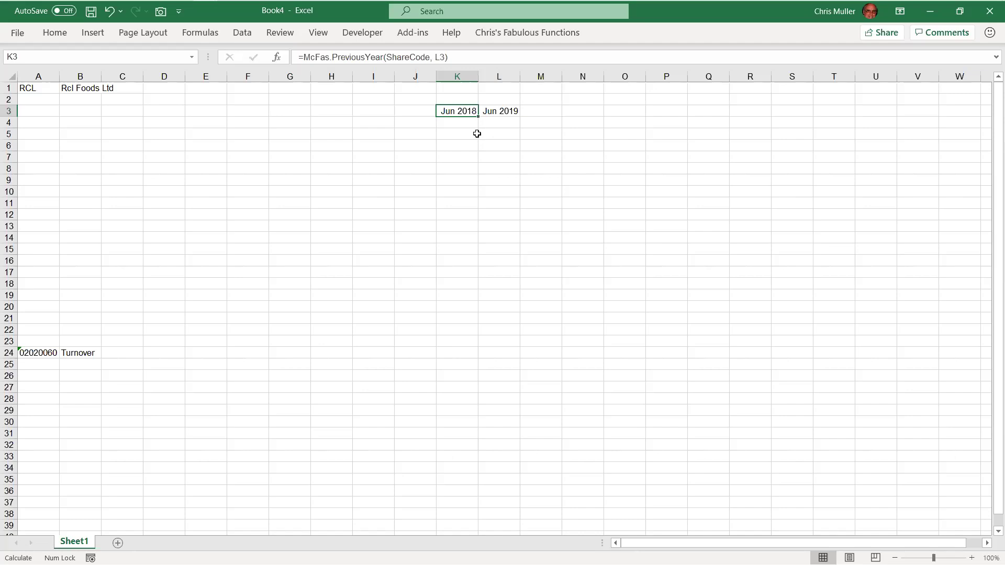
# Step: Fill K3's previous-year formula left to C3, giving dates Mar 2010 to Jun 2019, and select row 3
pyautogui.moveTo(477, 116); pyautogui.dragTo(140, 220)
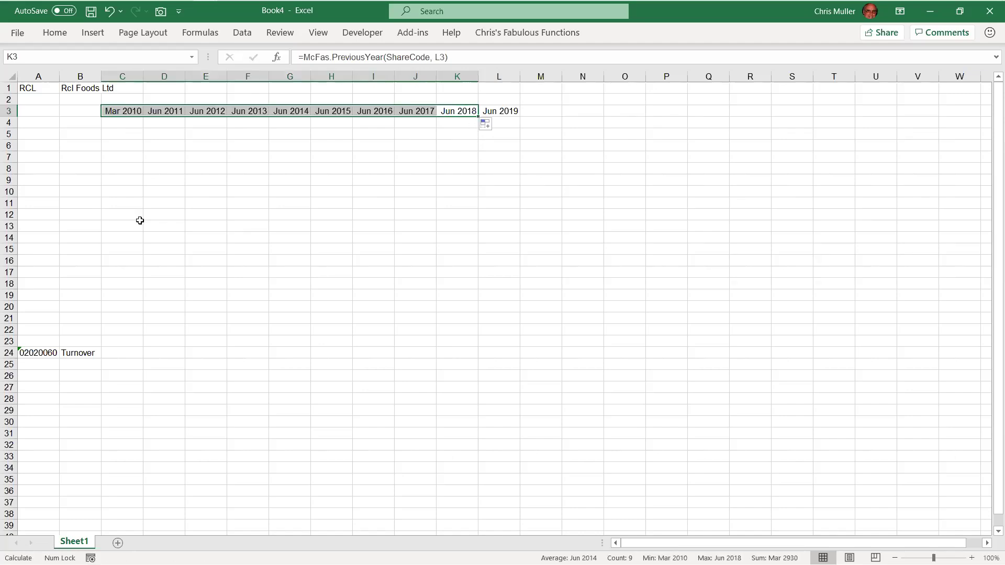
pyautogui.press('Left')
pyautogui.press('Left')
pyautogui.press('Left')
pyautogui.press('Left')
pyautogui.press('Left')
pyautogui.press('Left')
pyautogui.press('Left')
pyautogui.press('Left')
pyautogui.press('Left')
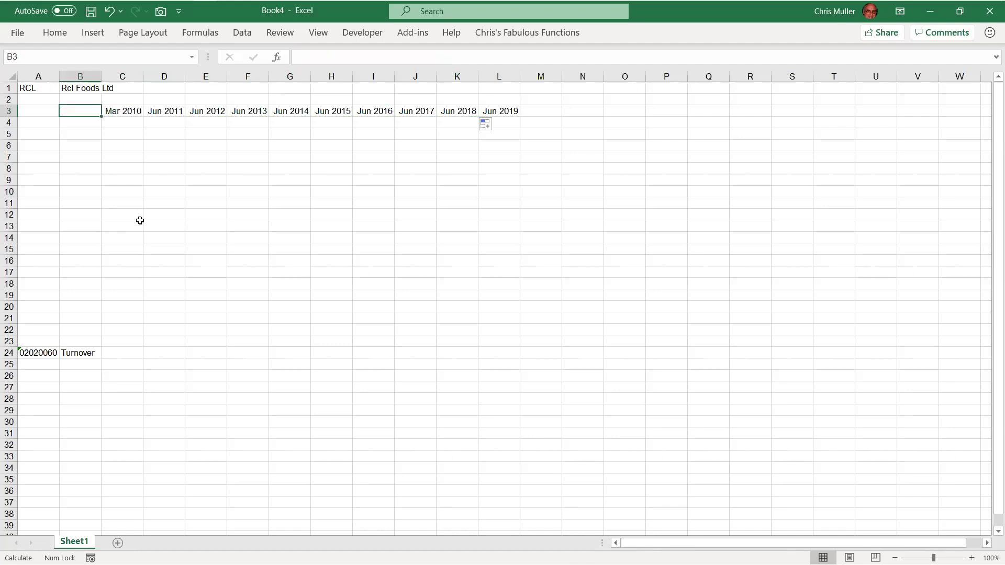
pyautogui.press('Right')
pyautogui.press('Right')
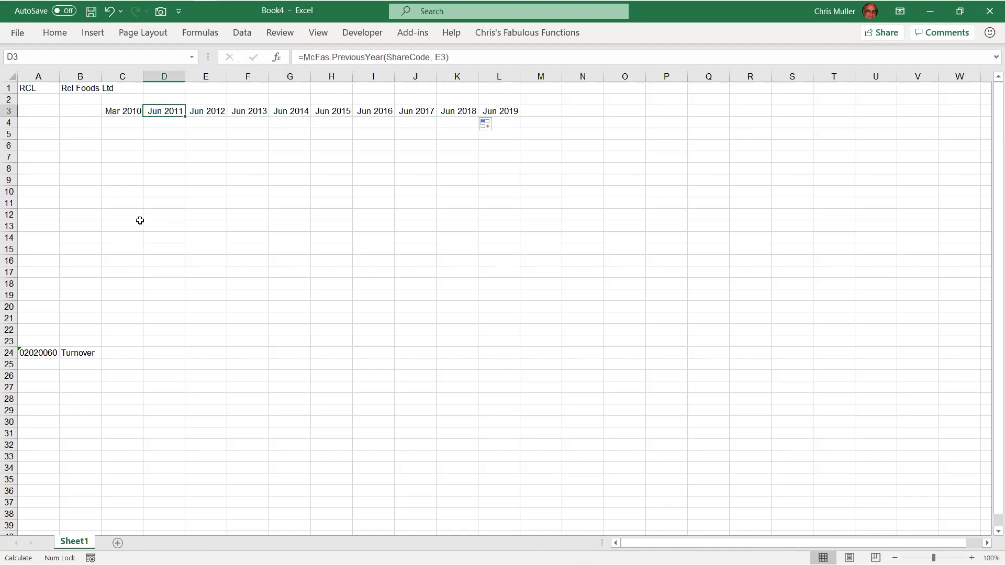
pyautogui.press('Right')
pyautogui.press('Right')
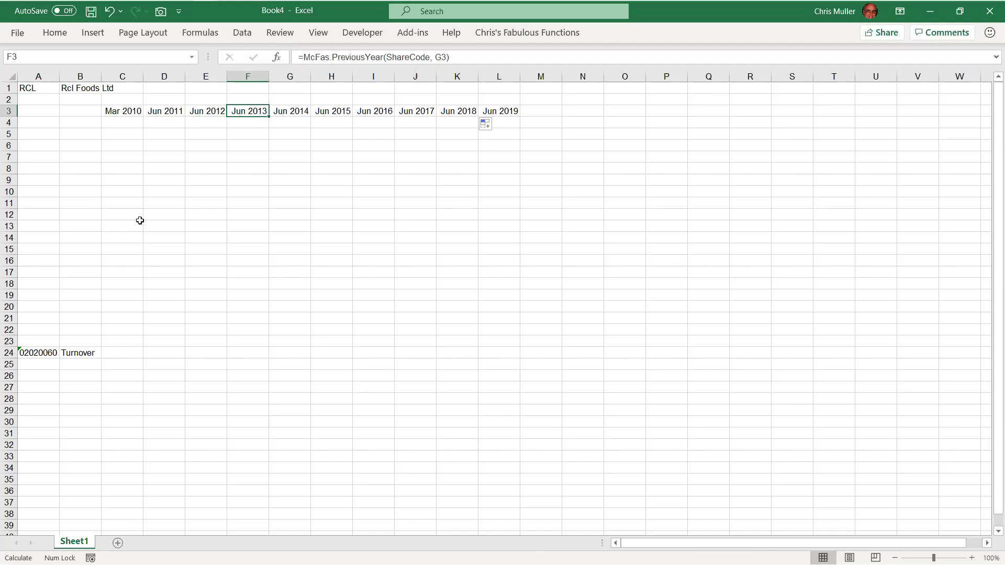
pyautogui.hotkey('shift', 'space')
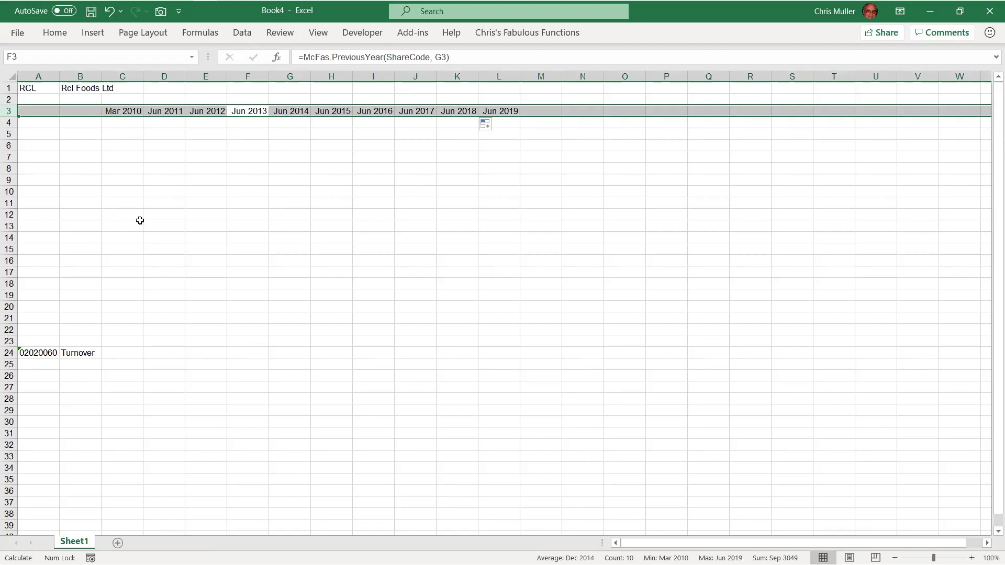
# Step: Define the workbook name TheDate for row 3 using Alt+M, D
pyautogui.hotkey('alt', 'm')
pyautogui.write('md')
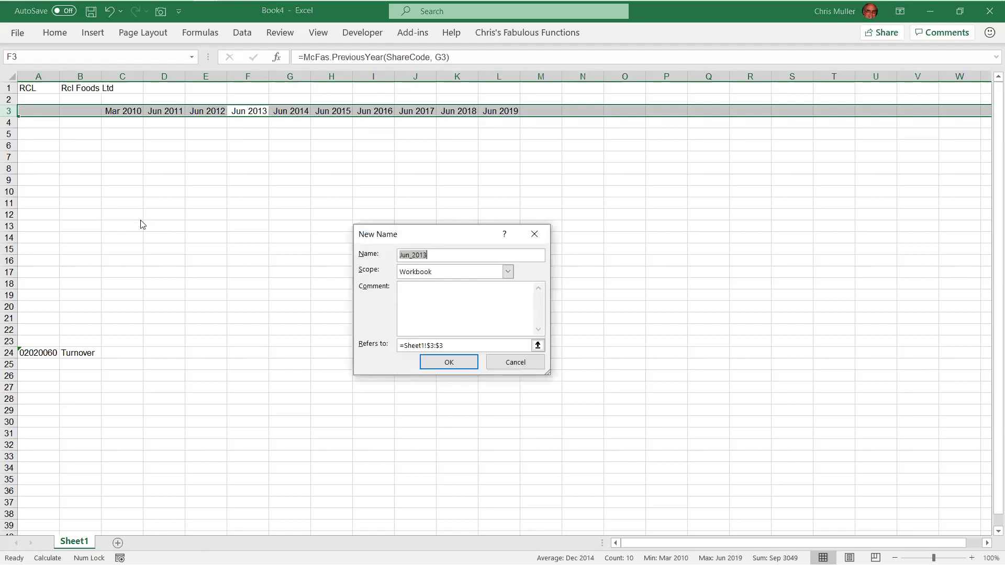
pyautogui.write('TheDate')
pyautogui.press('Return')
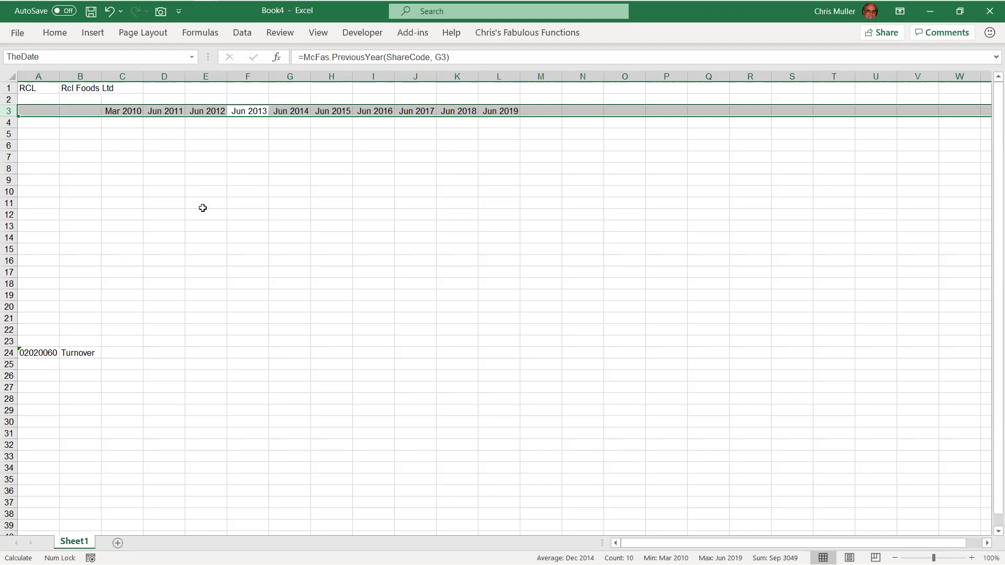
# Step: Check the ShareCode name on A1 and McFasCode on column A, then move to C24 beside Turnover
pyautogui.press('Up')
pyautogui.press('Up')
pyautogui.press('Left')
pyautogui.press('Left')
pyautogui.press('Left')
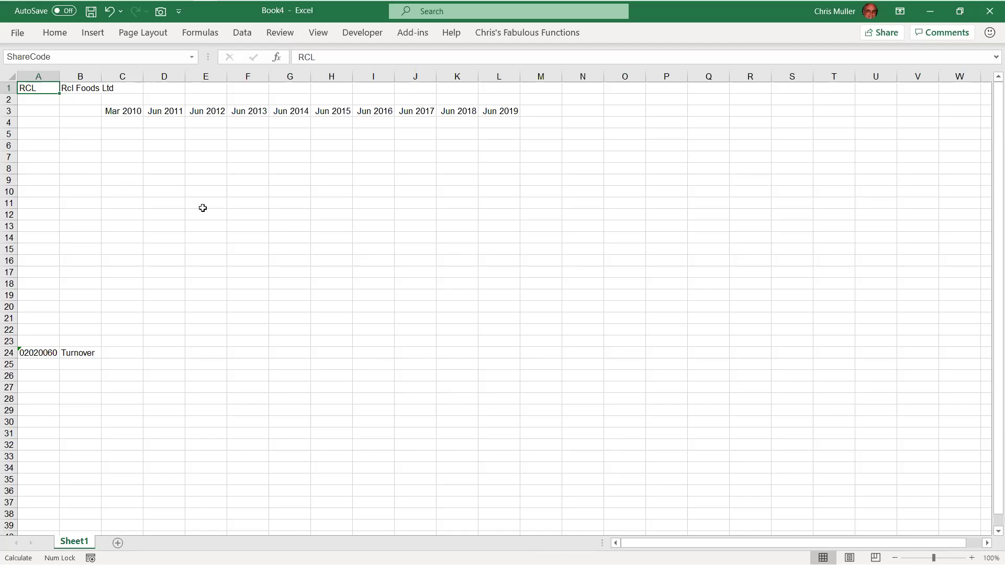
pyautogui.hotkey('ctrl', 'space')
pyautogui.press('Right')
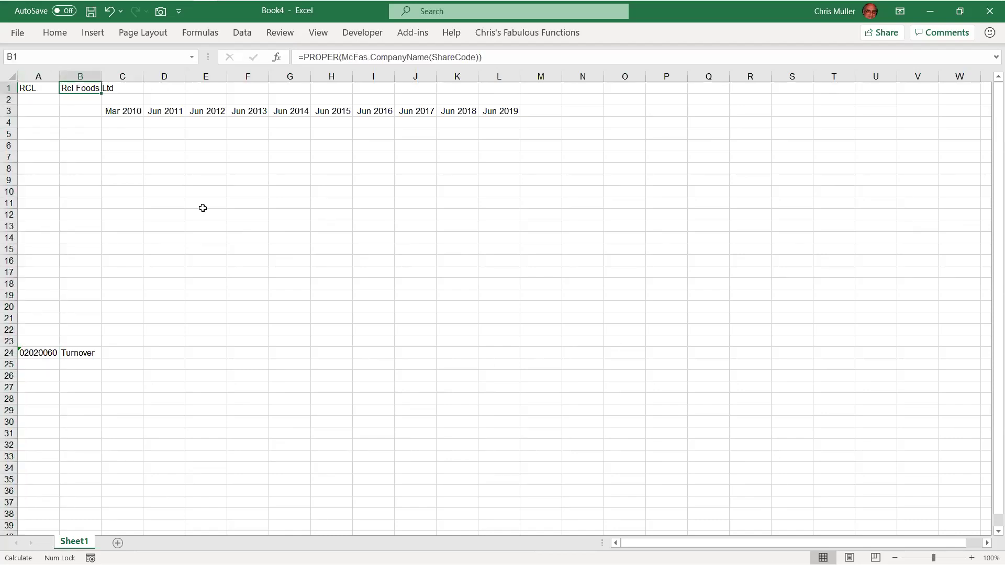
pyautogui.hotkey('ctrl', 'Down')
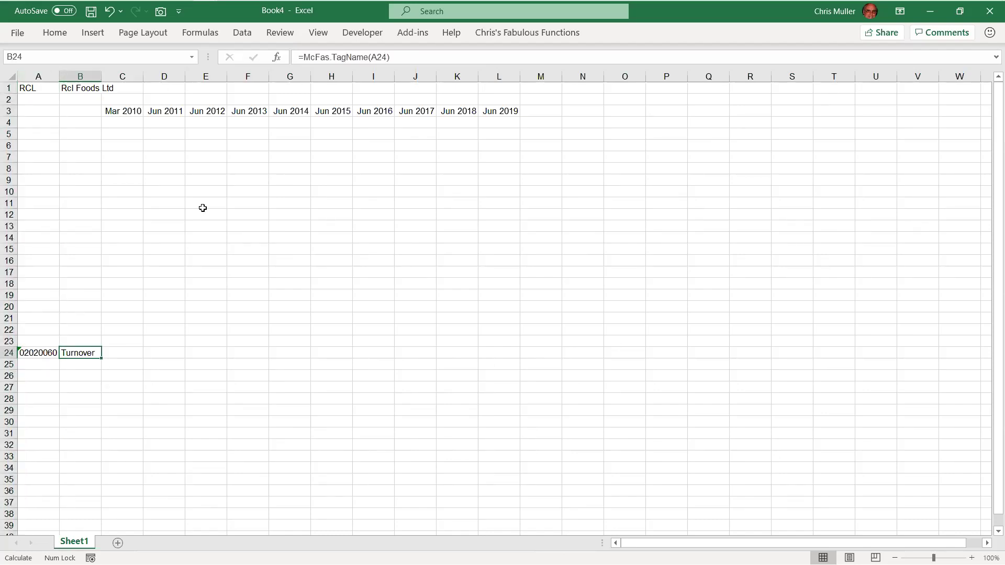
pyautogui.press('Right')
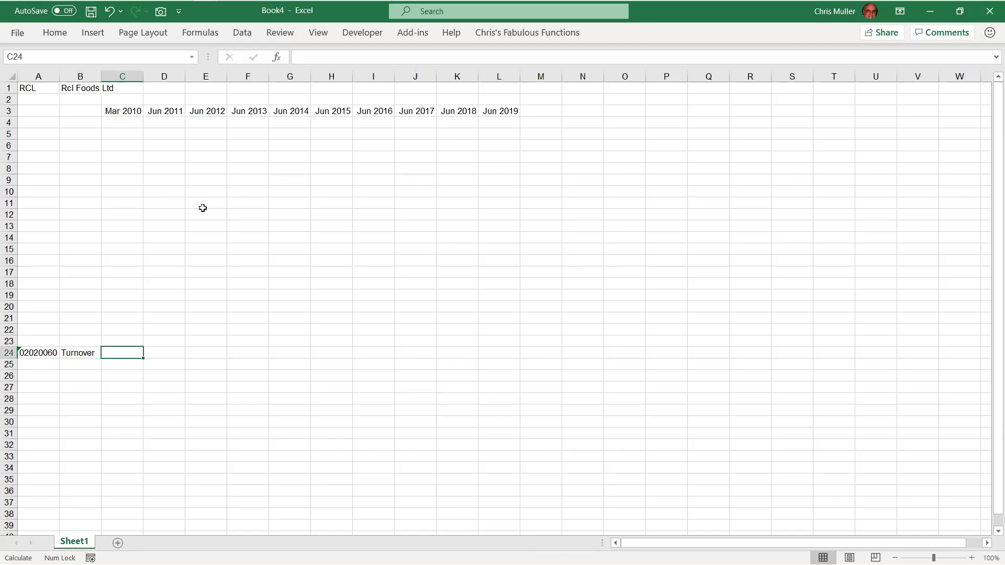
# Step: Enter a McFas.Data formula in C24 with ShareCode, McFasCode and TheDate arguments
pyautogui.write('=mcf')
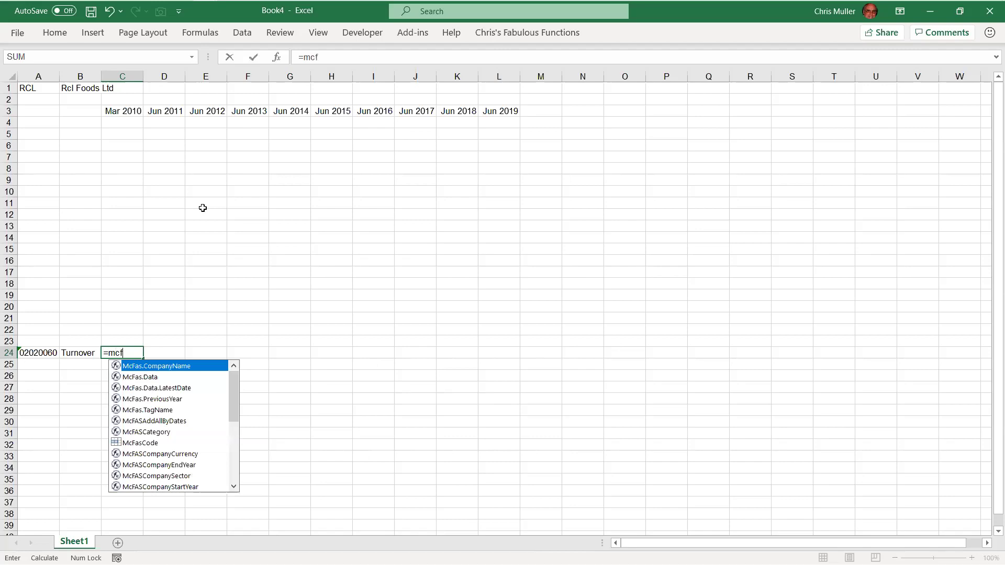
pyautogui.press('Down')
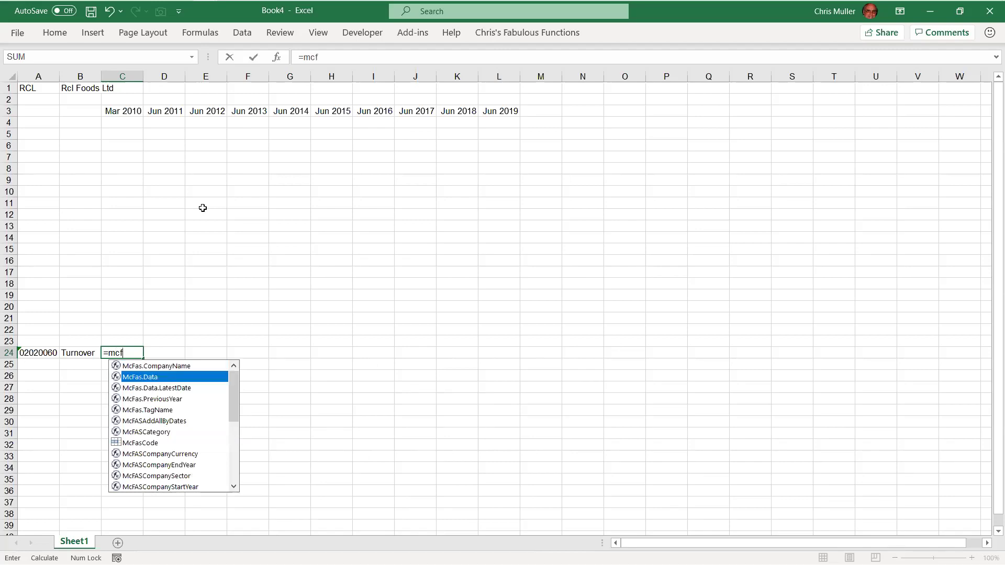
pyautogui.press('Tab')
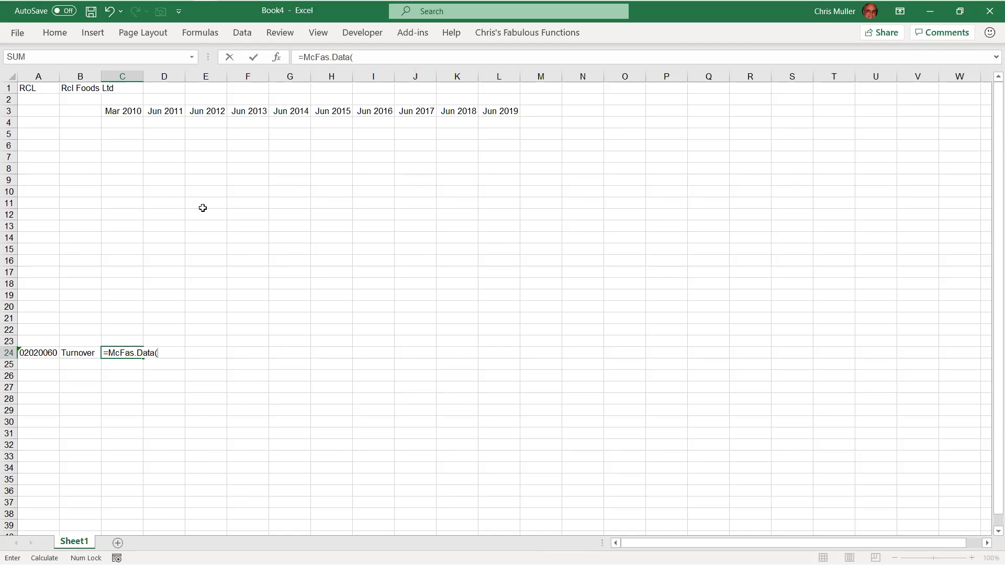
pyautogui.hotkey('ctrl', 'shift', 'a')
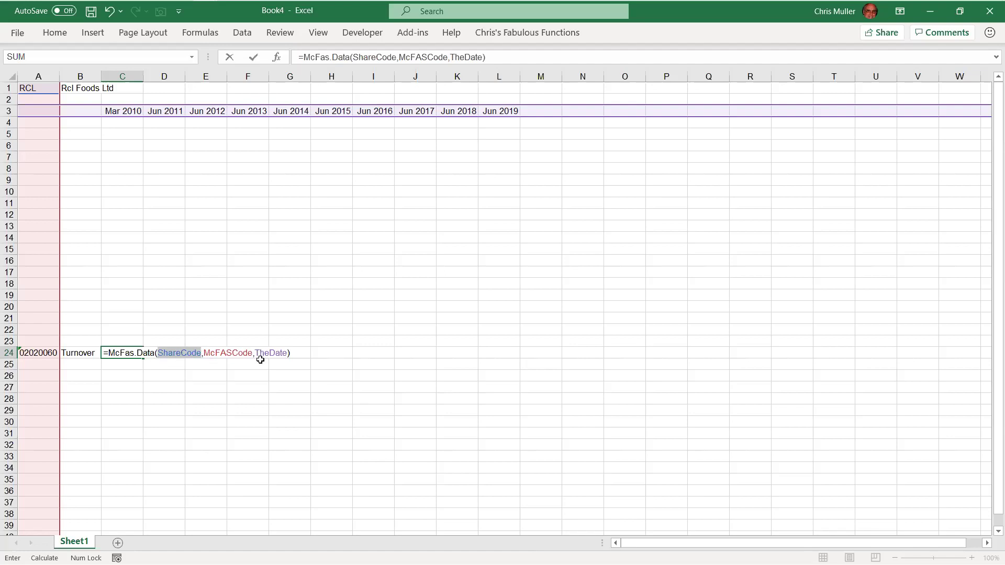
pyautogui.press('Return')
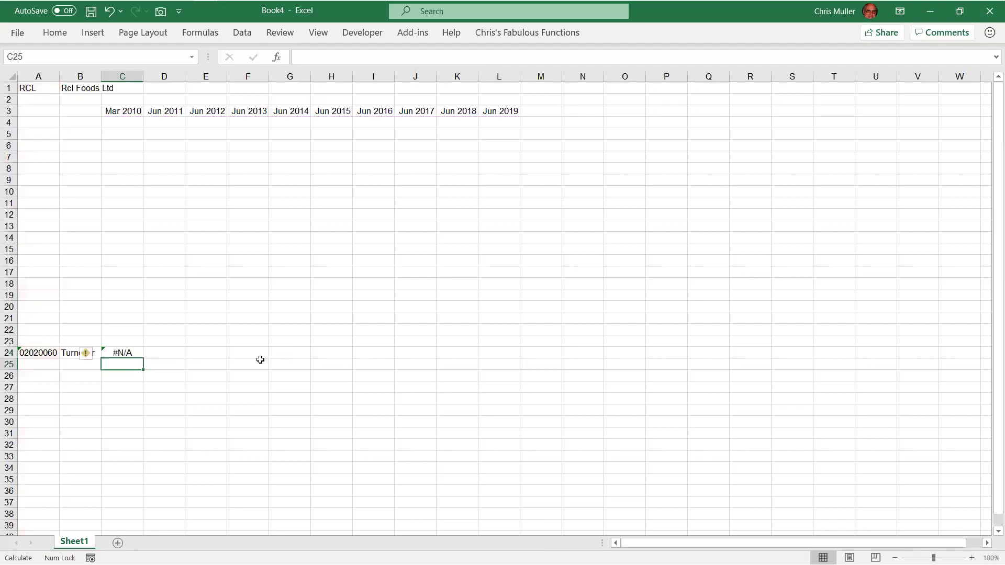
pyautogui.press('Up')
pyautogui.press('F2')
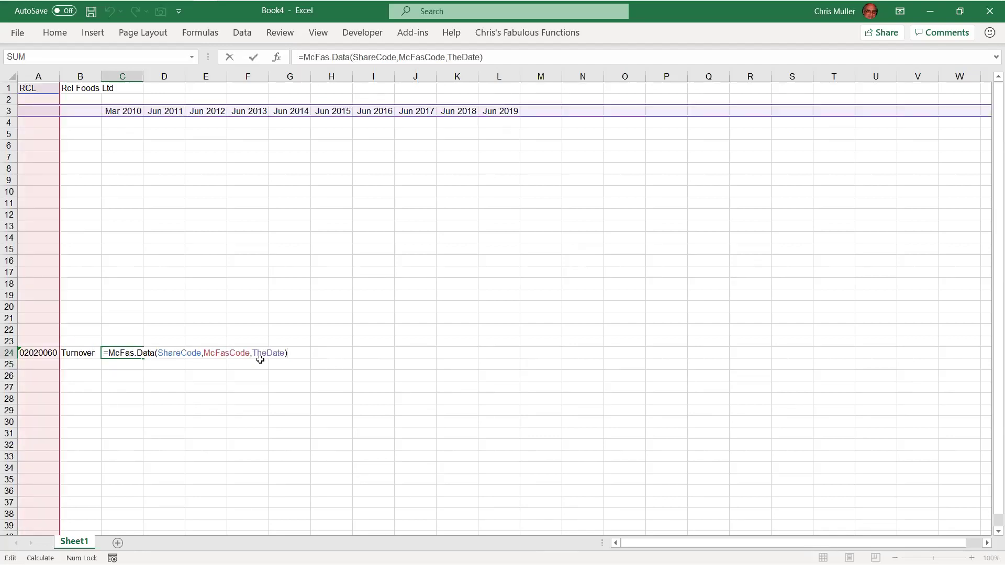
pyautogui.press('Left')
pyautogui.press('Left')
pyautogui.press('Left')
pyautogui.press('Left')
pyautogui.press('Left')
pyautogui.press('Left')
pyautogui.press('Left')
pyautogui.press('Left')
pyautogui.press('Left')
pyautogui.press('Left')
pyautogui.write('@')
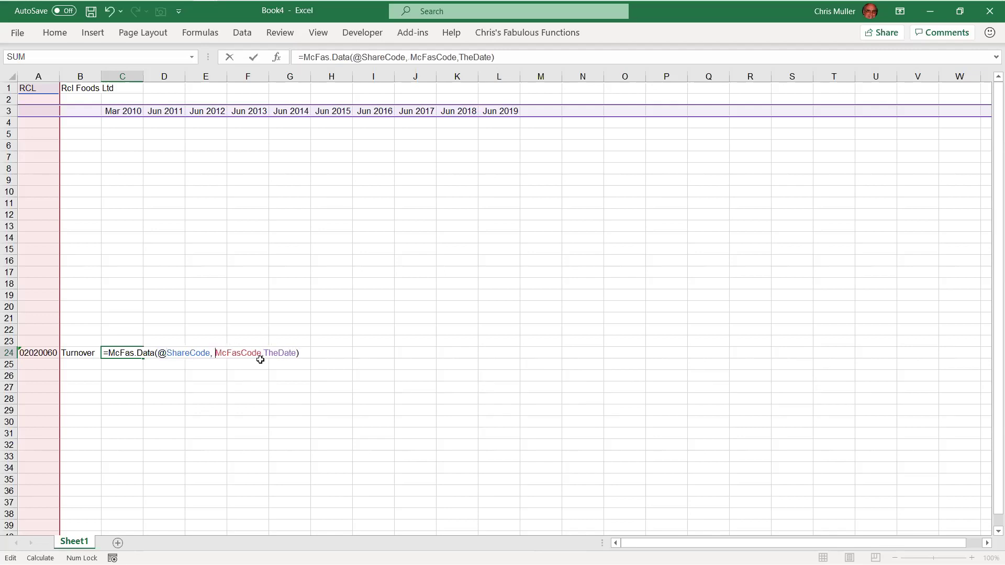
pyautogui.write(' @')
pyautogui.press('Right')
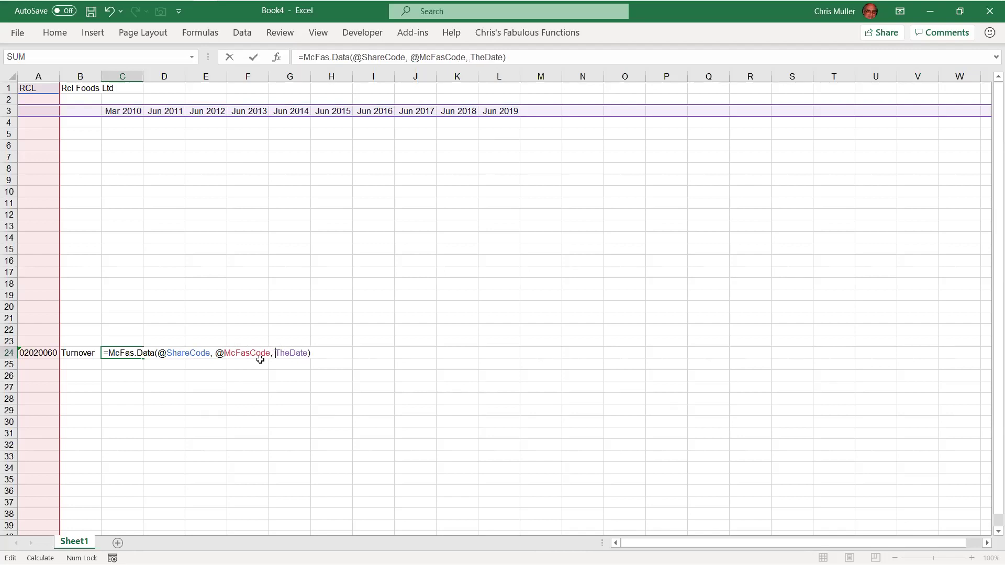
pyautogui.write('@')
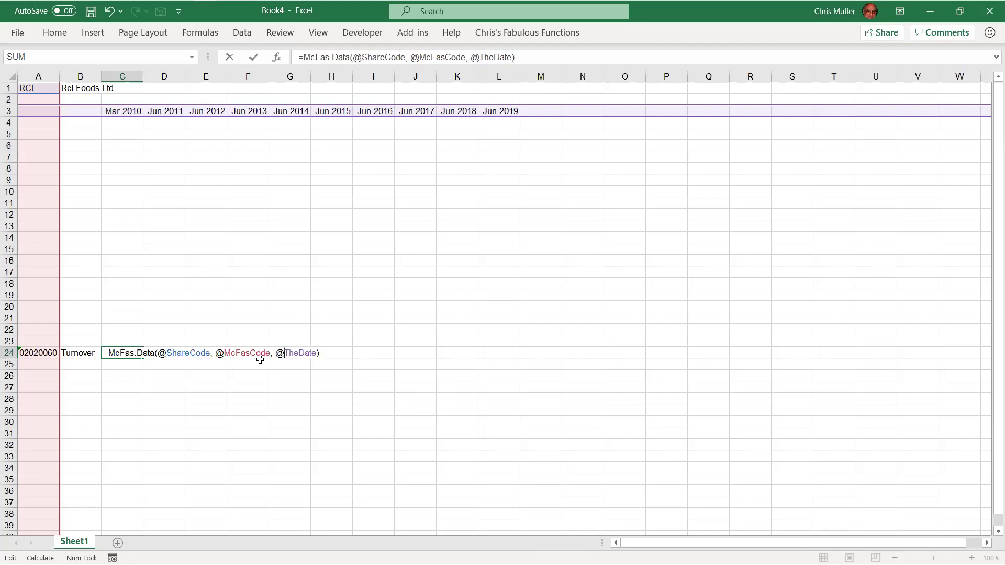
pyautogui.hotkey('ctrl', 'Return')
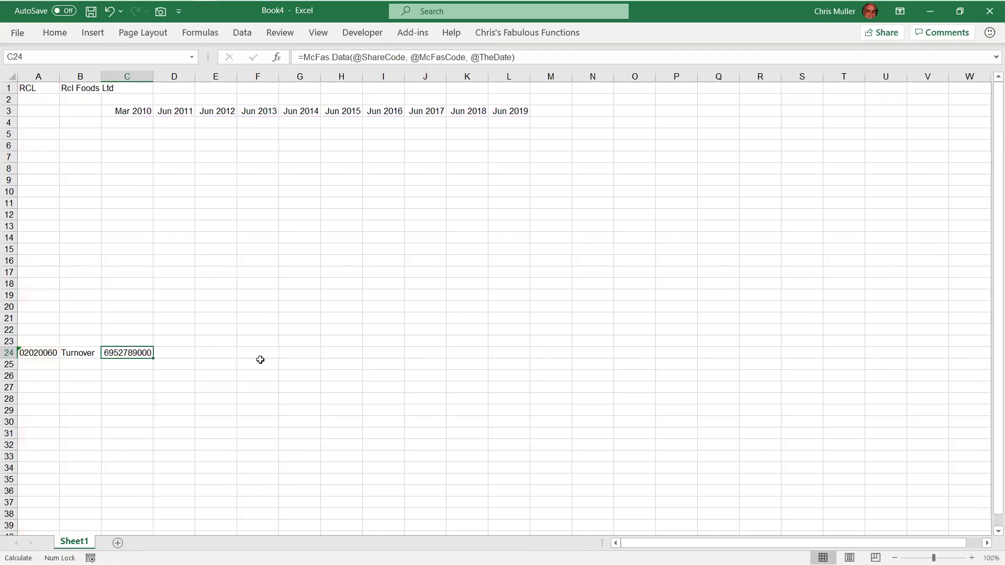
# Step: Fill the Turnover formula from C24 right across to L24 (Jun 2019)
pyautogui.hotkey('shift', 'Right')
pyautogui.hotkey('shift', 'Right')
pyautogui.hotkey('shift', 'Right')
pyautogui.hotkey('shift', 'Right')
pyautogui.hotkey('shift', 'Right')
pyautogui.hotkey('shift', 'Right')
pyautogui.hotkey('shift', 'Right')
pyautogui.hotkey('shift', 'Right')
pyautogui.hotkey('shift', 'Right')
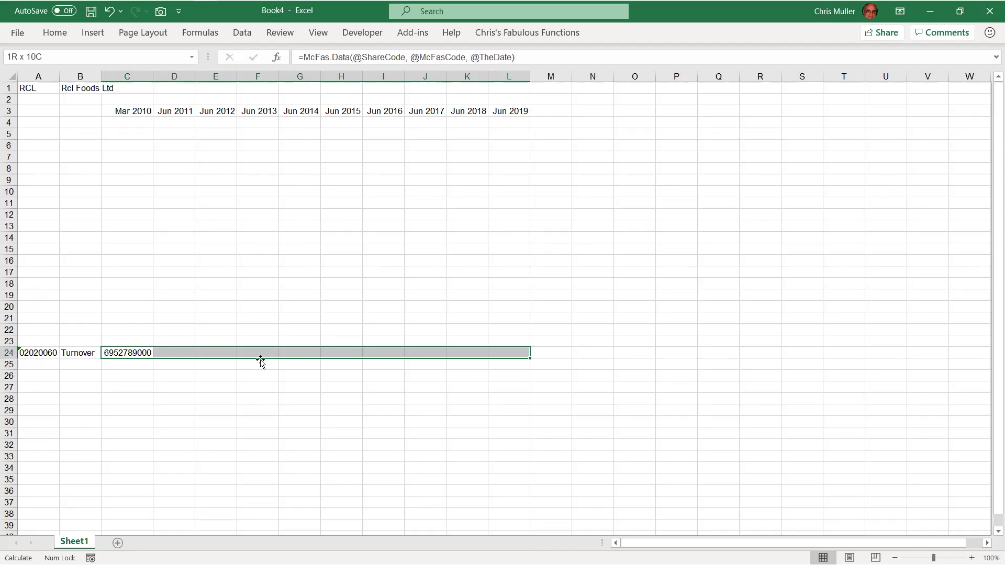
pyautogui.hotkey('shift', 'Left')
pyautogui.hotkey('shift', 'Left')
pyautogui.hotkey('shift', 'Left')
pyautogui.hotkey('shift', 'Left')
pyautogui.hotkey('shift', 'Left')
pyautogui.hotkey('shift', 'Left')
pyautogui.hotkey('shift', 'Left')
pyautogui.hotkey('shift', 'Left')
pyautogui.hotkey('shift', 'Left')
pyautogui.press('Left')
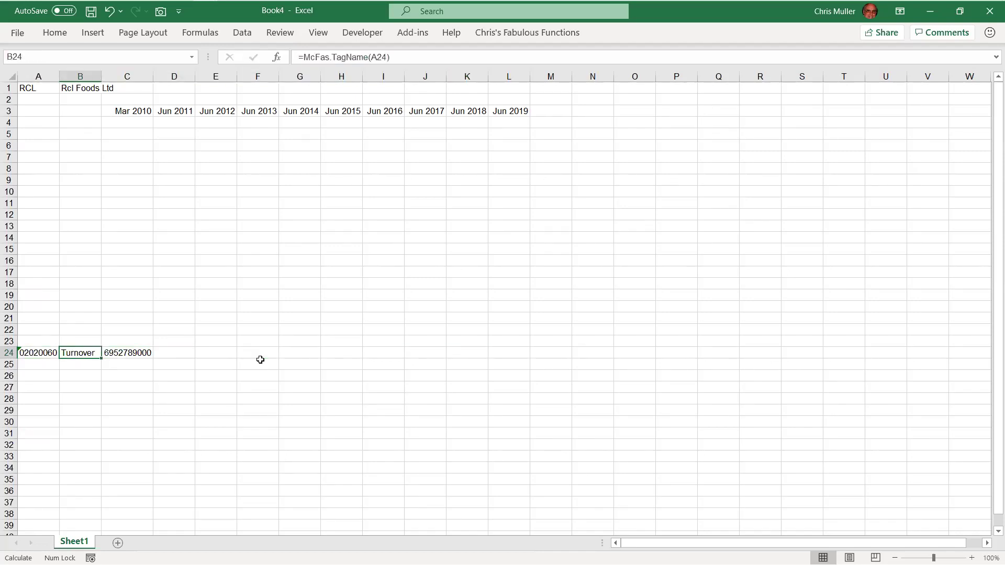
pyautogui.press('Right')
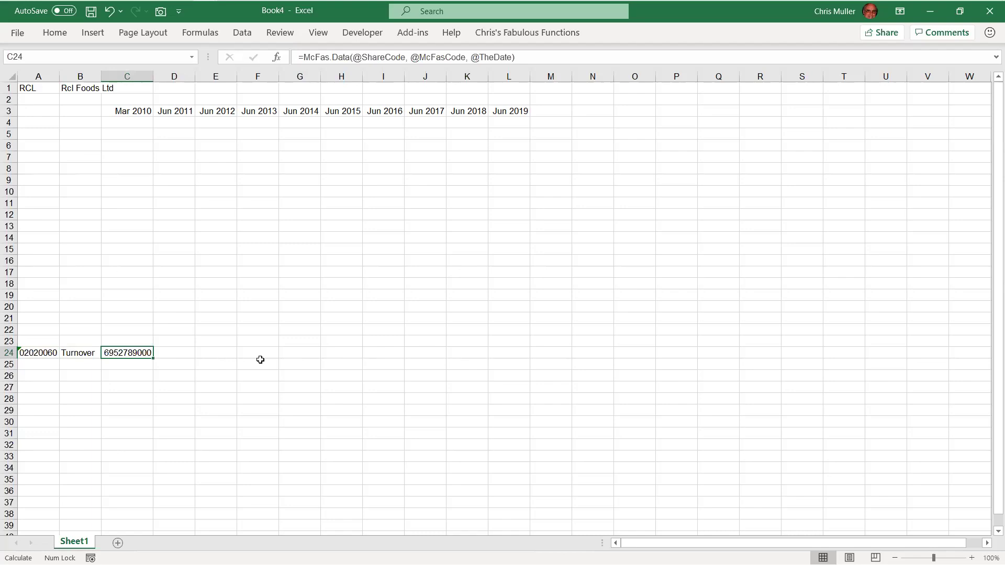
pyautogui.hotkey('shift', 'Right')
pyautogui.hotkey('shift', 'Right')
pyautogui.hotkey('shift', 'Right')
pyautogui.hotkey('shift', 'Right')
pyautogui.hotkey('shift', 'Right')
pyautogui.hotkey('shift', 'Right')
pyautogui.hotkey('shift', 'Right')
pyautogui.hotkey('shift', 'Right')
pyautogui.hotkey('shift', 'Right')
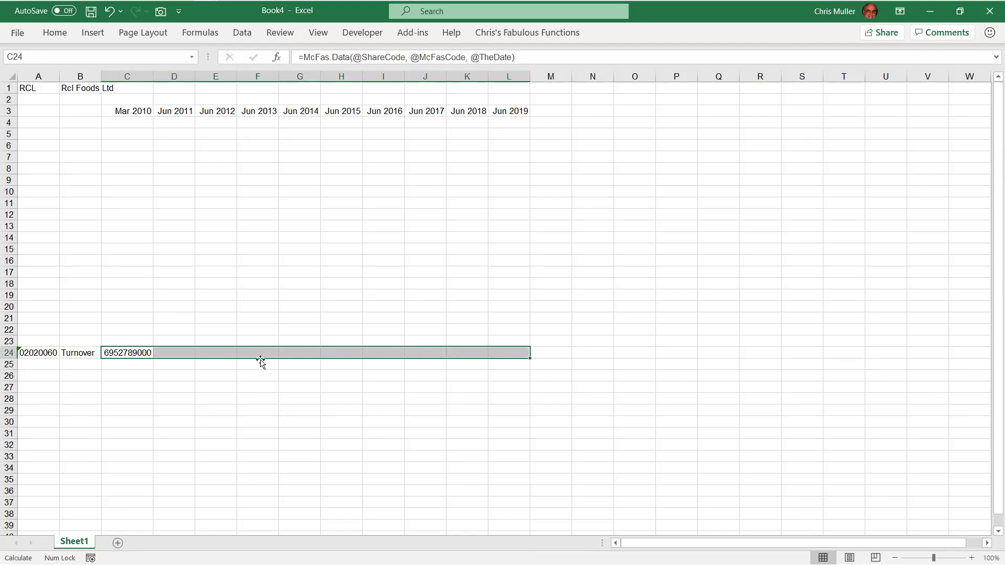
pyautogui.hotkey('ctrl', 'r')
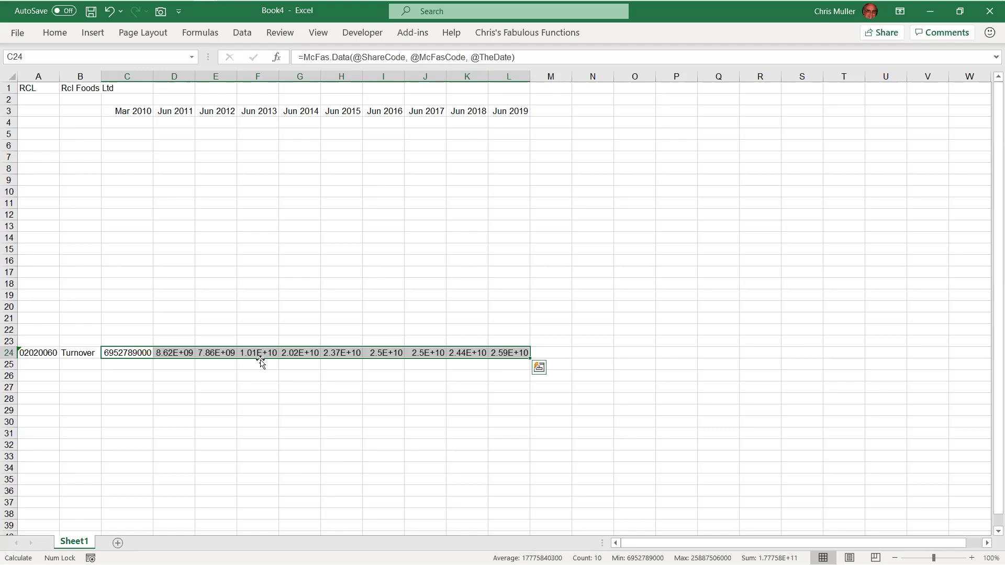
# Step: Apply Comma format to the Turnover values C24:L24 and open the Format Cells dialog
pyautogui.press('Left')
pyautogui.press('Left')
pyautogui.press('Right')
pyautogui.press('Right')
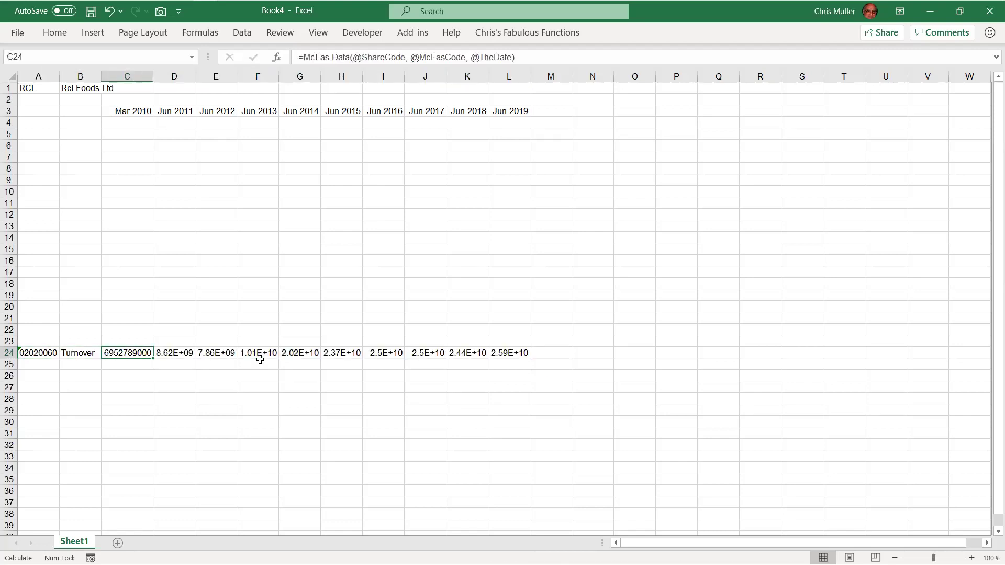
pyautogui.hotkey('ctrl', 'shift', 'Right')
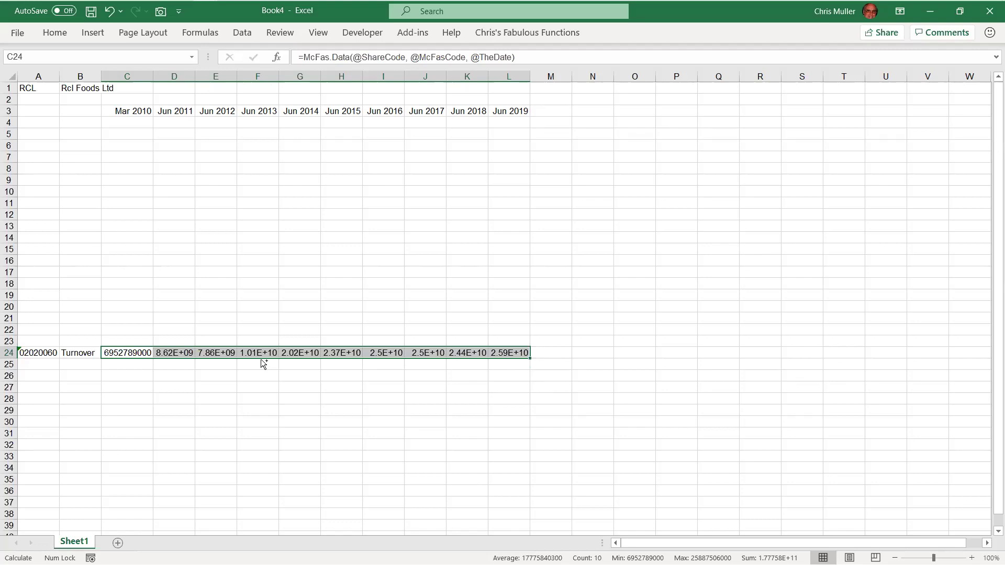
pyautogui.hotkey('ctrl', 'shift', '1')
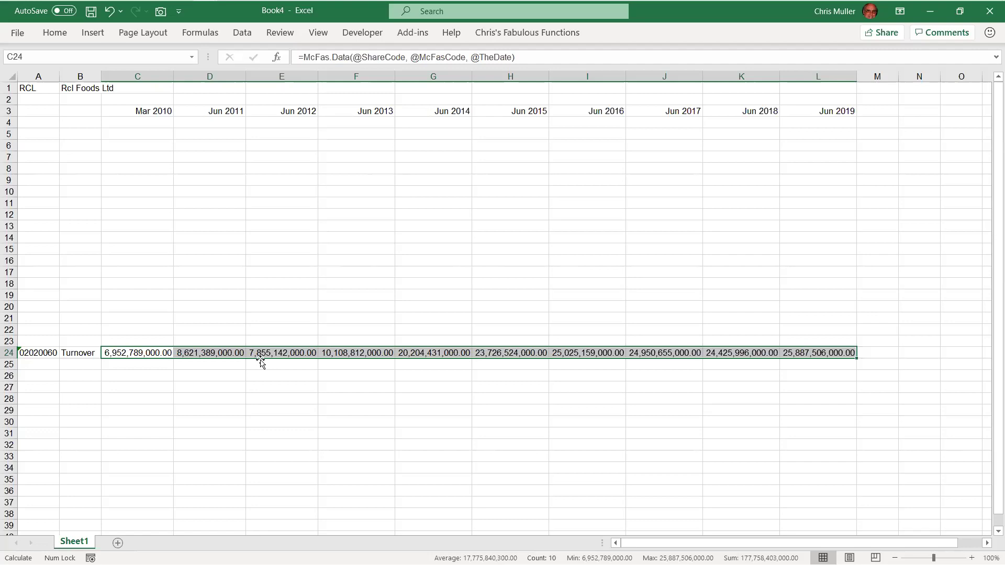
pyautogui.press('Up')
pyautogui.press('Down')
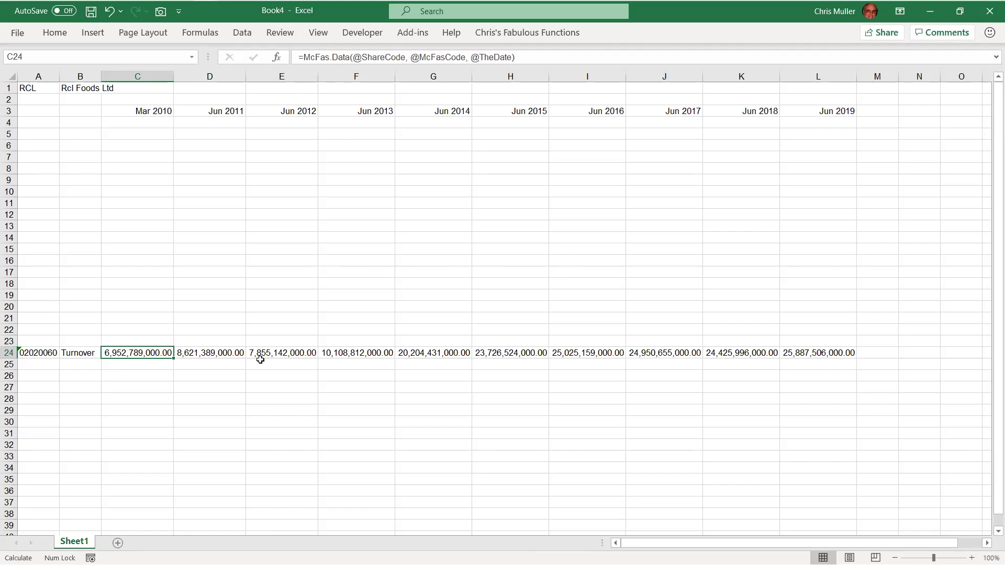
pyautogui.hotkey('ctrl', '1')
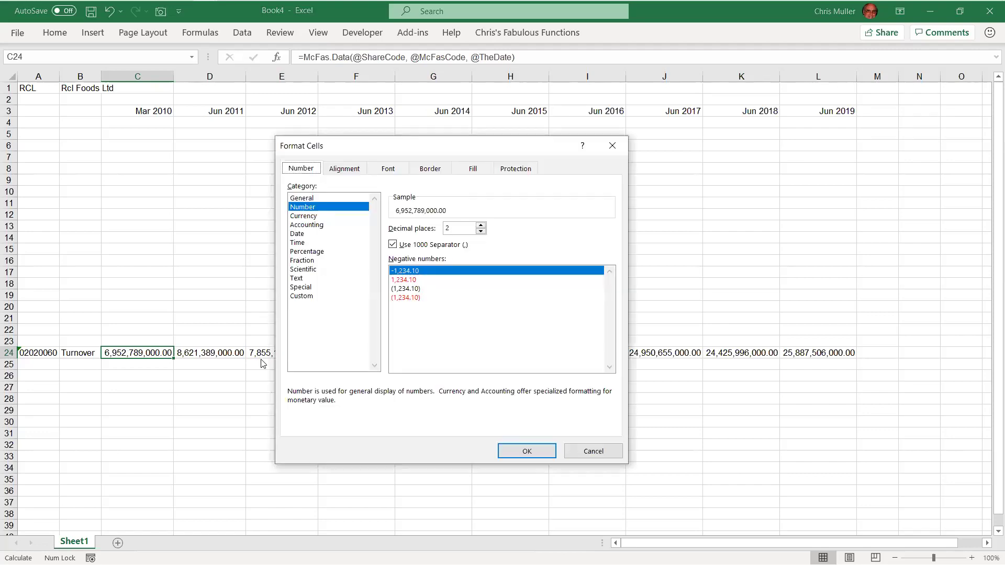
# Step: Change the custom format code from #,##0.00 to #,##0, so the sample shows 6,952,789
pyautogui.press('Tab')
pyautogui.press('End')
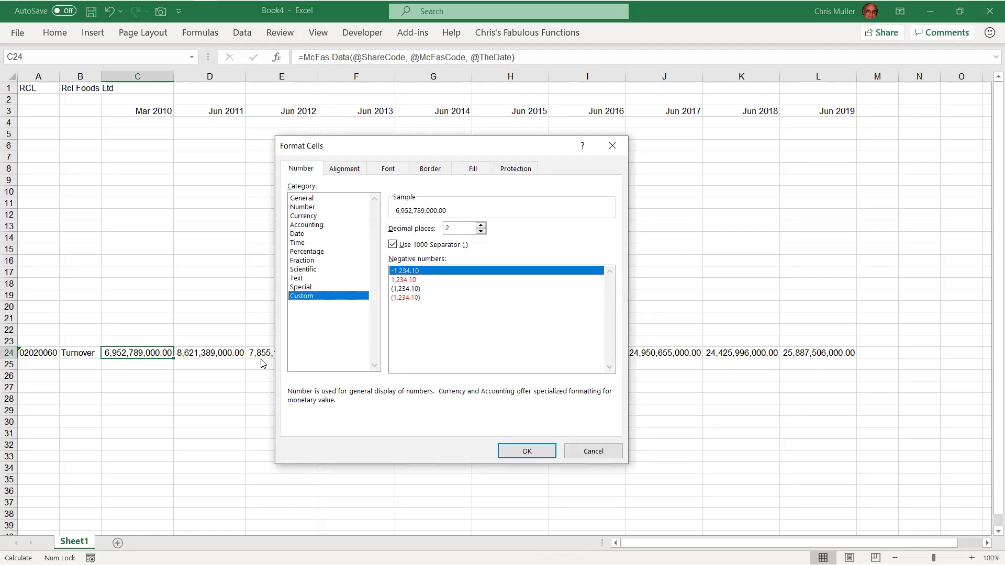
pyautogui.press('Tab')
pyautogui.press('End')
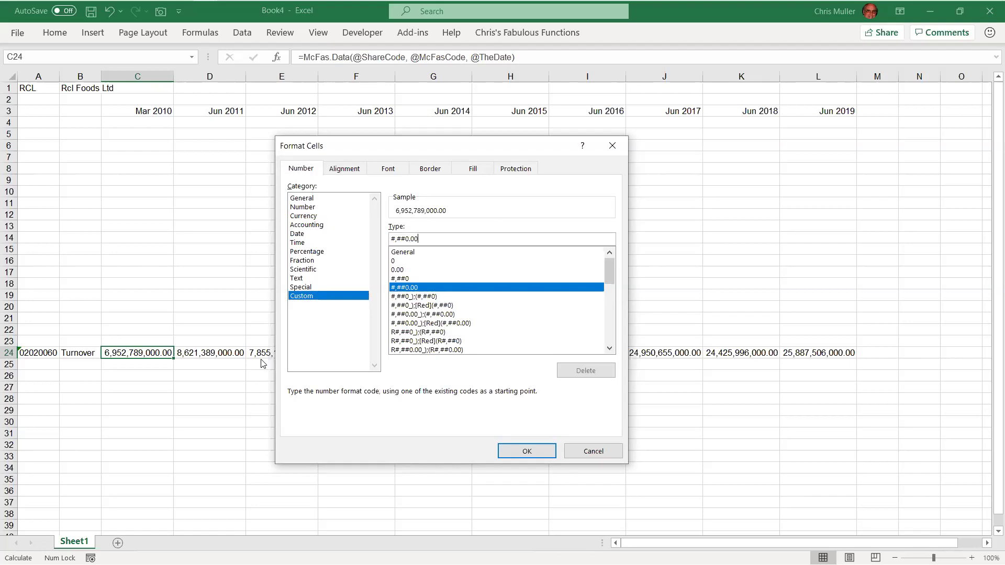
pyautogui.hotkey('shift', 'Right')
pyautogui.hotkey('shift', 'Right')
pyautogui.hotkey('shift', 'Right')
pyautogui.hotkey('shift', 'Right')
pyautogui.hotkey('shift', 'Right')
pyautogui.hotkey('shift', 'Right')
pyautogui.hotkey('shift', 'Right')
pyautogui.hotkey('shift', 'Right')
pyautogui.press('End')
pyautogui.hotkey('shift', 'Left')
pyautogui.hotkey('shift', 'Left')
pyautogui.hotkey('shift', 'Left')
pyautogui.hotkey('shift', 'Left')
pyautogui.press('Delete')
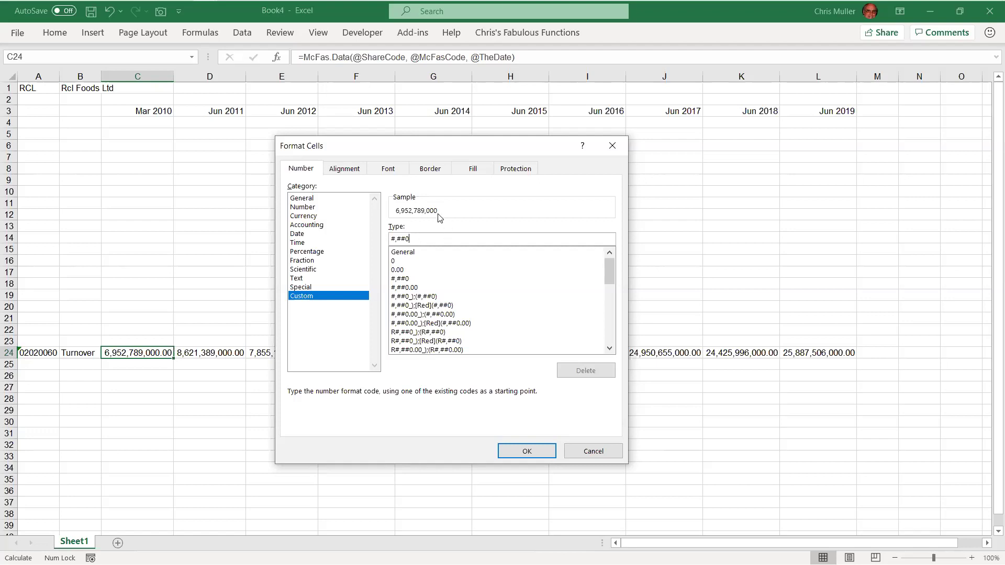
pyautogui.write(',,,')
pyautogui.press('BackSpace')
pyautogui.press('BackSpace')
# Step: Apply the thousands format across Turnover row C24:L24 and autofit columns C to L
pyautogui.click(525, 451)
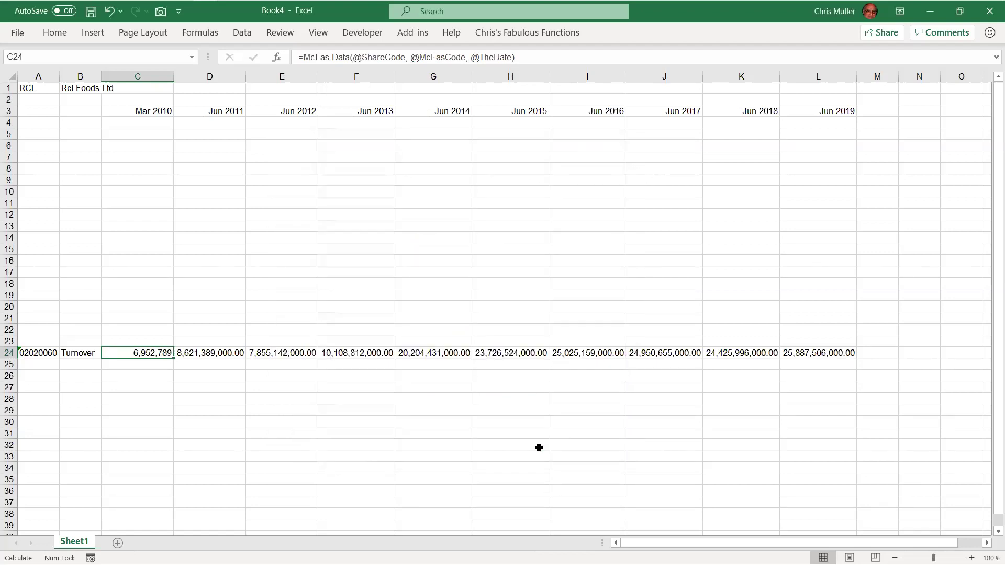
pyautogui.hotkey('ctrl', 'shift', 'Right')
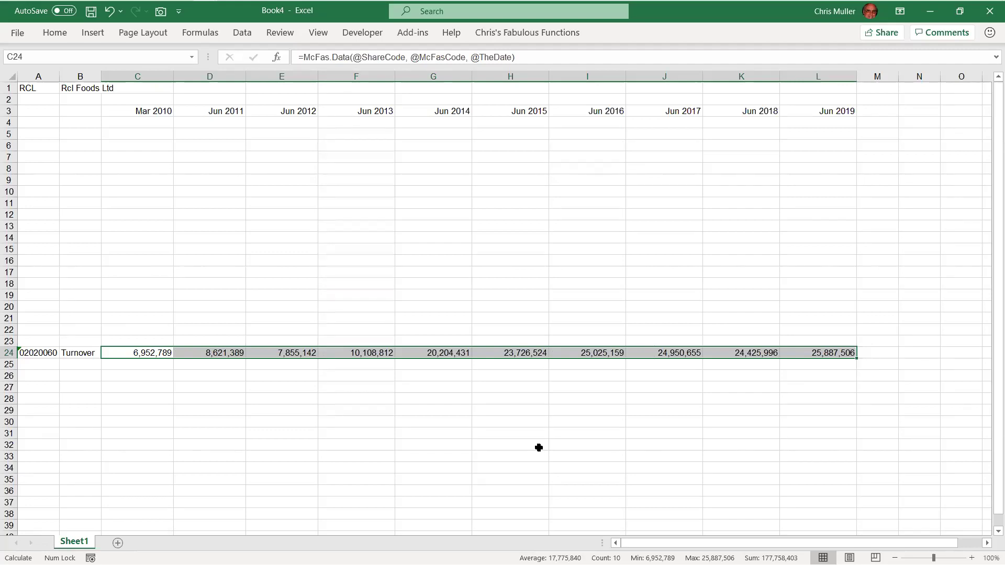
pyautogui.hotkey('ctrl', 'space')
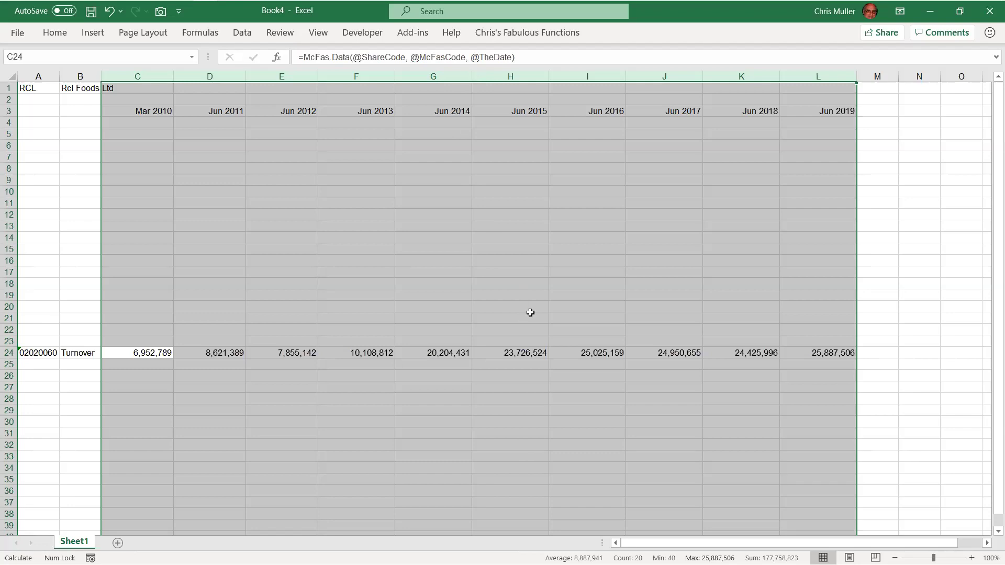
pyautogui.hotkey('alt', 'x')
pyautogui.press('Escape')
pyautogui.press('Escape')
pyautogui.press('alt')
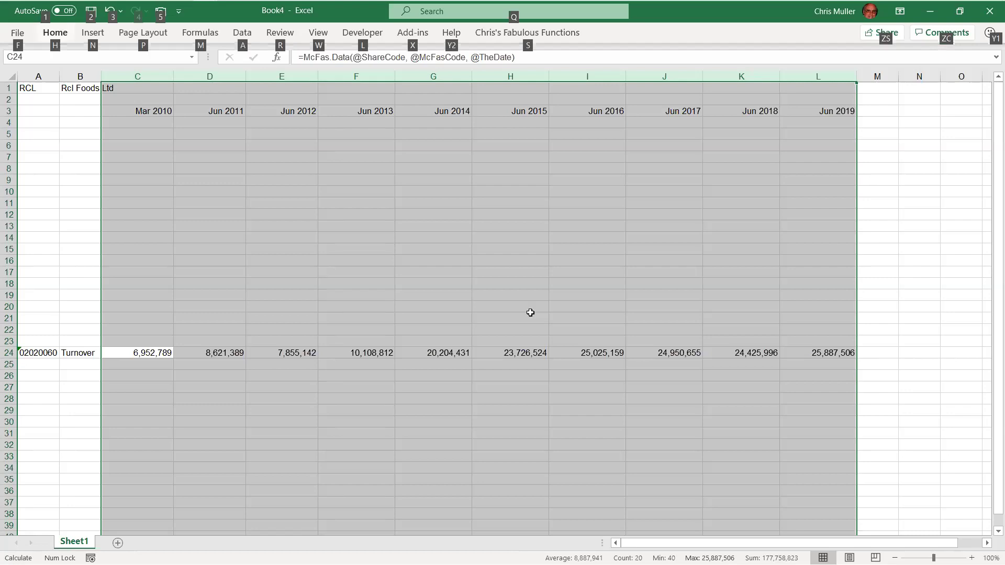
pyautogui.press('h')
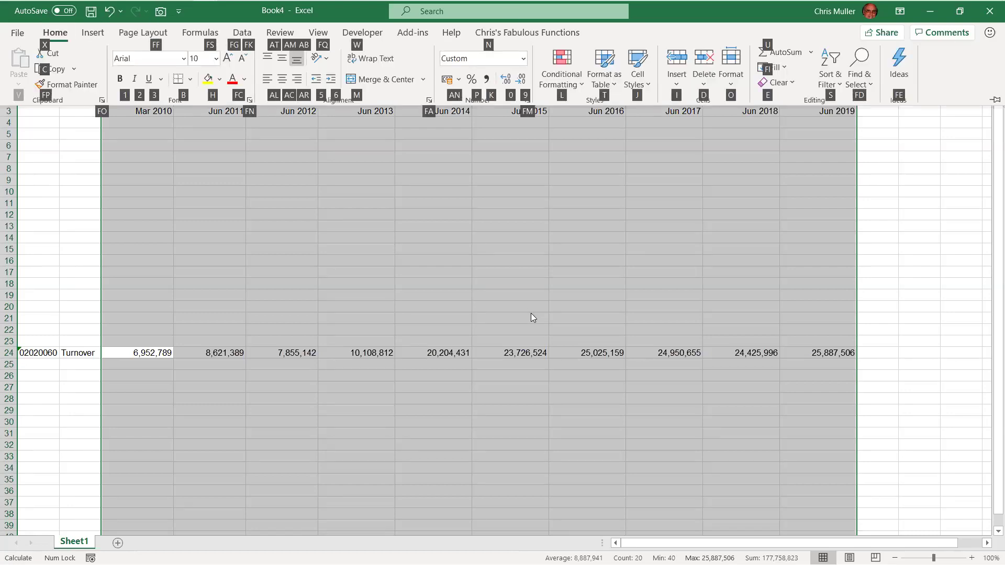
pyautogui.press('o')
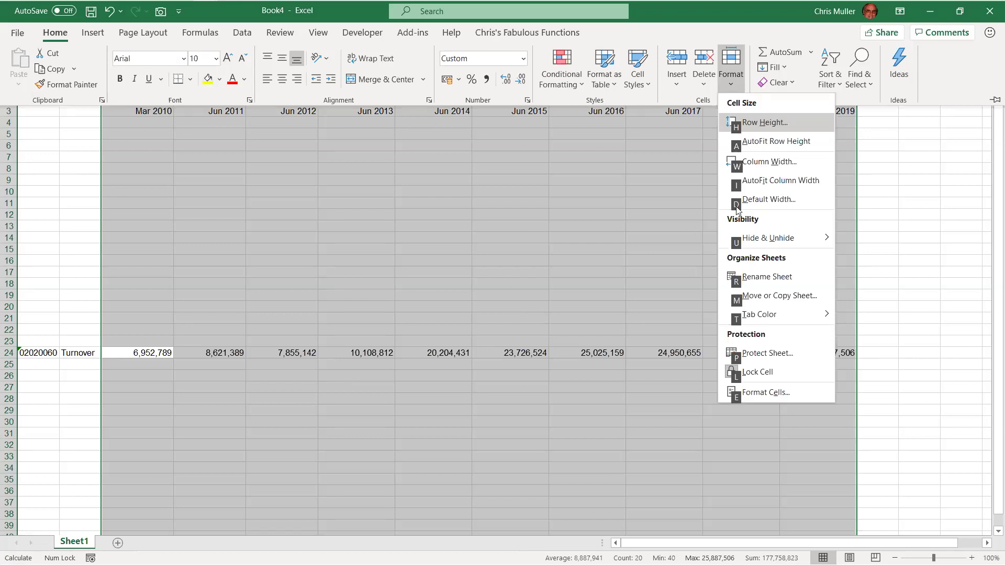
pyautogui.click(746, 183)
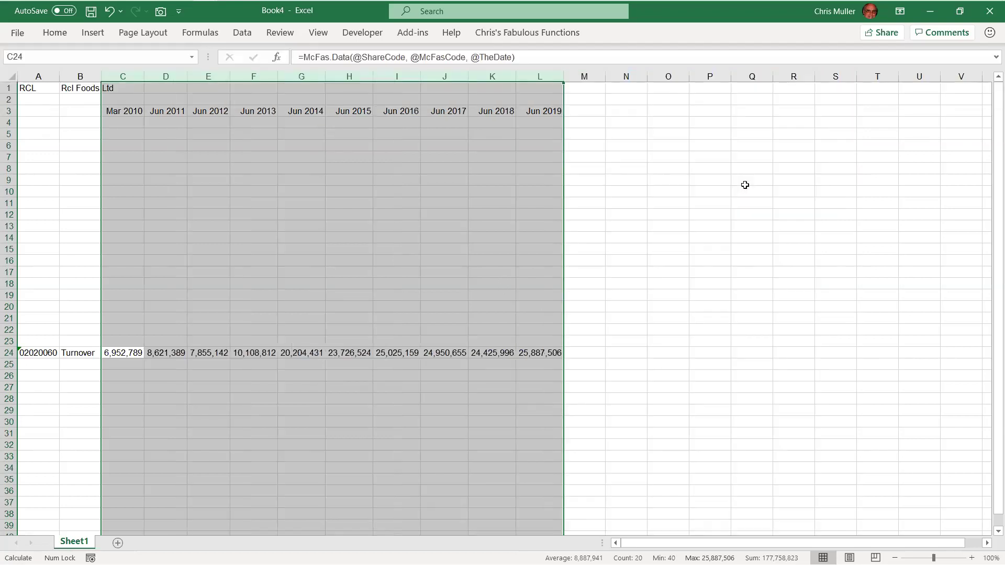
pyautogui.press('Left')
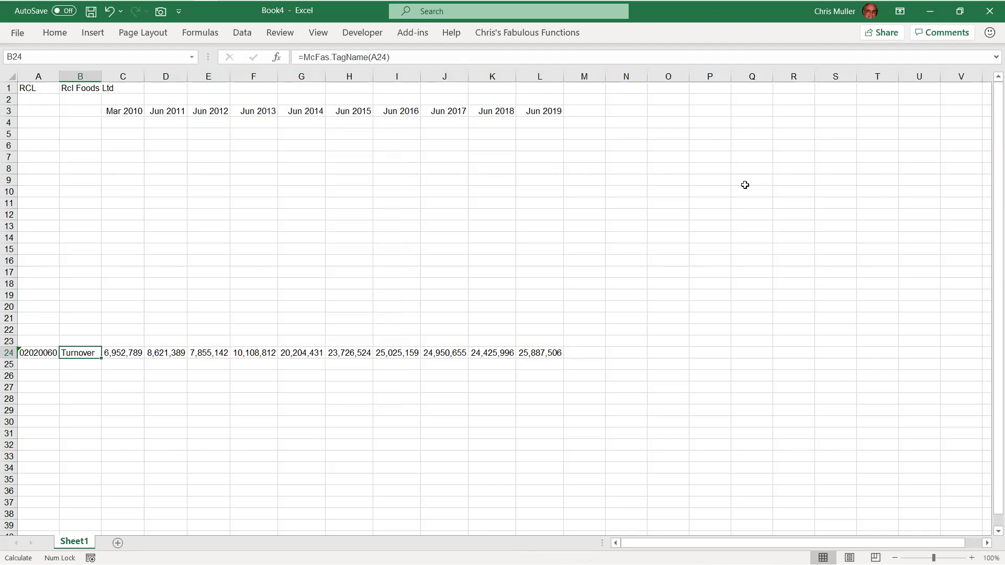
pyautogui.press('Right')
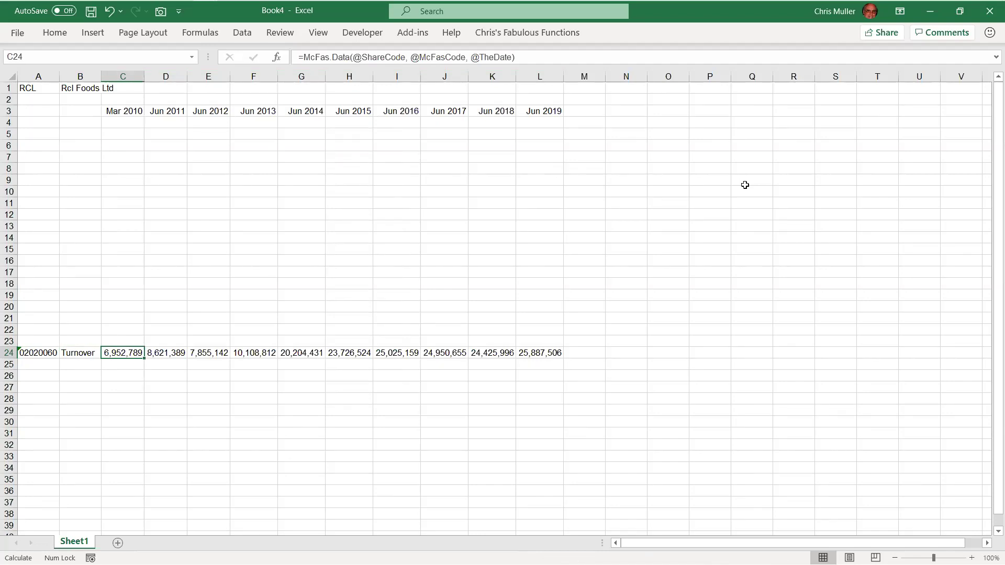
# Step: Check the Turnover code in A24, then switch to the Rainbow Chickens DCF Valuation PDF
pyautogui.press('Left')
pyautogui.press('Left')
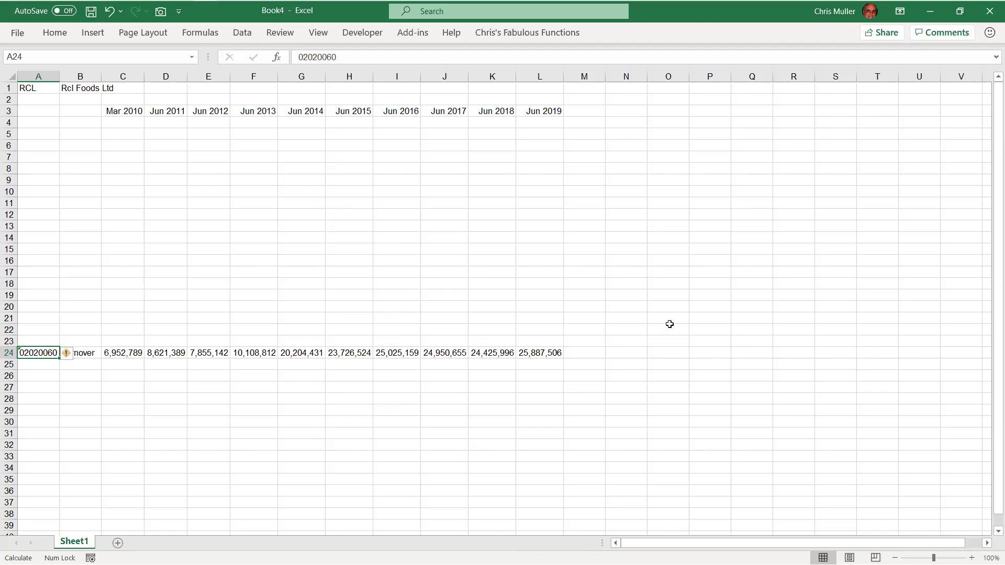
pyautogui.press('Down')
pyautogui.press('Up')
pyautogui.hotkey('shift', 'Down')
pyautogui.hotkey('shift', 'Down')
pyautogui.hotkey('shift', 'Down')
pyautogui.hotkey('shift', 'Down')
pyautogui.hotkey('shift', 'Down')
pyautogui.hotkey('shift', 'Down')
pyautogui.hotkey('shift', 'Down')
pyautogui.hotkey('shift', 'Down')
pyautogui.hotkey('shift', 'Down')
pyautogui.hotkey('shift', 'Down')
pyautogui.hotkey('shift', 'Down')
pyautogui.hotkey('shift', 'Down')
pyautogui.hotkey('shift', 'Down')
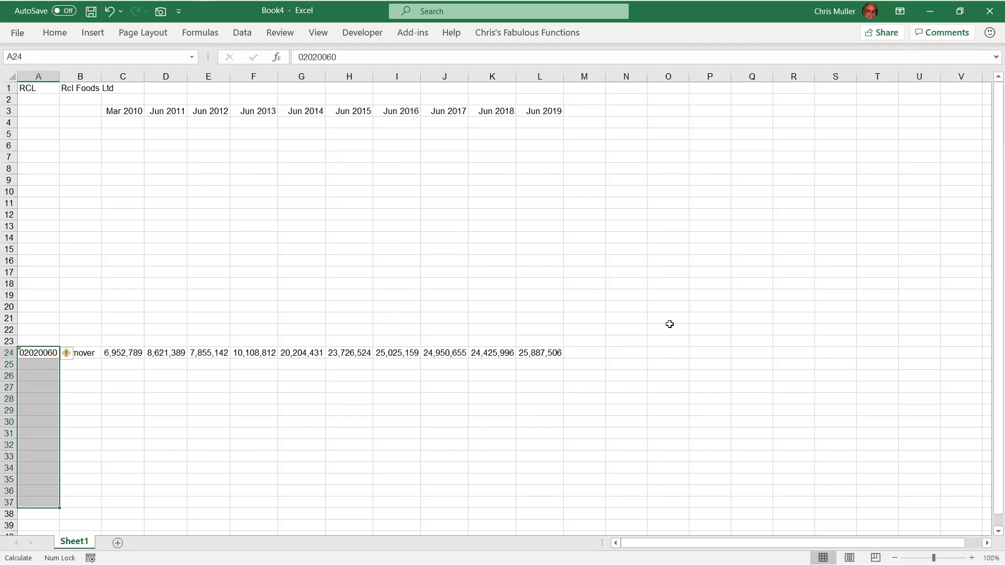
pyautogui.hotkey('shift', 'Up')
pyautogui.hotkey('shift', 'Up')
pyautogui.hotkey('shift', 'Up')
pyautogui.hotkey('shift', 'Up')
pyautogui.hotkey('shift', 'Up')
pyautogui.hotkey('shift', 'Up')
pyautogui.hotkey('shift', 'Up')
pyautogui.hotkey('shift', 'Up')
pyautogui.hotkey('shift', 'Up')
pyautogui.hotkey('shift', 'Up')
pyautogui.hotkey('shift', 'Up')
pyautogui.hotkey('shift', 'Up')
pyautogui.hotkey('shift', 'Up')
pyautogui.hotkey('alt', 'Tab')
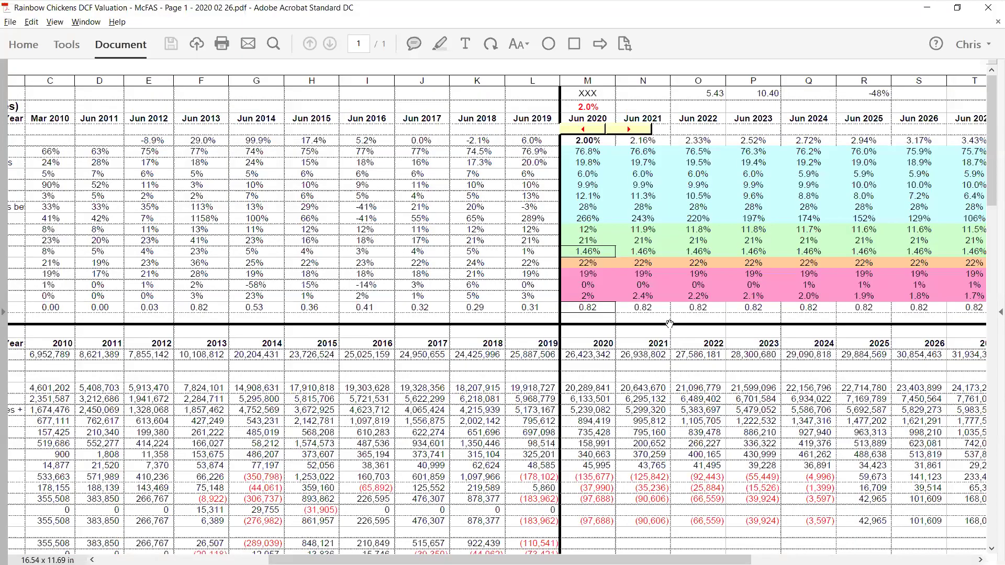
# Step: Select the column of account codes in the PDF and return to Book4 below Turnover
pyautogui.hotkey('ctrl', '0')
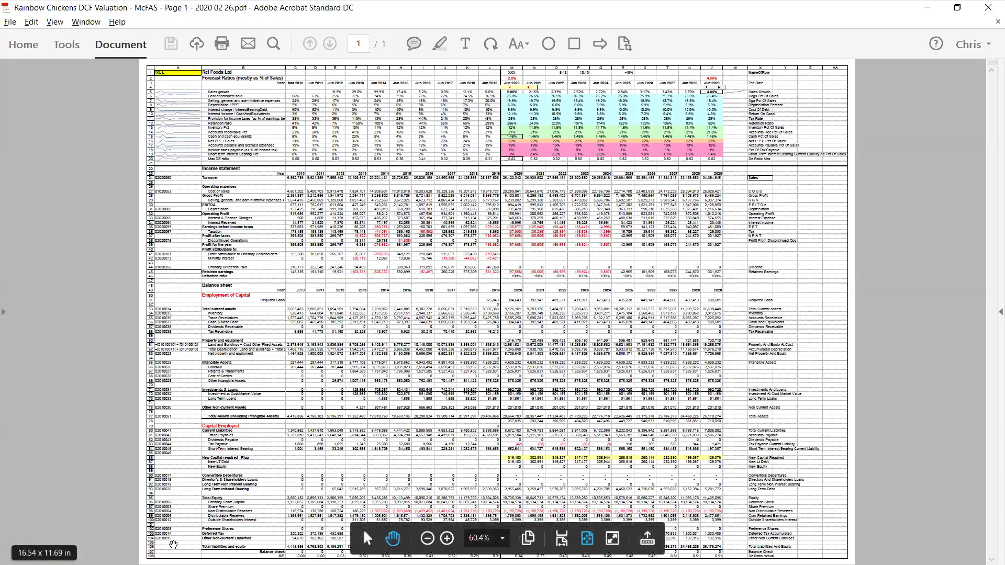
pyautogui.rightClick(198, 264)
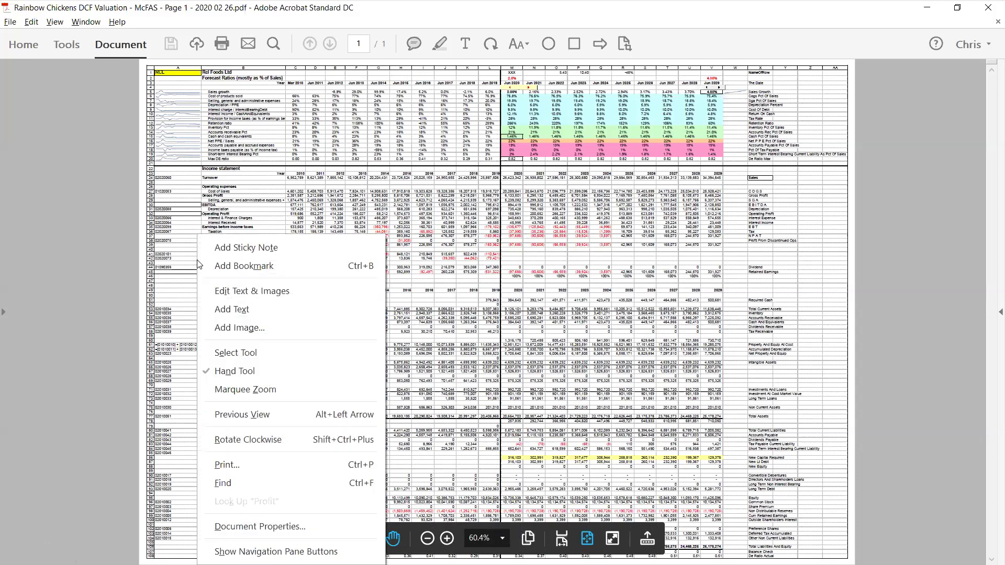
pyautogui.click(237, 354)
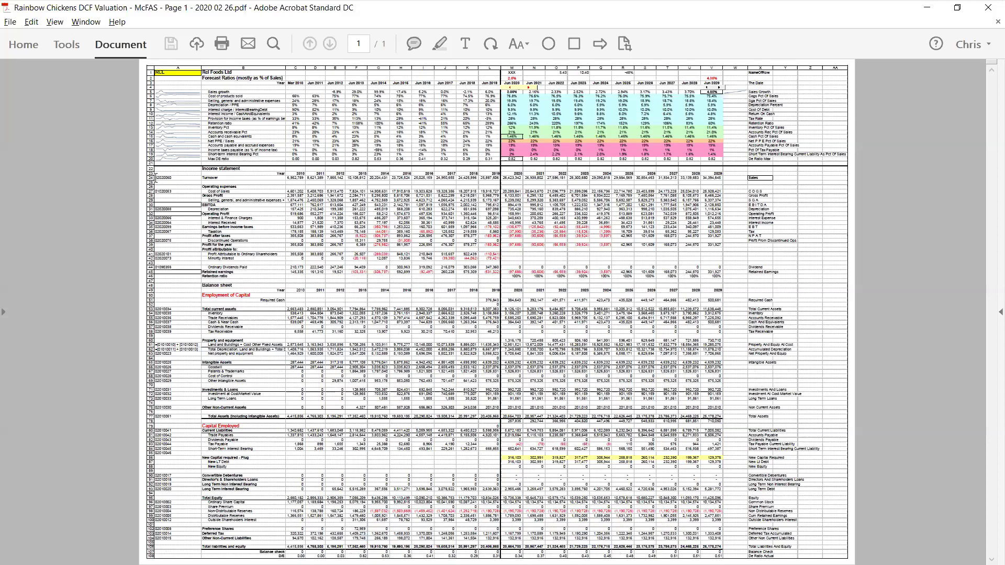
pyautogui.moveTo(156, 178); pyautogui.dragTo(188, 309)
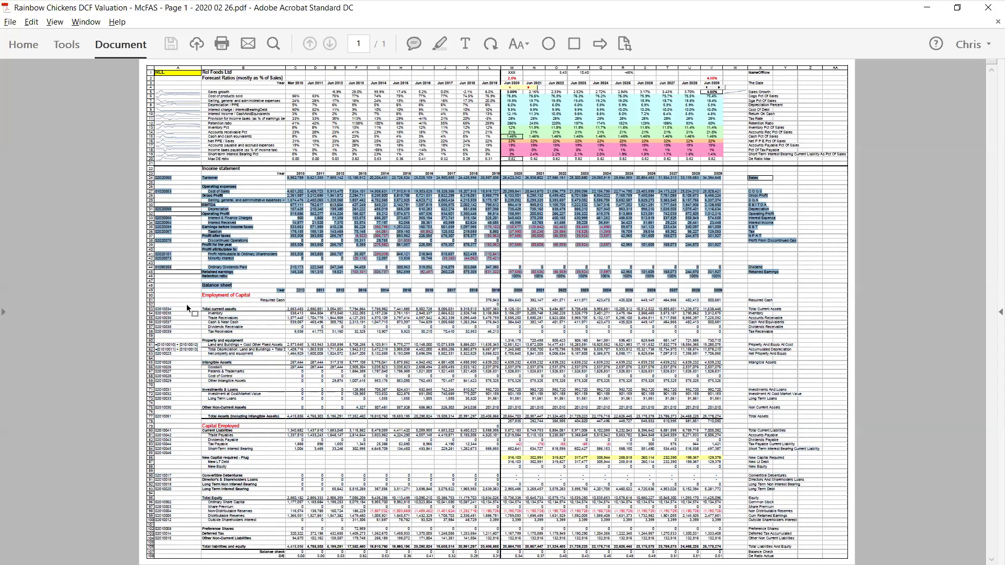
pyautogui.click(188, 308)
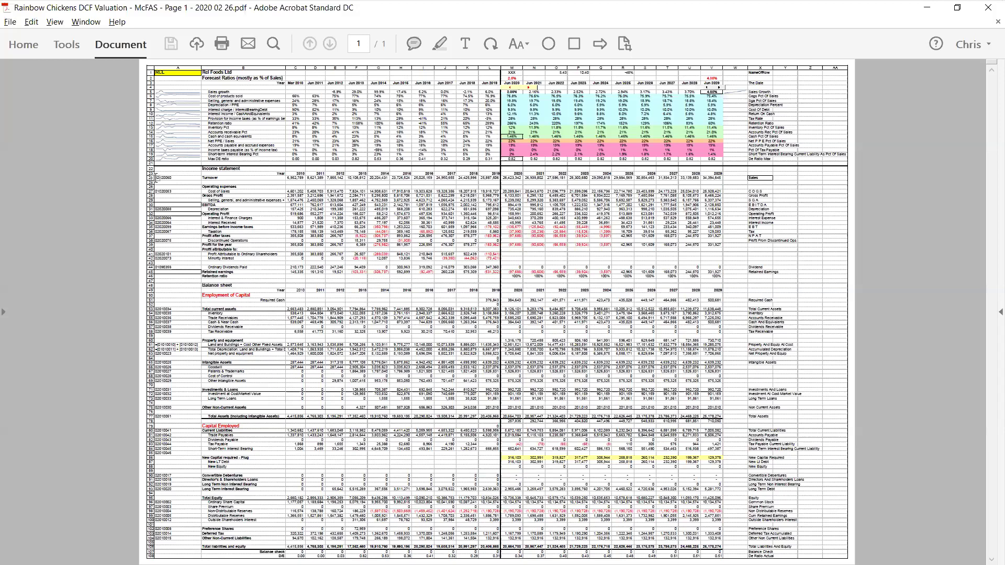
pyautogui.moveTo(155, 178); pyautogui.dragTo(199, 538)
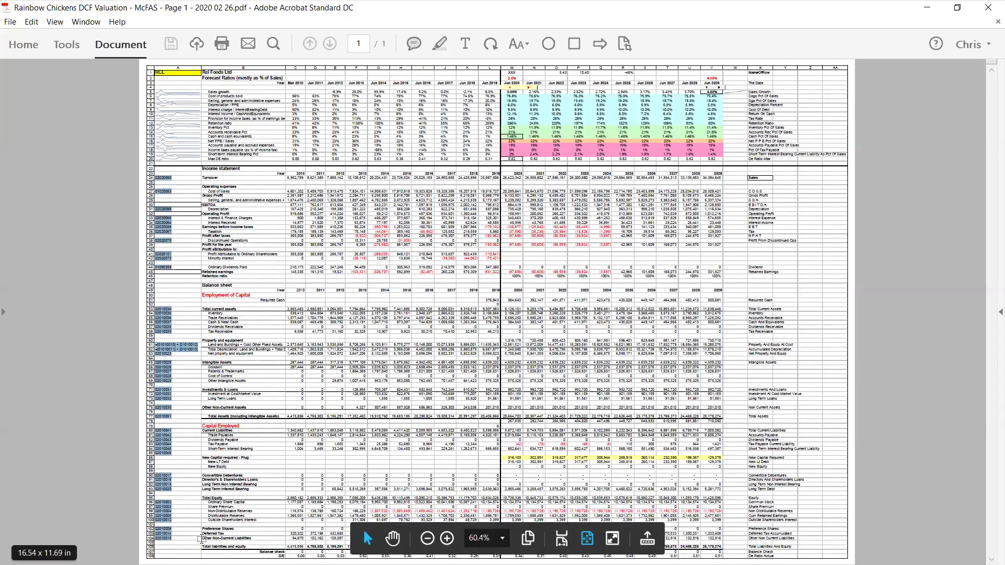
pyautogui.hotkey('alt', 'Tab')
pyautogui.press('Return')
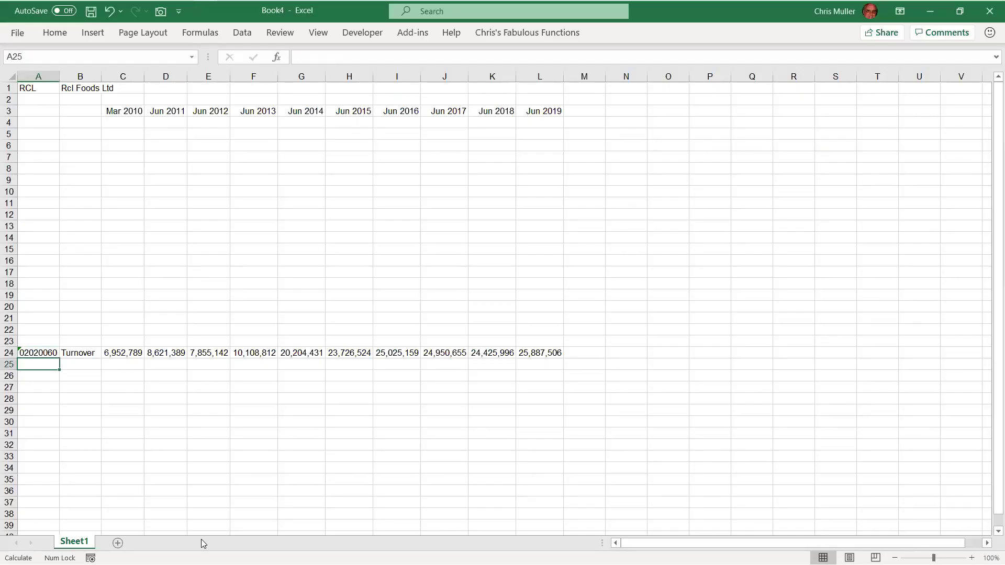
# Step: Paste the account codes from A25, delete the duplicate Turnover row, and select B24:L24
pyautogui.hotkey('ctrl', 'v')
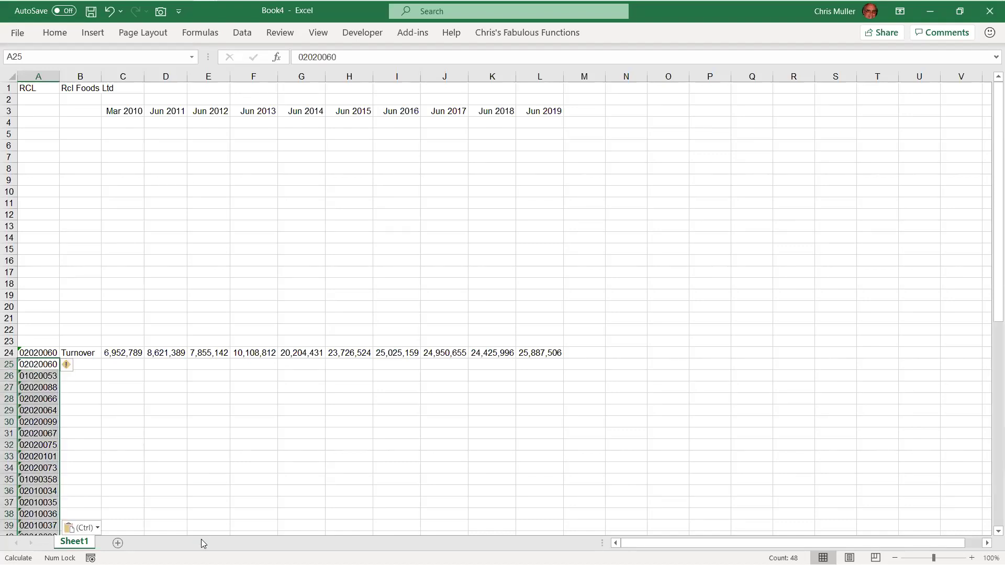
pyautogui.press('Up')
pyautogui.press('Down')
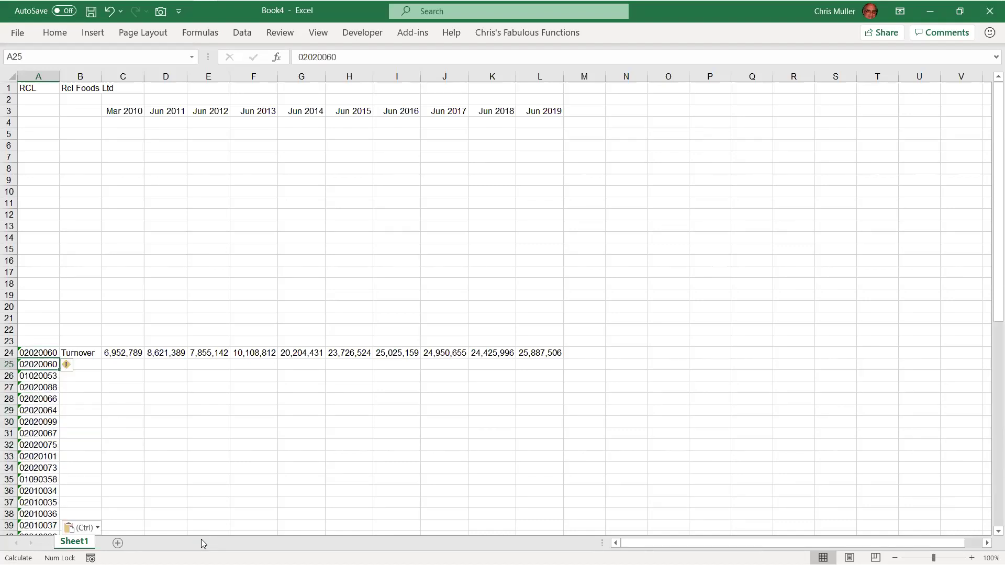
pyautogui.press('Up')
pyautogui.press('Down')
pyautogui.hotkey('shift', 'space')
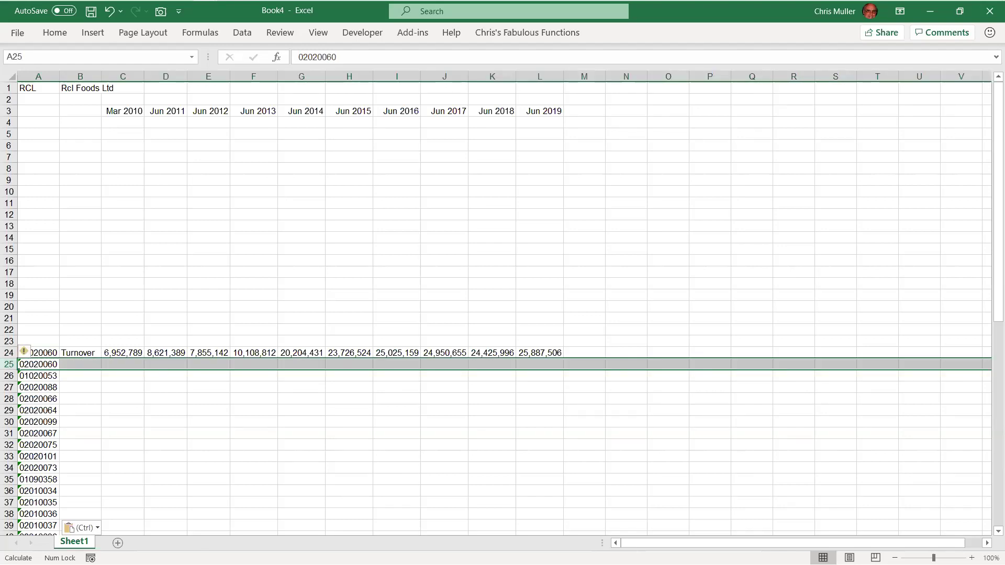
pyautogui.hotkey('ctrl', '-')
pyautogui.press('Up')
pyautogui.press('Right')
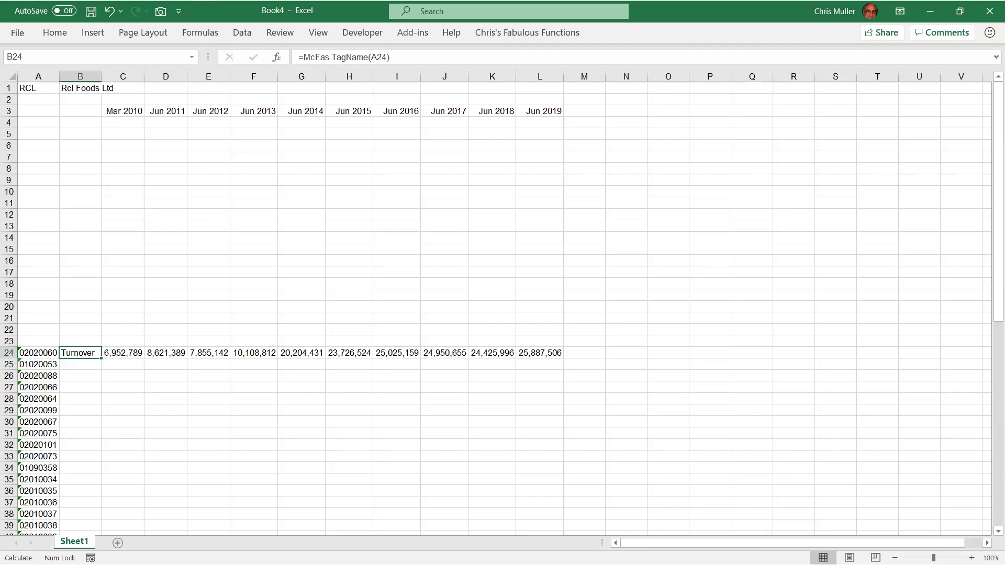
pyautogui.hotkey('ctrl', 'shift', 'Right')
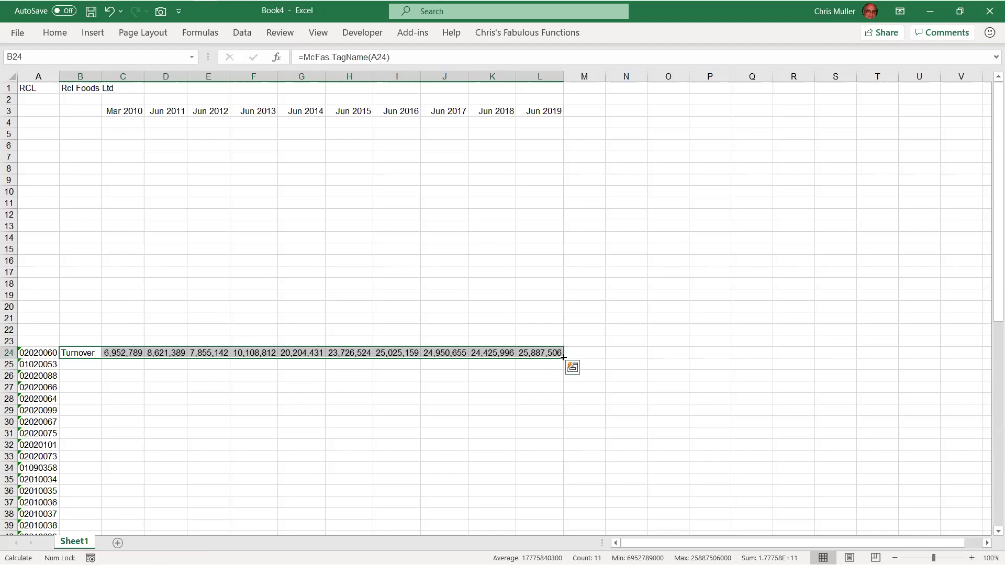
# Step: Fill the B24:L24 line-name and value formulas down to row 71
pyautogui.doubleClick(563, 357)
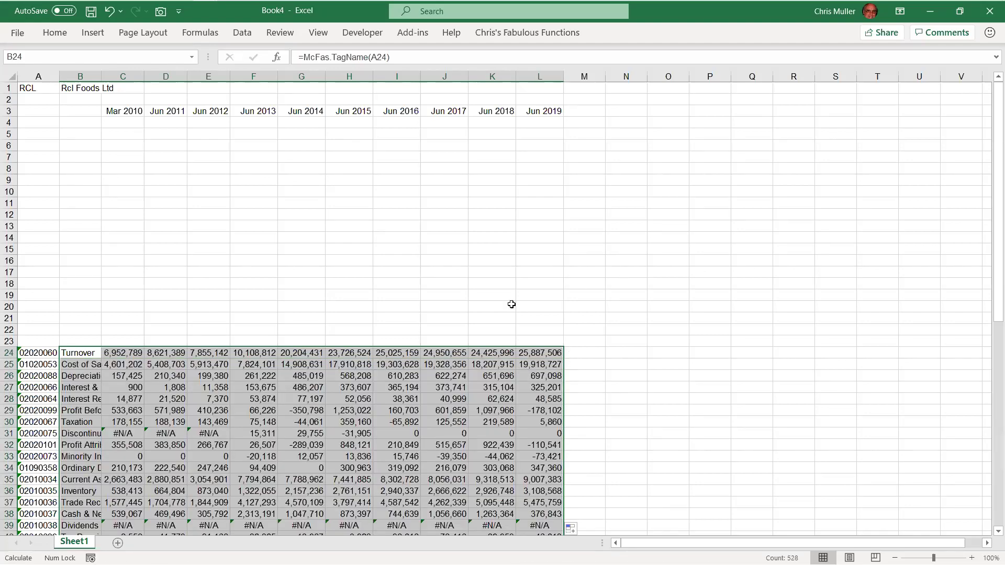
pyautogui.scroll(-4, 412, 314)
pyautogui.scroll(-7, 412, 315)
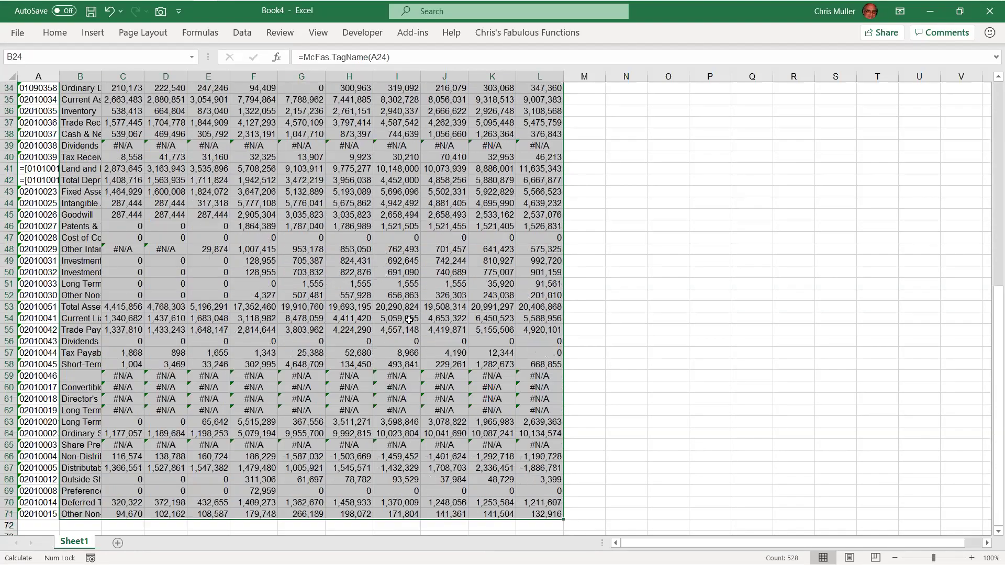
pyautogui.scroll(-2, 335, 326)
pyautogui.scroll(13, 334, 326)
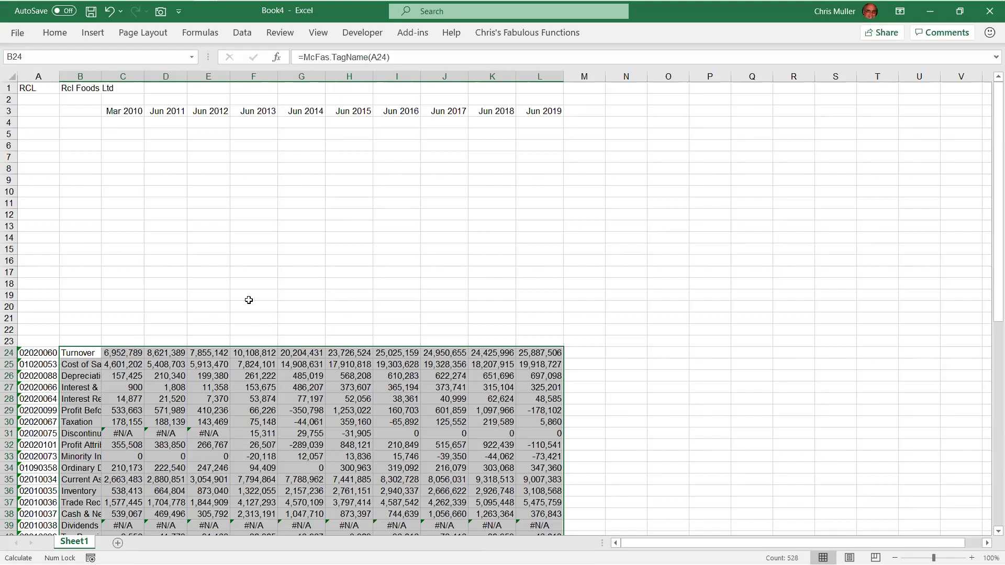
# Step: AutoFit column B, then narrow it to about 31.44 characters
pyautogui.press('alt')
pyautogui.press('h')
pyautogui.press('o')
pyautogui.press('i')
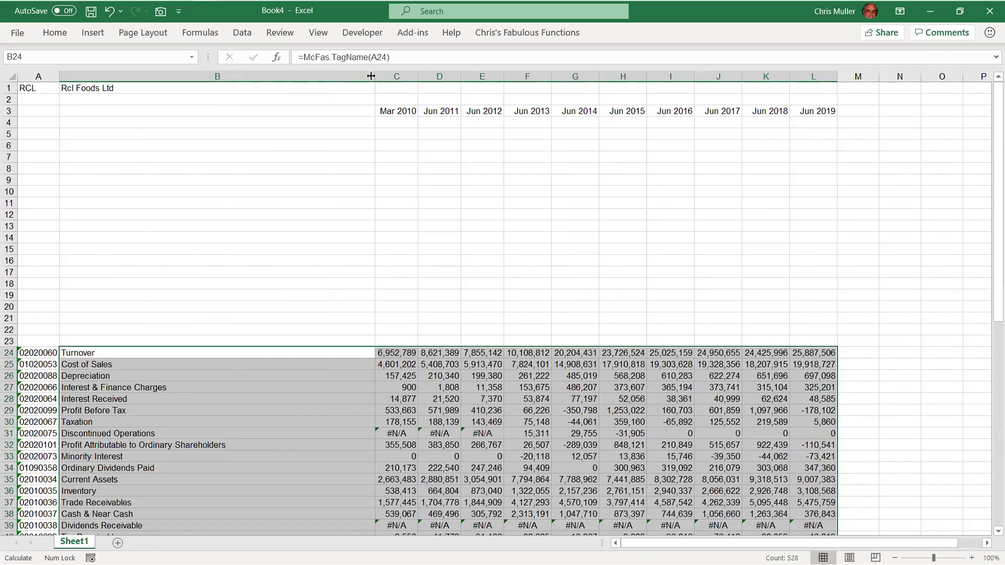
pyautogui.moveTo(371, 76); pyautogui.dragTo(211, 89)
pyautogui.click(247, 238)
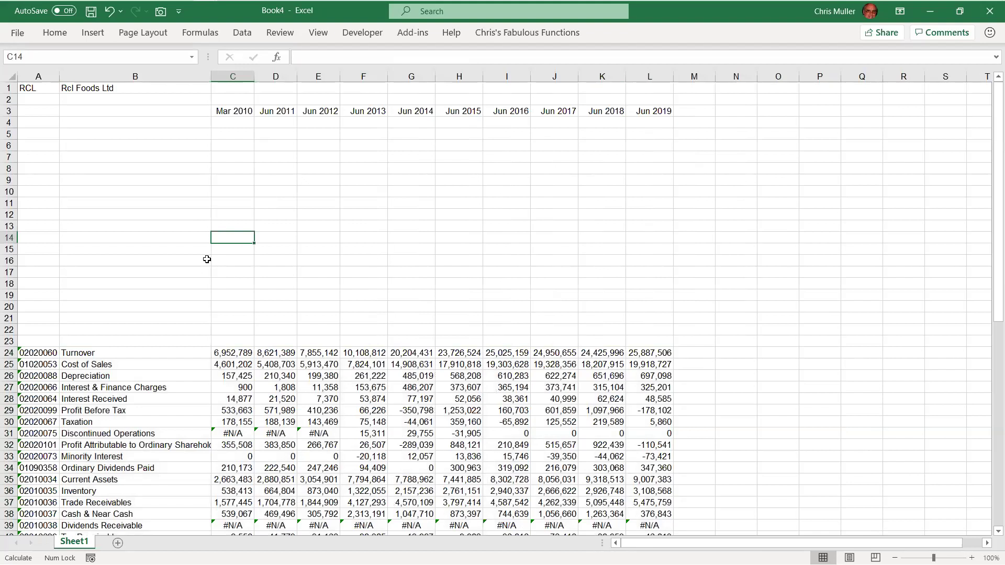
# Step: Review the #N/A values such as Dividends Receivable, then edit the Mar 2010 Turnover formula
pyautogui.hotkey('ctrl', 'Down')
pyautogui.press('Down')
pyautogui.press('Down')
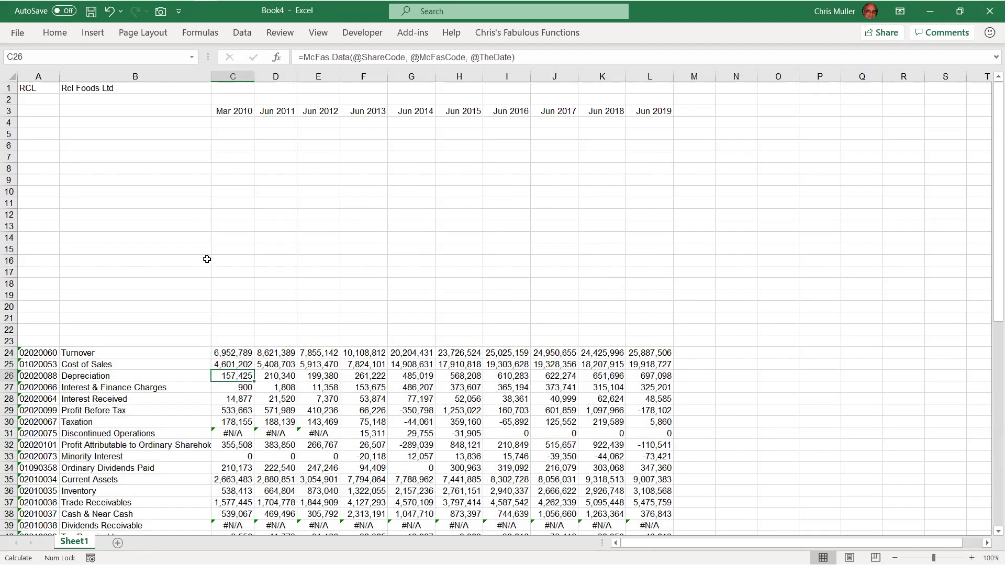
pyautogui.press('Down')
pyautogui.press('Down')
pyautogui.press('Down')
pyautogui.press('Down')
pyautogui.press('Down')
pyautogui.press('Down')
pyautogui.press('Down')
pyautogui.press('Down')
pyautogui.press('Down')
pyautogui.press('Down')
pyautogui.press('Down')
pyautogui.press('Down')
pyautogui.press('Down')
pyautogui.press('Down')
pyautogui.press('Down')
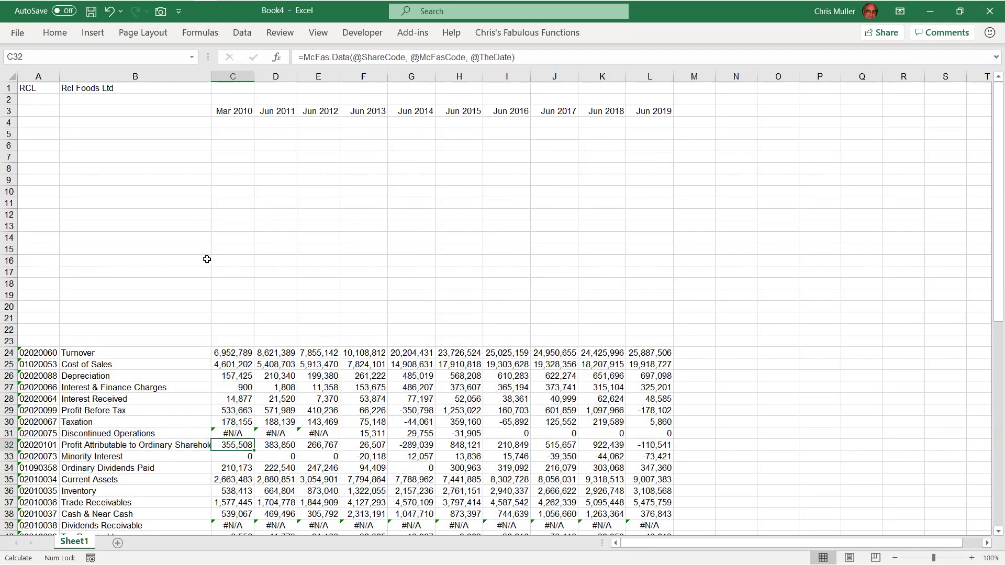
pyautogui.press('Up')
pyautogui.press('Up')
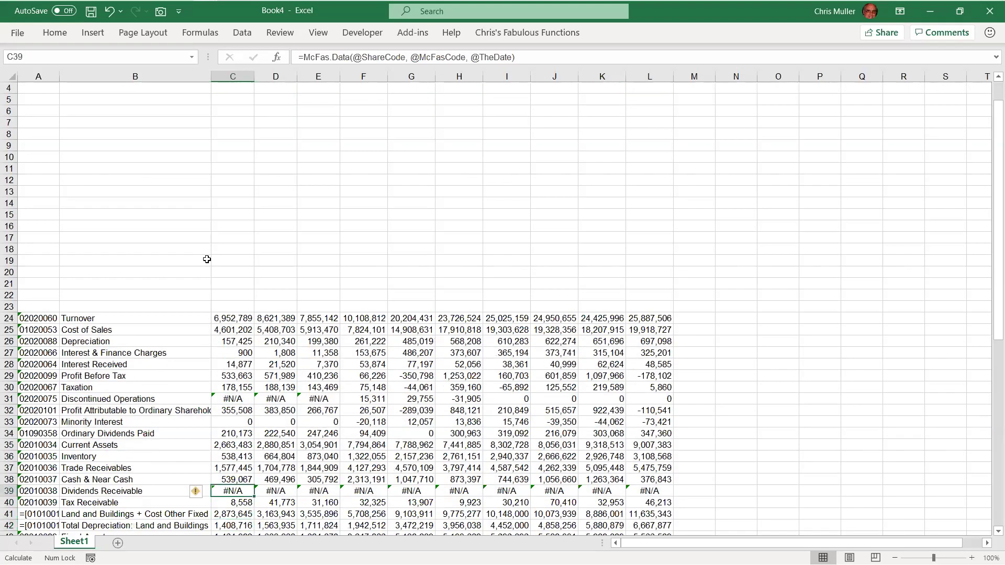
pyautogui.hotkey('shift', 'Right')
pyautogui.hotkey('shift', 'Right')
pyautogui.hotkey('shift', 'Right')
pyautogui.hotkey('shift', 'Right')
pyautogui.hotkey('shift', 'Right')
pyautogui.hotkey('shift', 'Right')
pyautogui.hotkey('shift', 'Right')
pyautogui.press('Left')
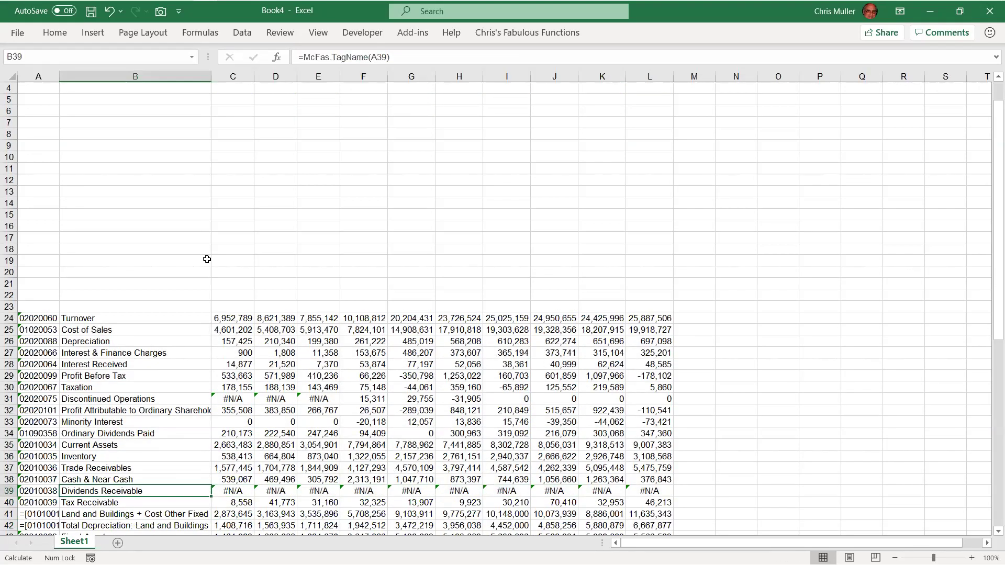
pyautogui.press('Right')
pyautogui.hotkey('ctrl', 'Up')
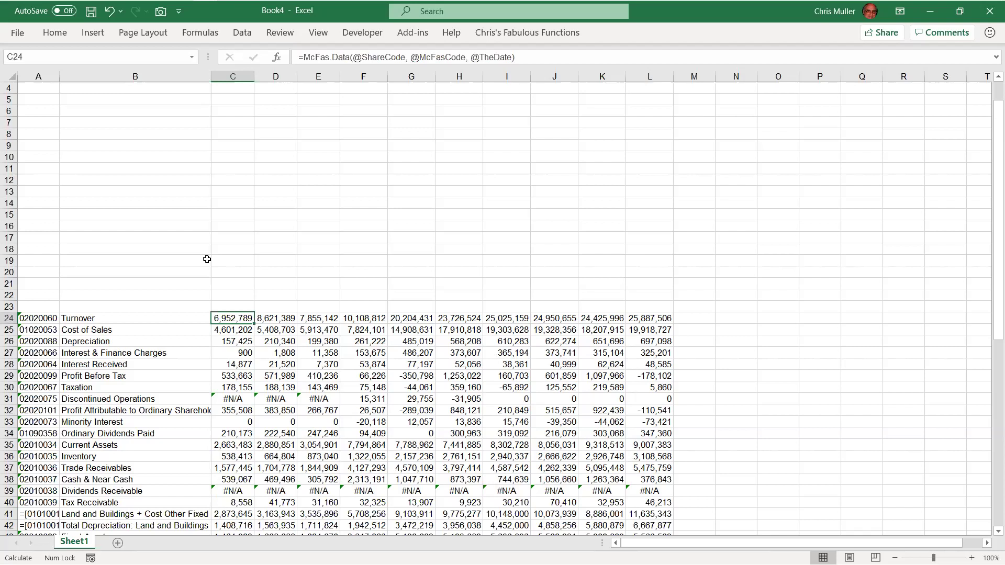
pyautogui.press('F2')
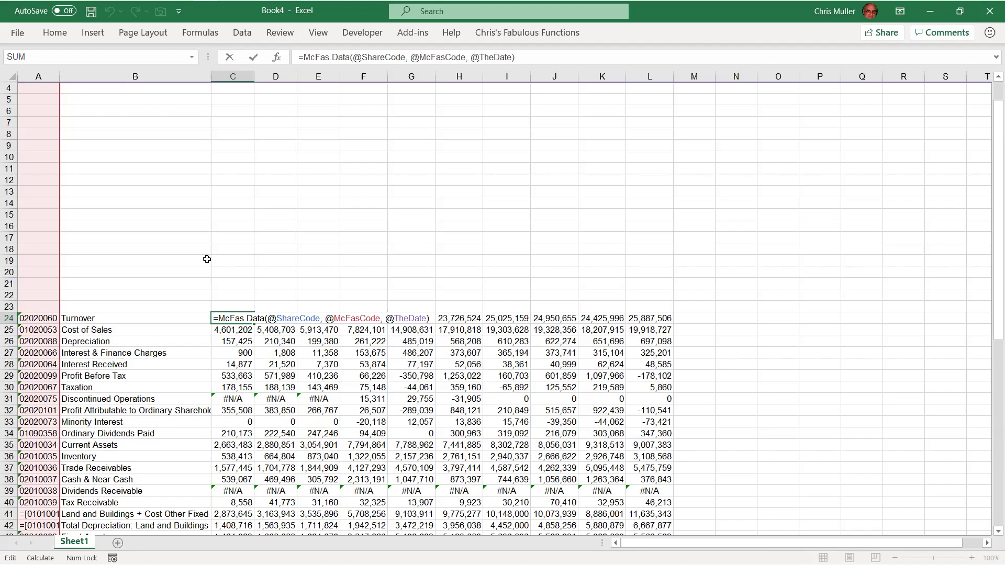
# Step: Wrap the McFas.Data formula in IFERROR(..., 0) and fill it through C24:L71
pyautogui.write('ife')
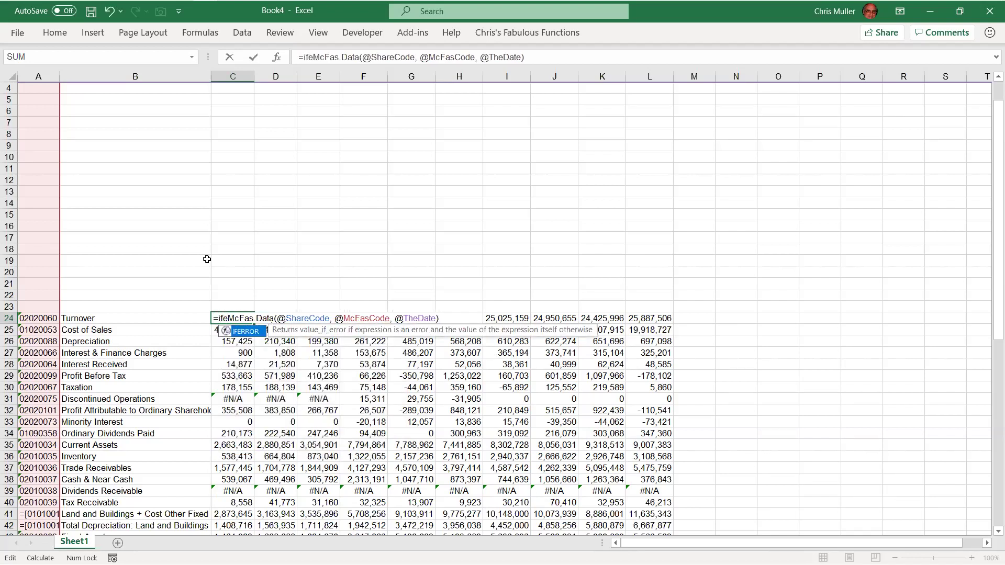
pyautogui.press('Tab')
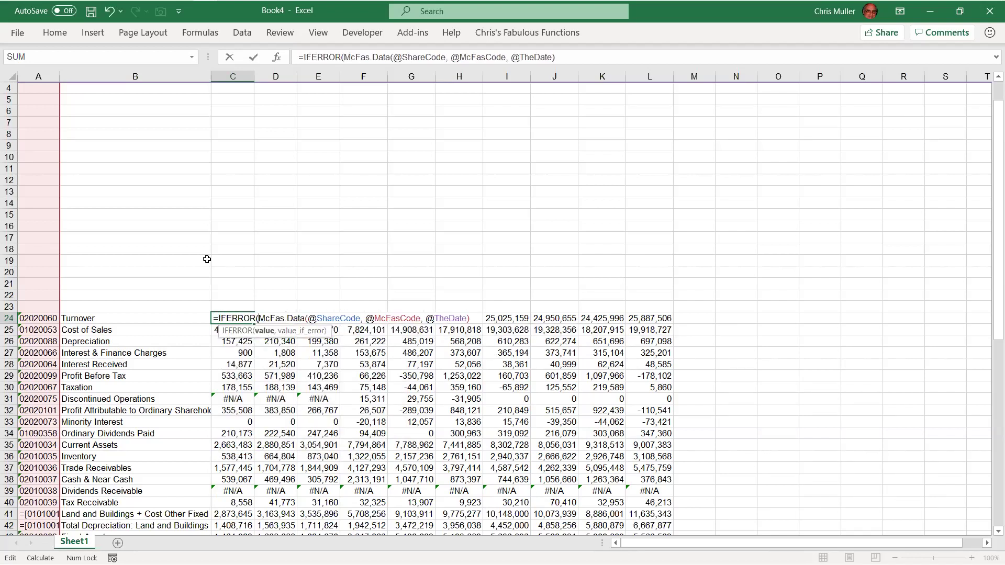
pyautogui.write(', 0)')
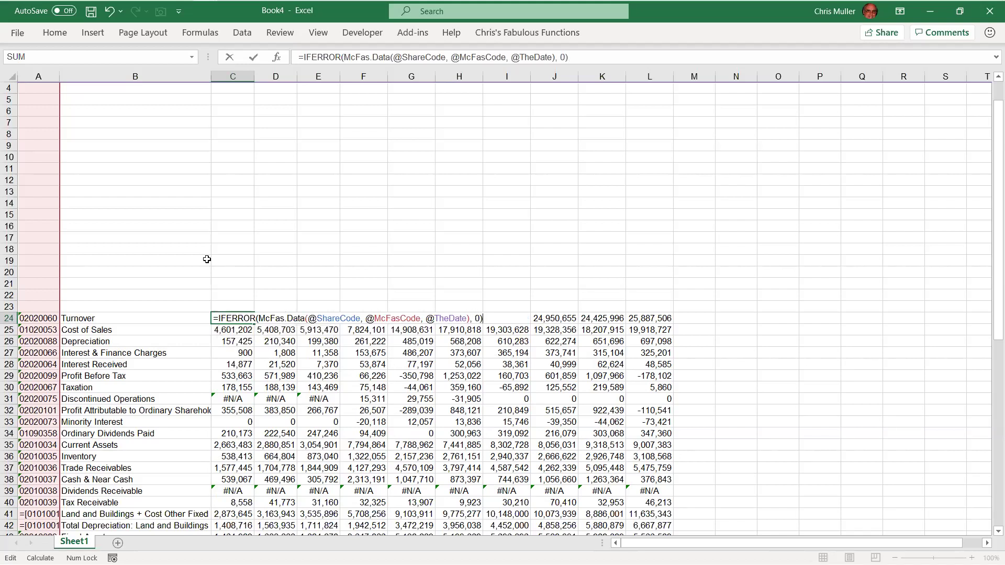
pyautogui.hotkey('ctrl', 'Return')
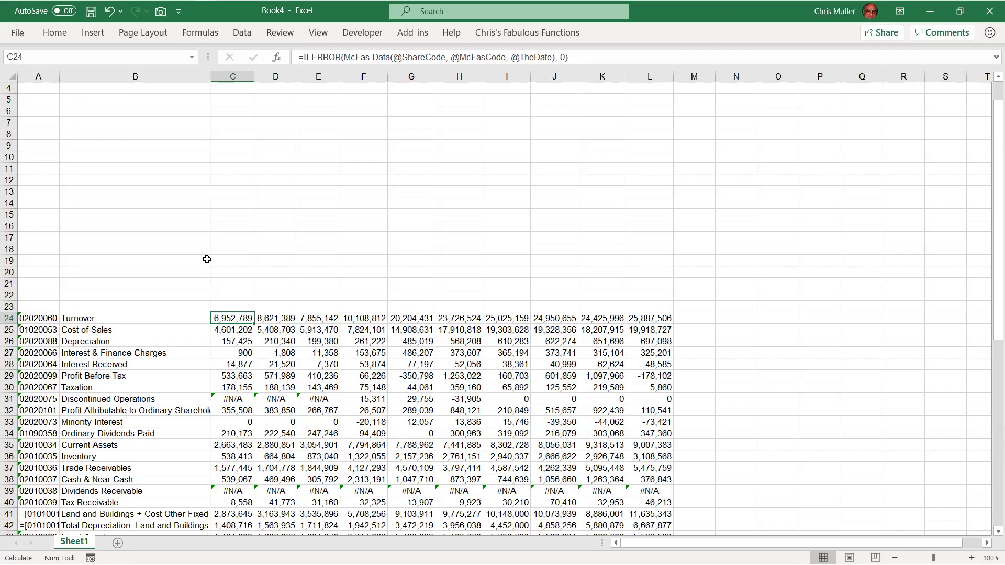
pyautogui.hotkey('ctrl', 'shift', 'Right')
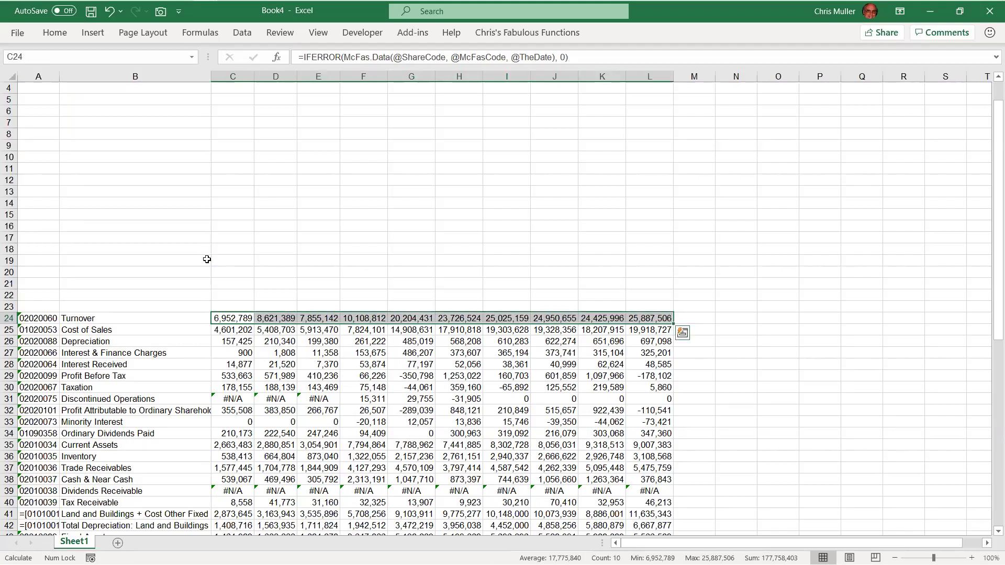
pyautogui.hotkey('ctrl', 'shift', 'Down')
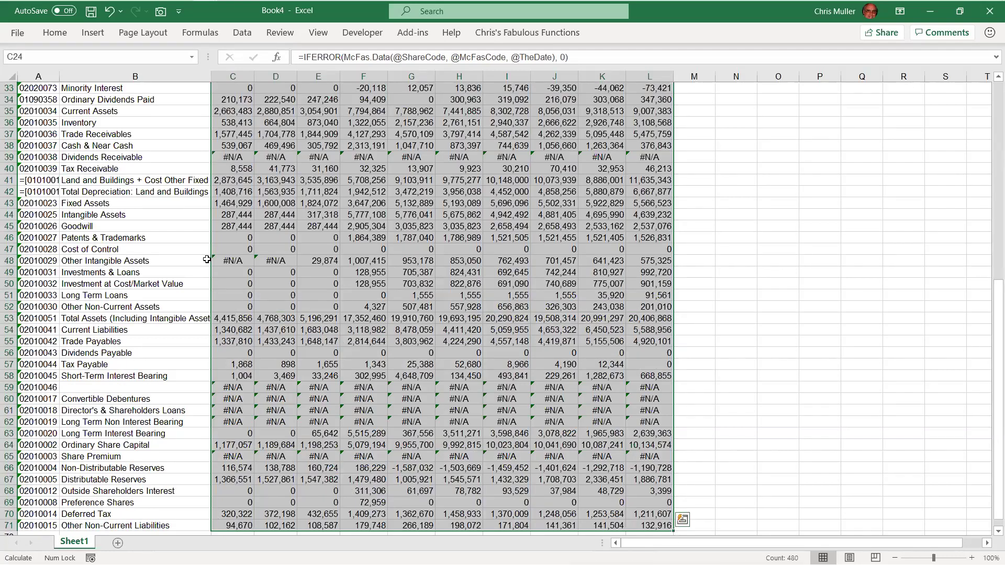
pyautogui.hotkey('ctrl', 'd')
# Step: Confirm rows like Dividends Receivable now show 0 instead of #N/A, then view the valuation PDF
pyautogui.hotkey('ctrl', 'Up')
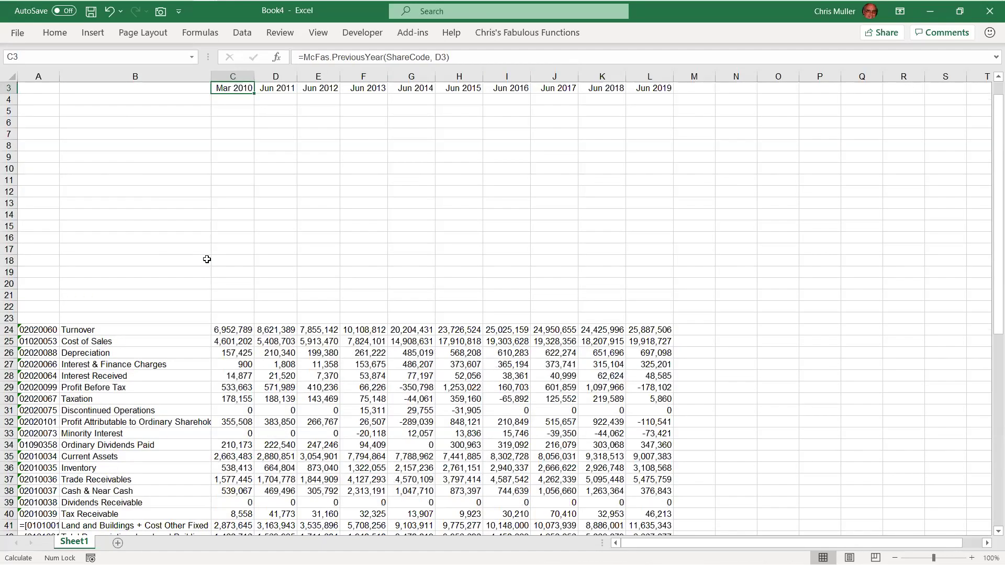
pyautogui.hotkey('ctrl', 'Down')
pyautogui.press('Down')
pyautogui.press('Down')
pyautogui.press('Down')
pyautogui.press('Down')
pyautogui.press('Down')
pyautogui.press('Down')
pyautogui.press('Down')
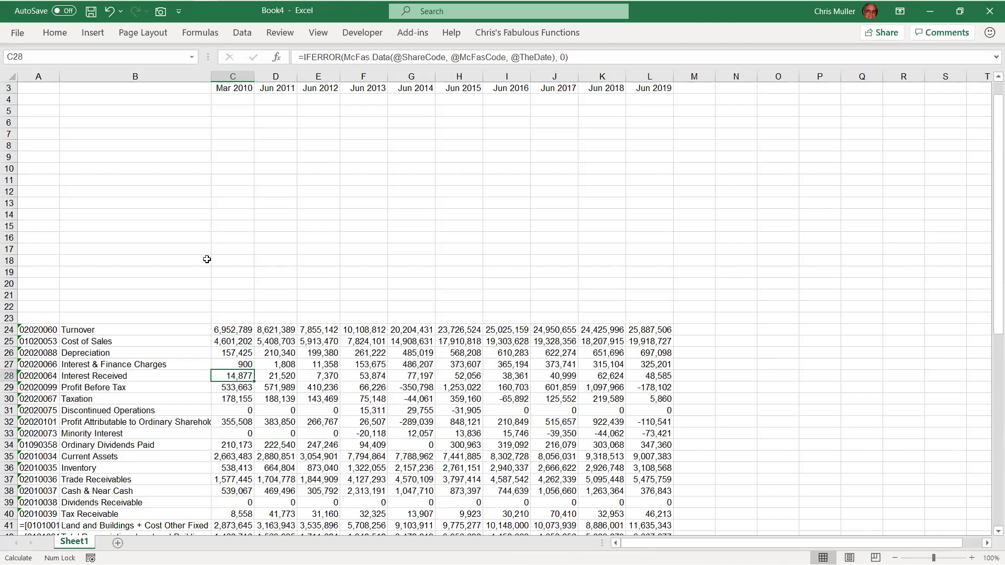
pyautogui.hotkey('shift', 'Right')
pyautogui.hotkey('shift', 'Right')
pyautogui.hotkey('shift', 'Right')
pyautogui.press('Down')
pyautogui.press('Down')
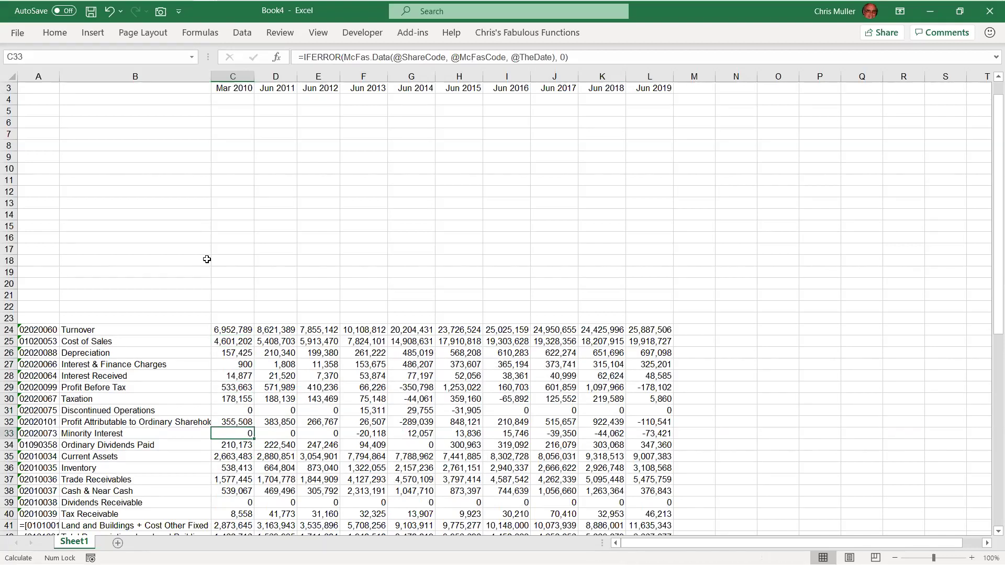
pyautogui.hotkey('shift', 'Right')
pyautogui.hotkey('shift', 'Right')
pyautogui.press('Down')
pyautogui.press('Down')
pyautogui.press('Down')
pyautogui.press('Down')
pyautogui.press('Down')
pyautogui.press('Down')
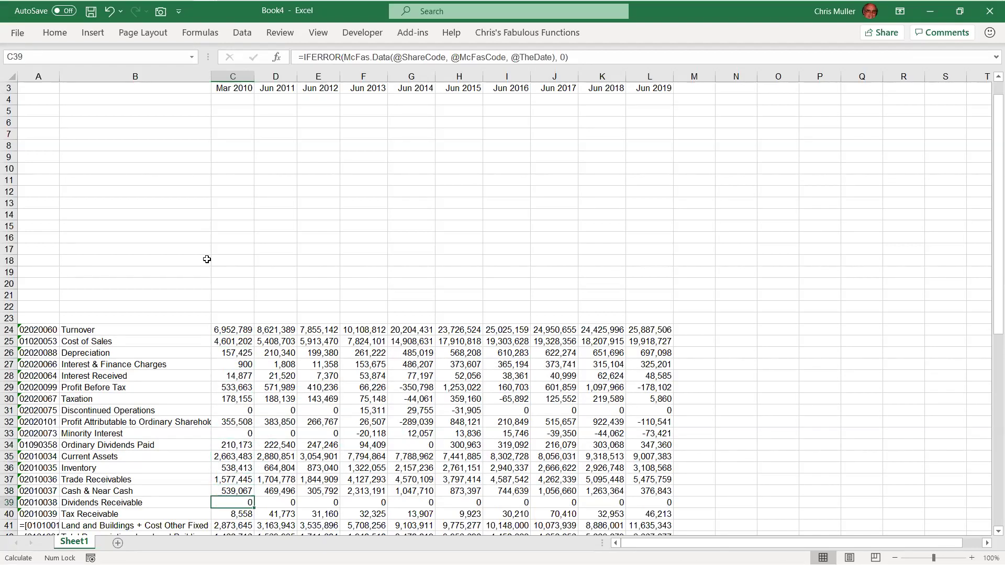
pyautogui.hotkey('ctrl', 'shift', 'Right')
pyautogui.press('Left')
pyautogui.press('Left')
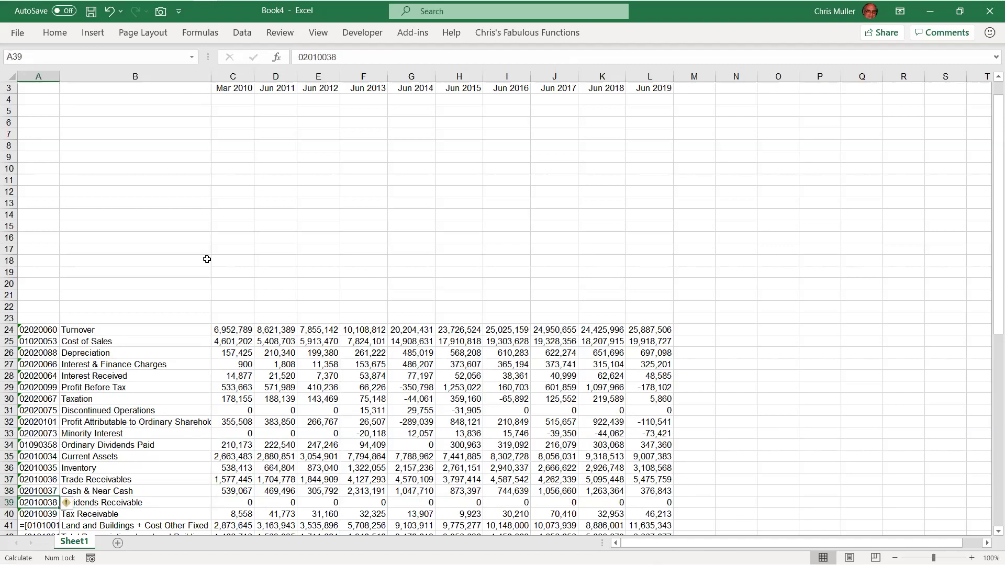
pyautogui.hotkey('alt', 'Tab')
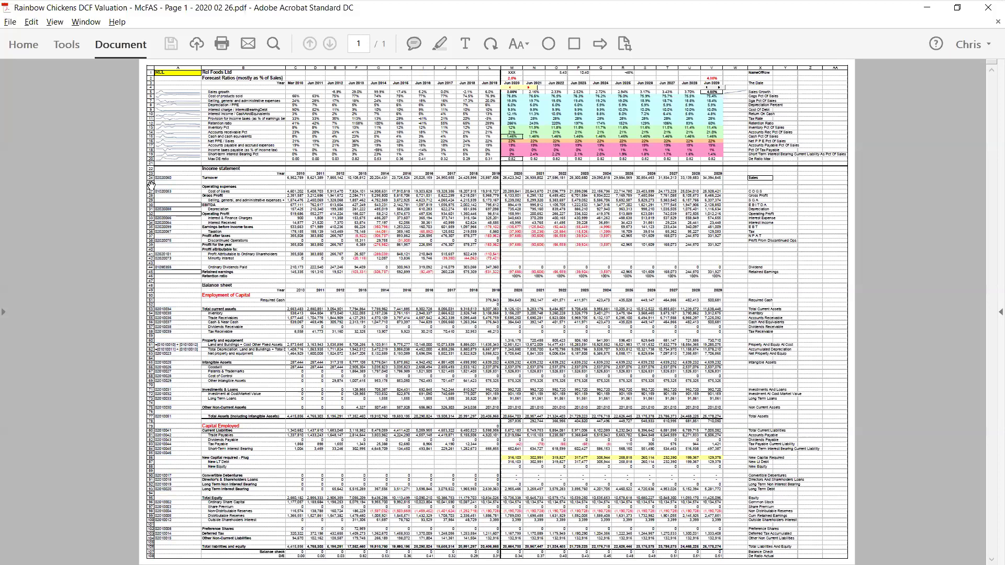
# Step: Scroll through the PDF's income statement section, then return to Book4
pyautogui.scroll(3, 145, 196)
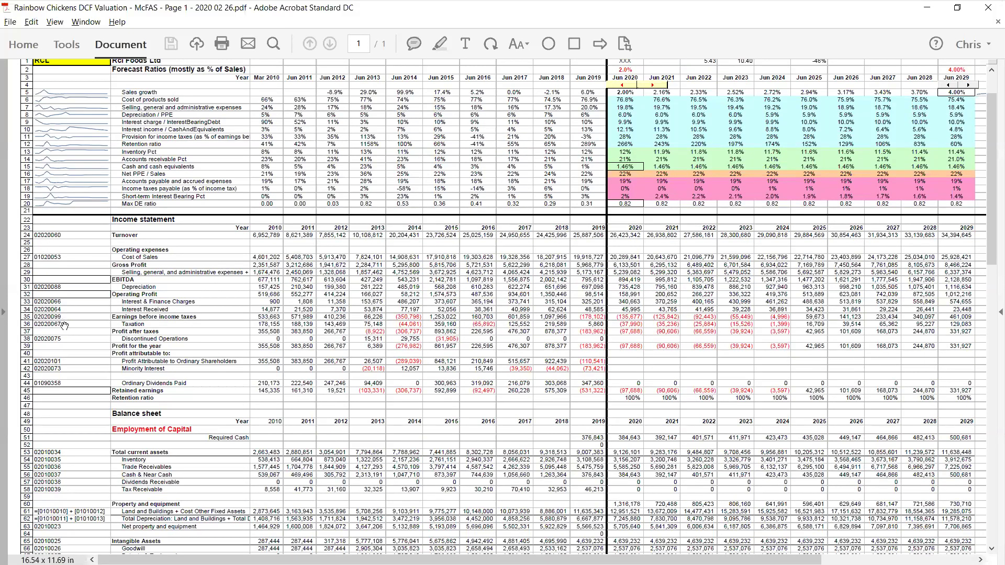
pyautogui.hotkey('alt', 'Tab')
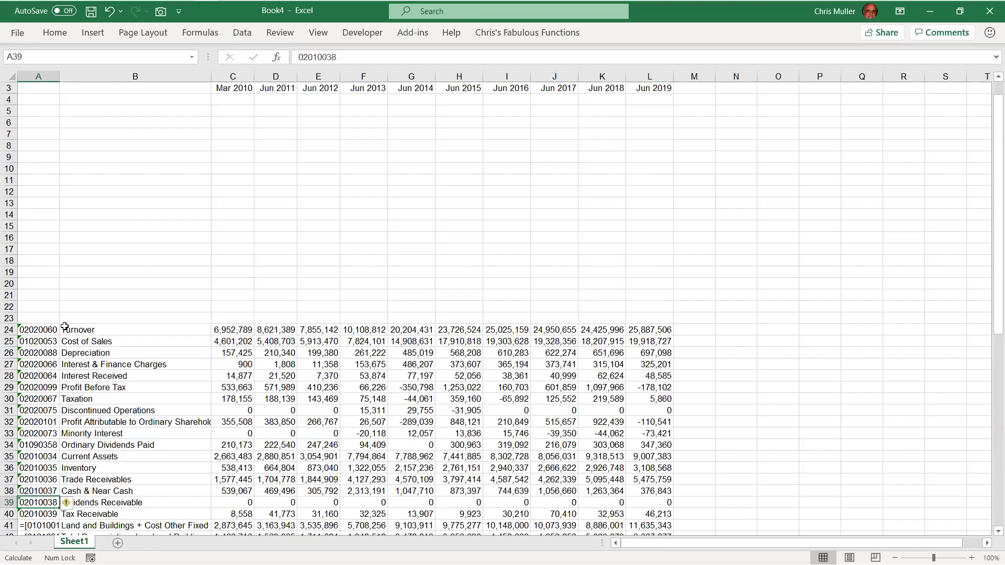
# Step: Insert two blank rows above Cost of Sales so it sits in row 27
pyautogui.press('Down')
pyautogui.hotkey('ctrl', 'Up')
pyautogui.press('Down')
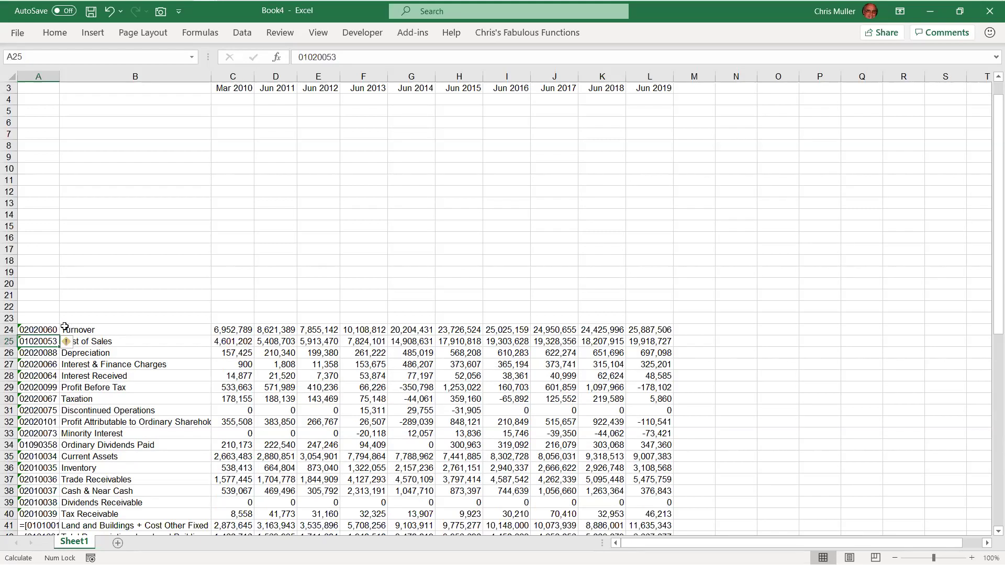
pyautogui.hotkey('shift', 'space')
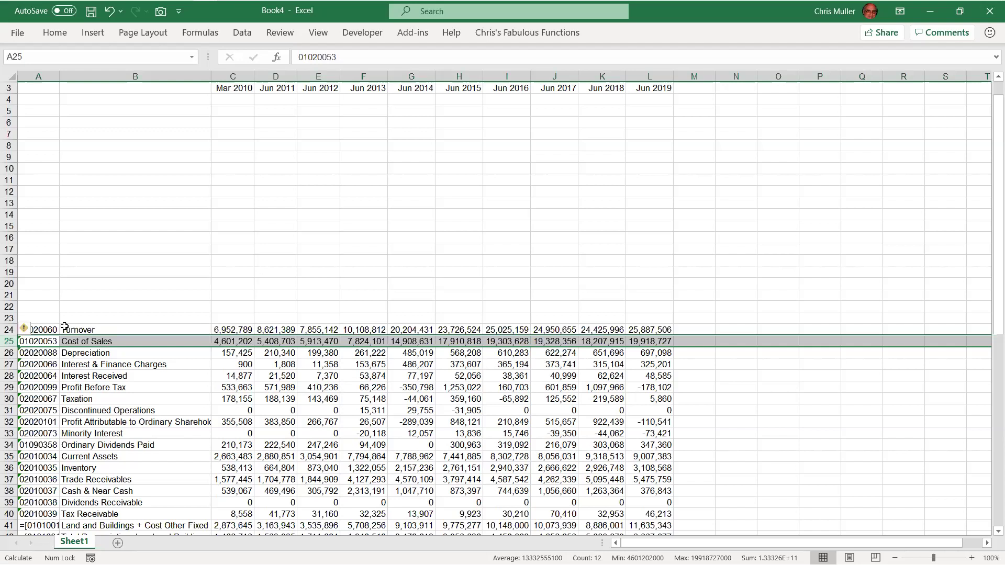
pyautogui.hotkey('ctrl', 'shift', '+')
pyautogui.hotkey('ctrl', 'shift', '+')
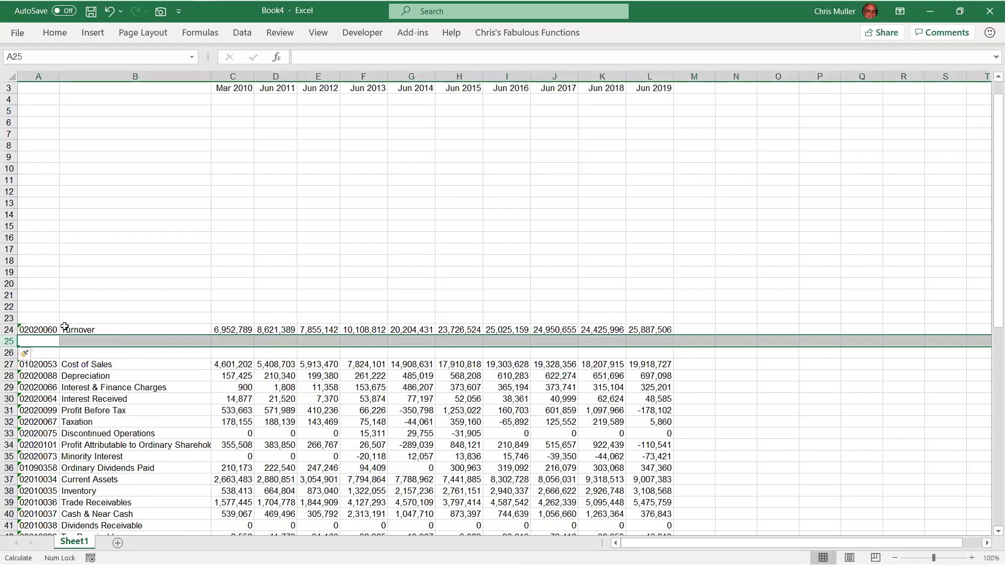
pyautogui.press('Down')
pyautogui.press('Down')
pyautogui.hotkey('alt', 'Tab')
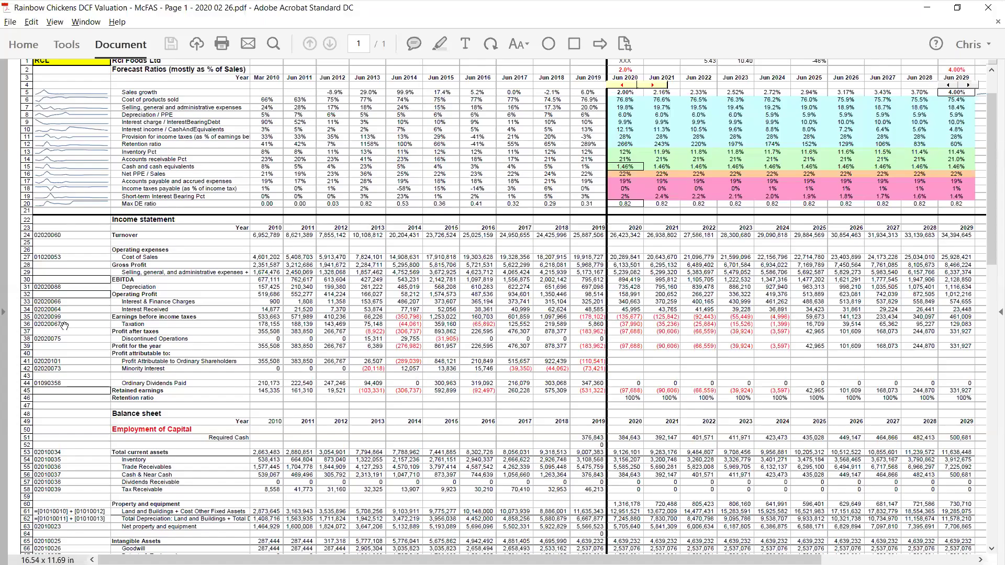
pyautogui.hotkey('alt', 'Tab')
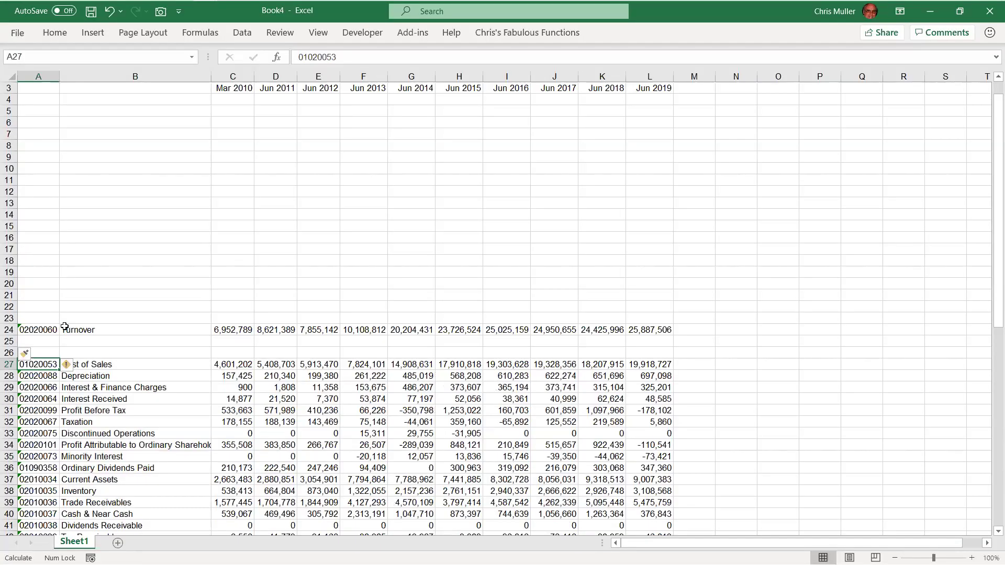
# Step: Insert blank rows above Depreciation and delete the three surplus rows so it lands on row 31
pyautogui.press('Down')
pyautogui.hotkey('shift', 'space')
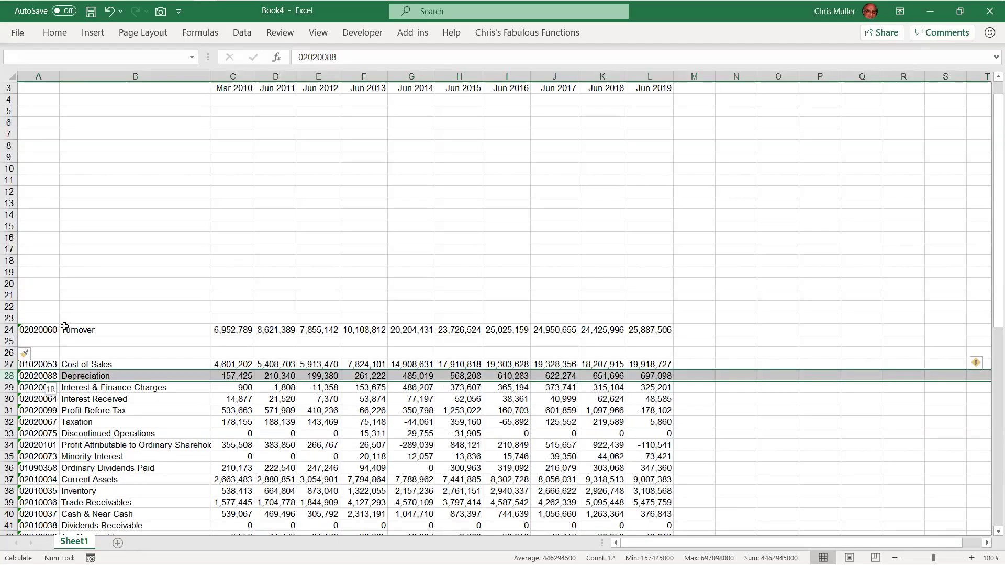
pyautogui.hotkey('ctrl', 'shift', '+')
pyautogui.hotkey('ctrl', 'shift', '+')
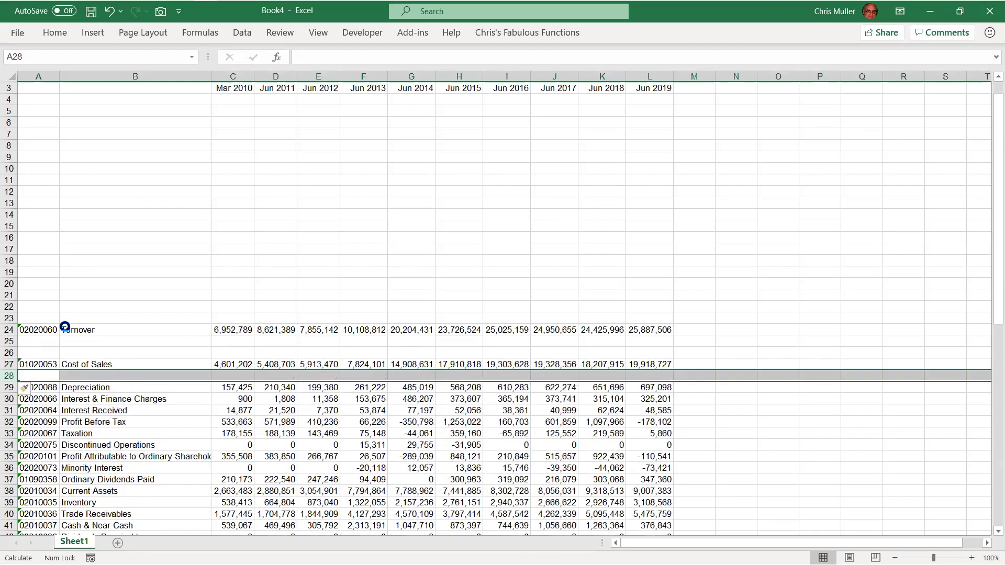
pyautogui.click(38, 410)
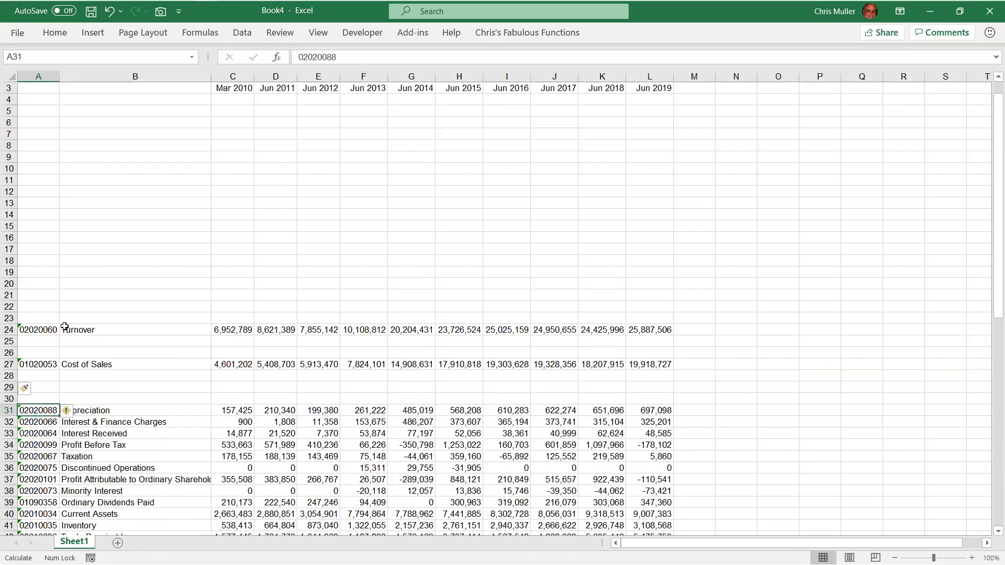
pyautogui.click(9, 399)
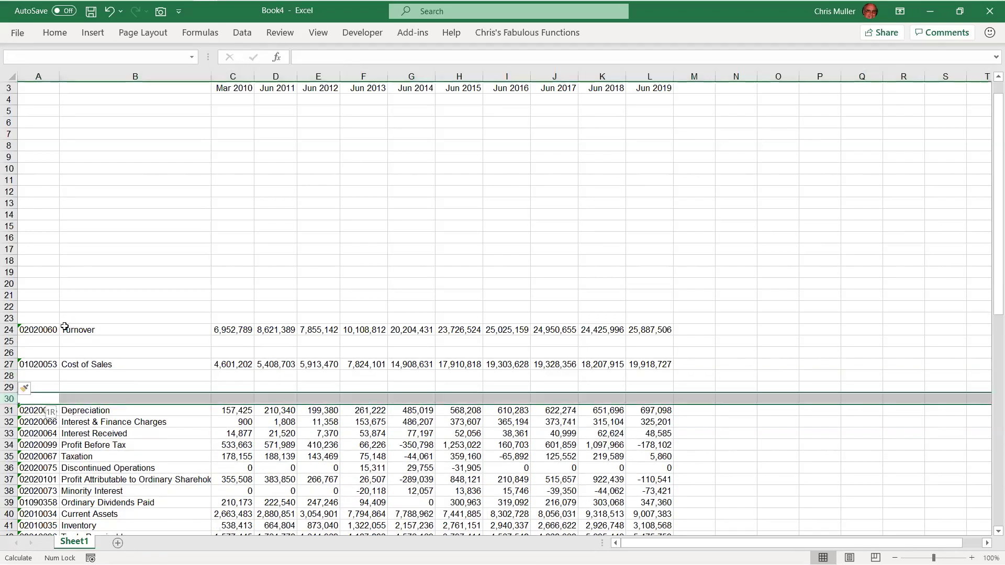
pyautogui.hotkey('ctrl', 'shift', '+')
pyautogui.hotkey('shift', 'space')
pyautogui.hotkey('shift', 'Down')
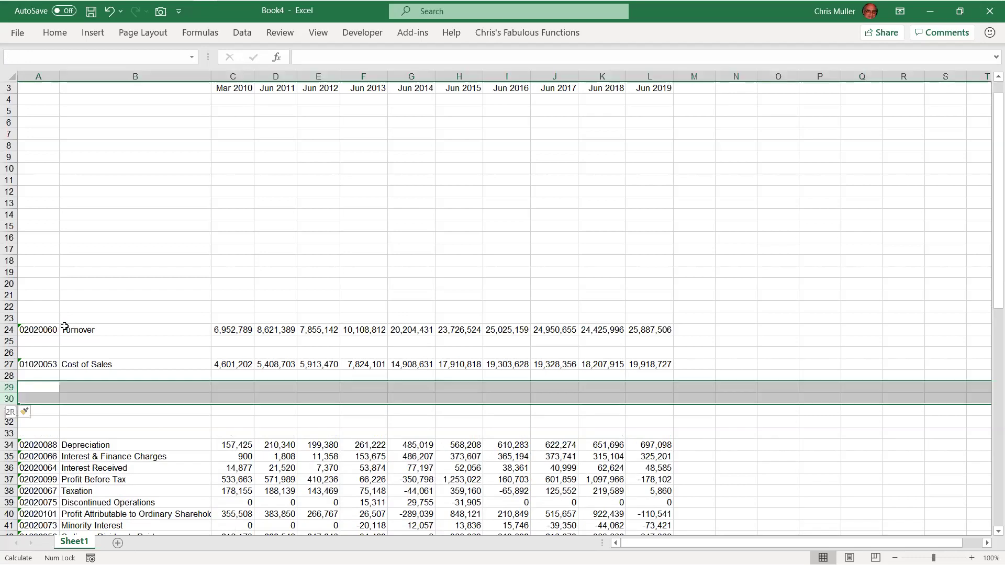
pyautogui.hotkey('shift', 'Down')
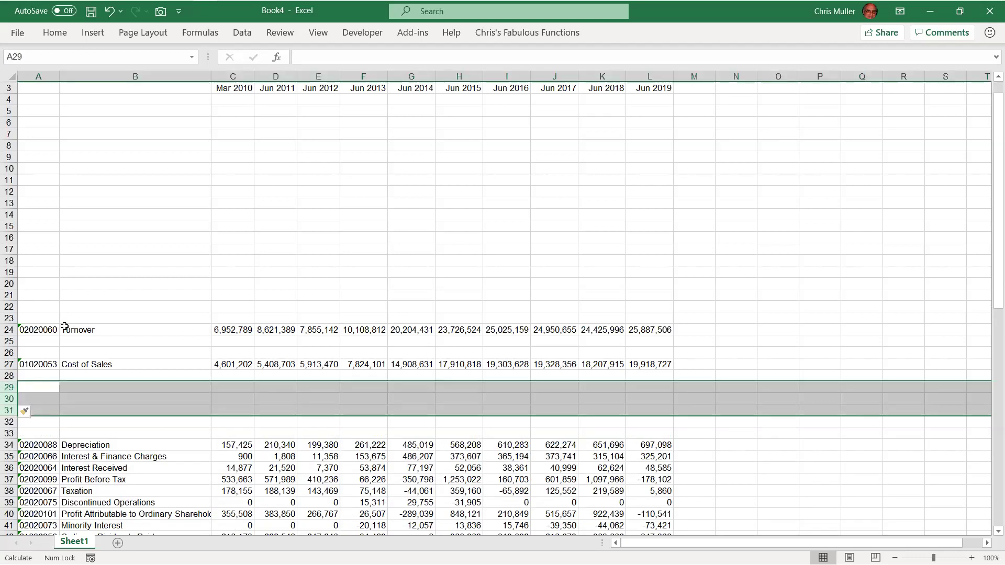
pyautogui.hotkey('ctrl', '-')
pyautogui.press('Down')
pyautogui.press('Down')
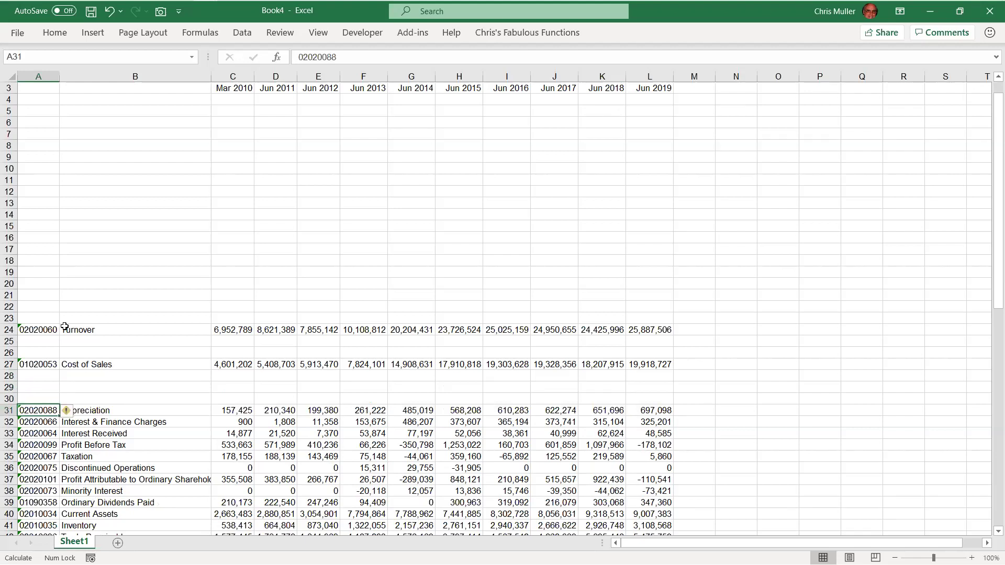
# Step: Copy the 'Operating expenses' heading from the PDF income statement with the Select Tool, then return to Book4
pyautogui.hotkey('alt', 'Tab')
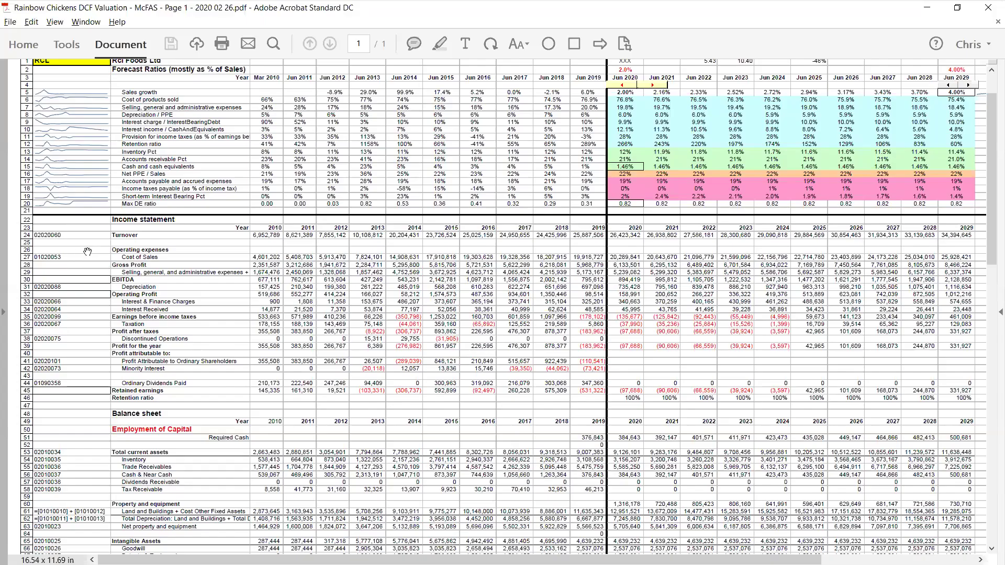
pyautogui.scroll(2, 62, 251)
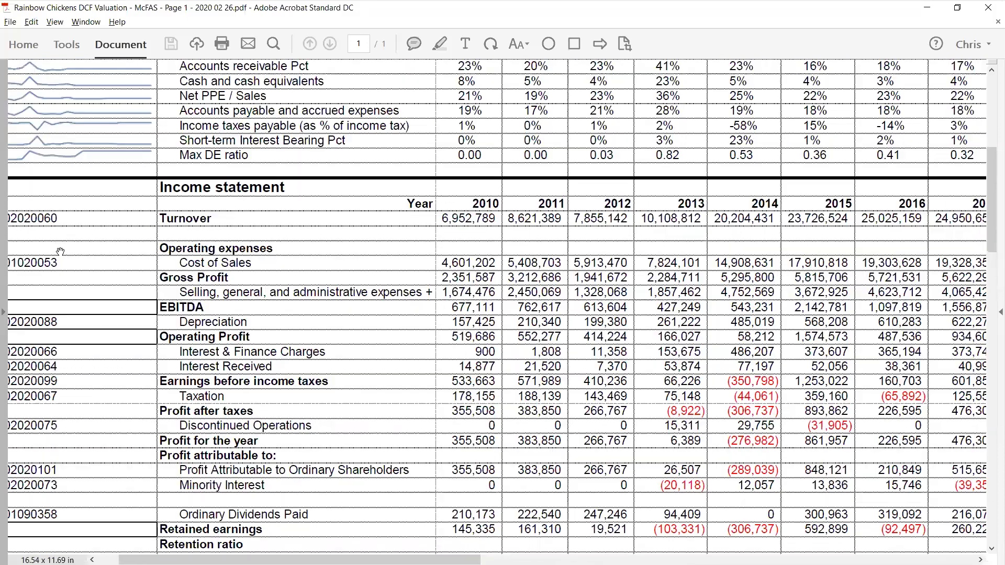
pyautogui.moveTo(61, 251); pyautogui.dragTo(226, 306)
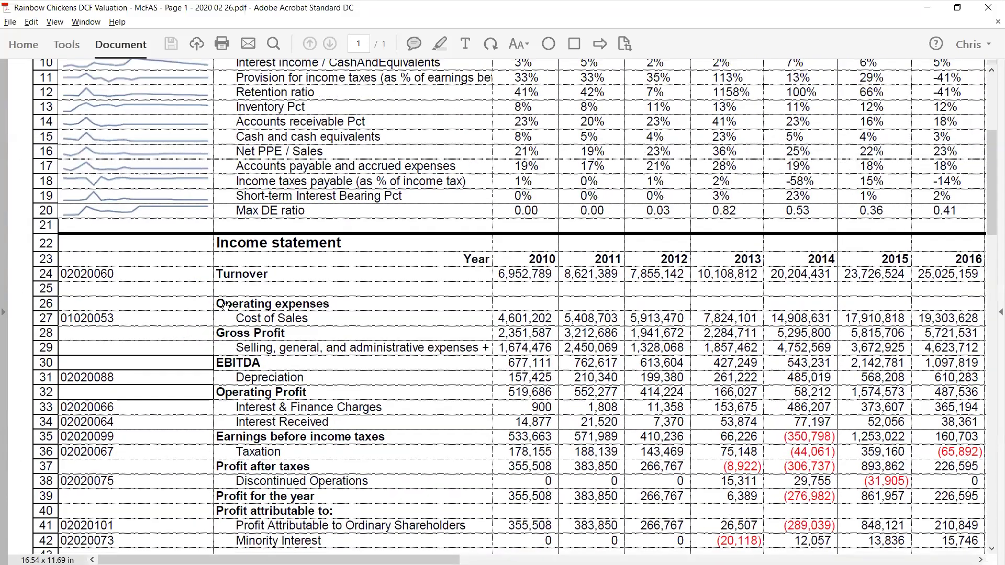
pyautogui.rightClick(263, 309)
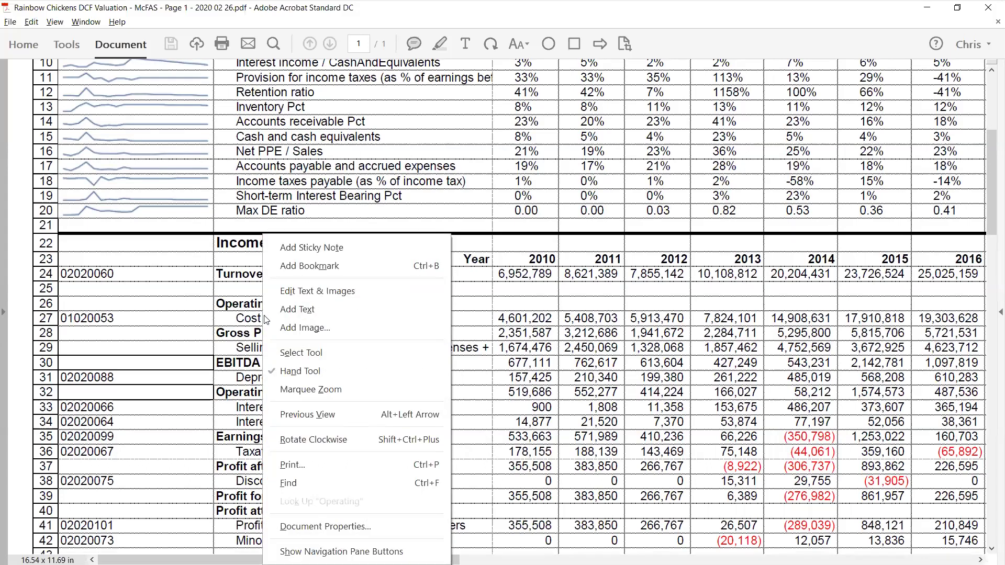
pyautogui.click(283, 360)
pyautogui.moveTo(216, 304); pyautogui.dragTo(314, 302)
pyautogui.hotkey('ctrl', 'c')
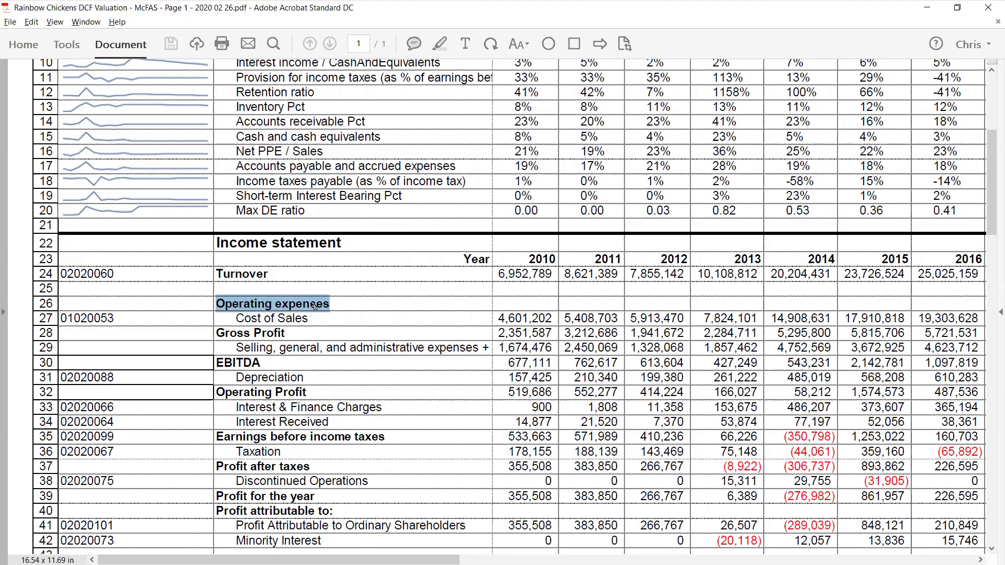
pyautogui.hotkey('alt', 'Tab')
# Step: Paste 'Operating expenses' into B26 and make it bold
pyautogui.press('Up')
pyautogui.press('Up')
pyautogui.press('Up')
pyautogui.press('Up')
pyautogui.press('Up')
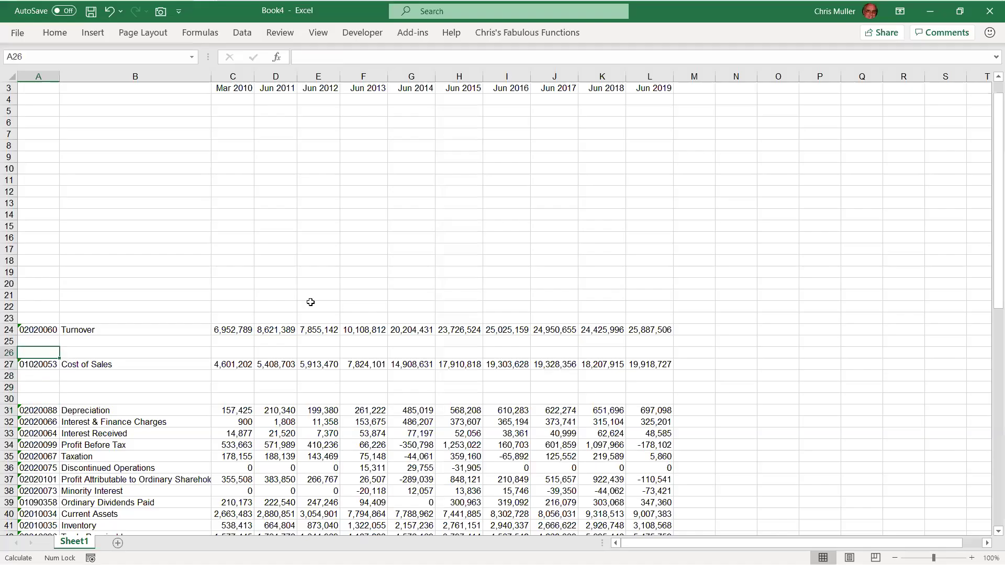
pyautogui.press('Right')
pyautogui.hotkey('ctrl', 'v')
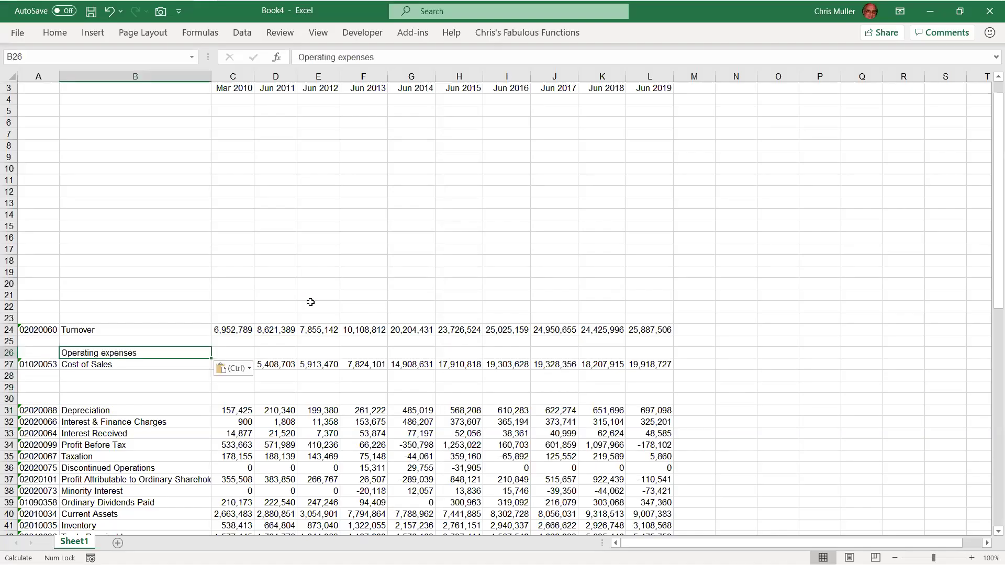
pyautogui.hotkey('ctrl', 'b')
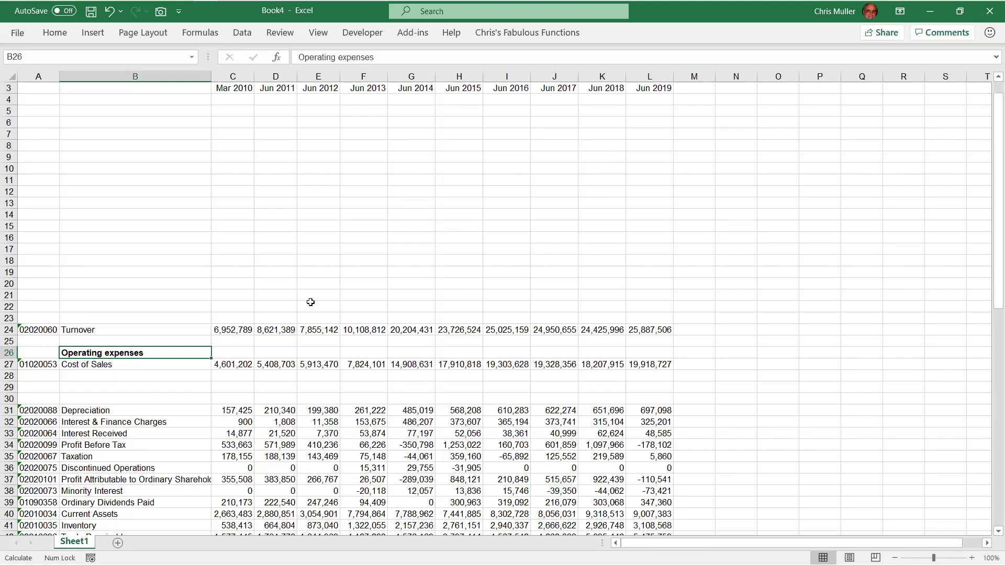
# Step: Check where the codes in column A end, then return to the share code cell
pyautogui.press('Left')
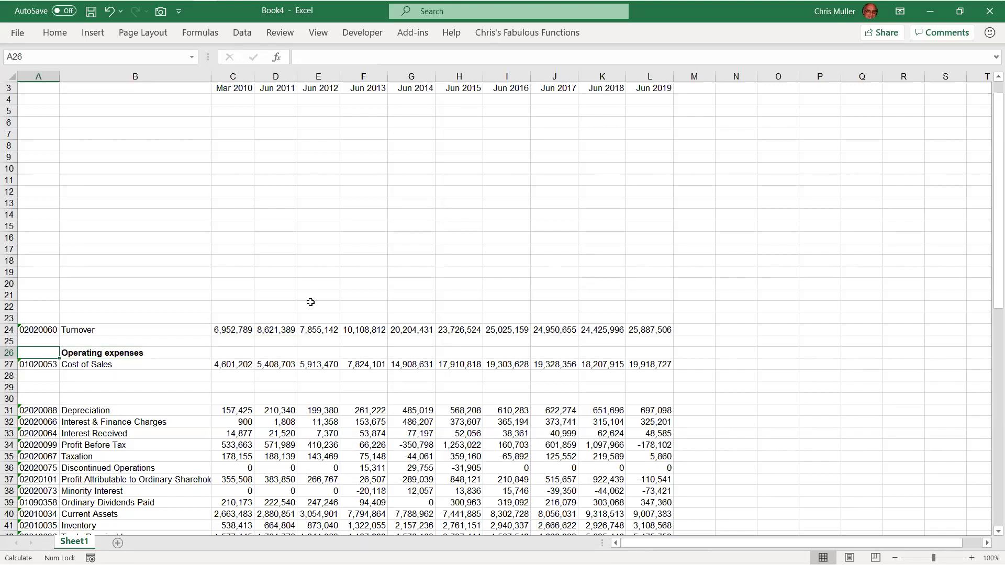
pyautogui.hotkey('shift', 'Right')
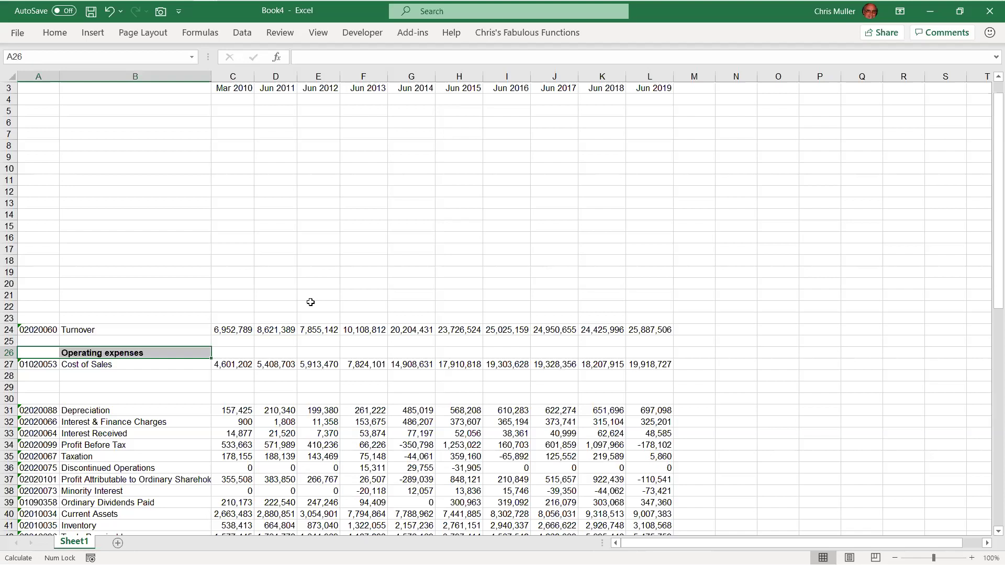
pyautogui.press('Down')
pyautogui.press('Down')
pyautogui.press('Down')
pyautogui.press('Down')
pyautogui.press('Down')
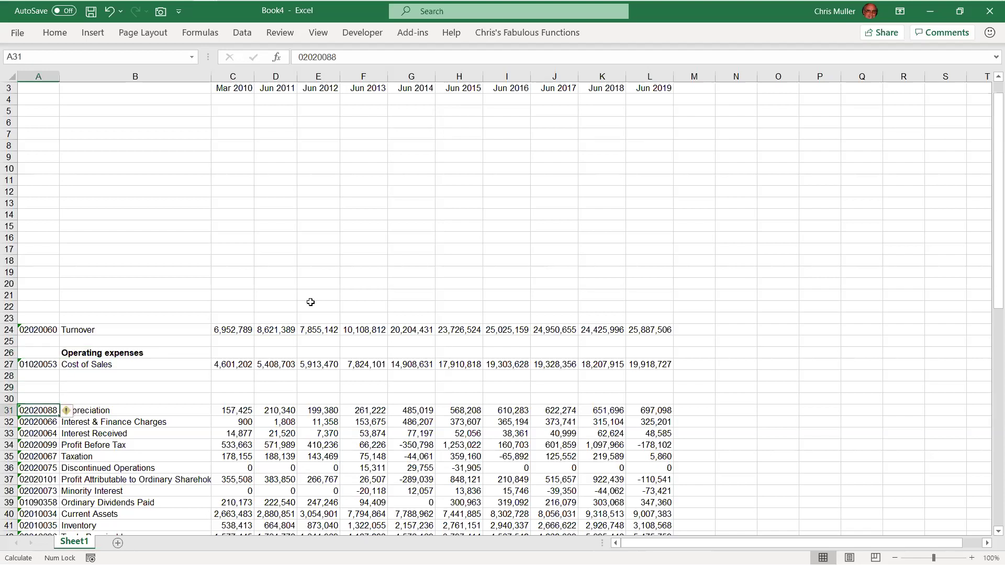
pyautogui.press('Down')
pyautogui.press('Down')
pyautogui.press('Down')
pyautogui.press('Down')
pyautogui.press('Down')
pyautogui.press('Down')
pyautogui.press('Down')
pyautogui.press('Down')
pyautogui.press('Down')
pyautogui.press('Down')
pyautogui.press('Down')
pyautogui.press('Down')
pyautogui.press('Down')
pyautogui.press('Down')
pyautogui.press('Down')
pyautogui.press('Down')
pyautogui.press('Down')
pyautogui.press('Down')
pyautogui.press('Down')
pyautogui.press('Down')
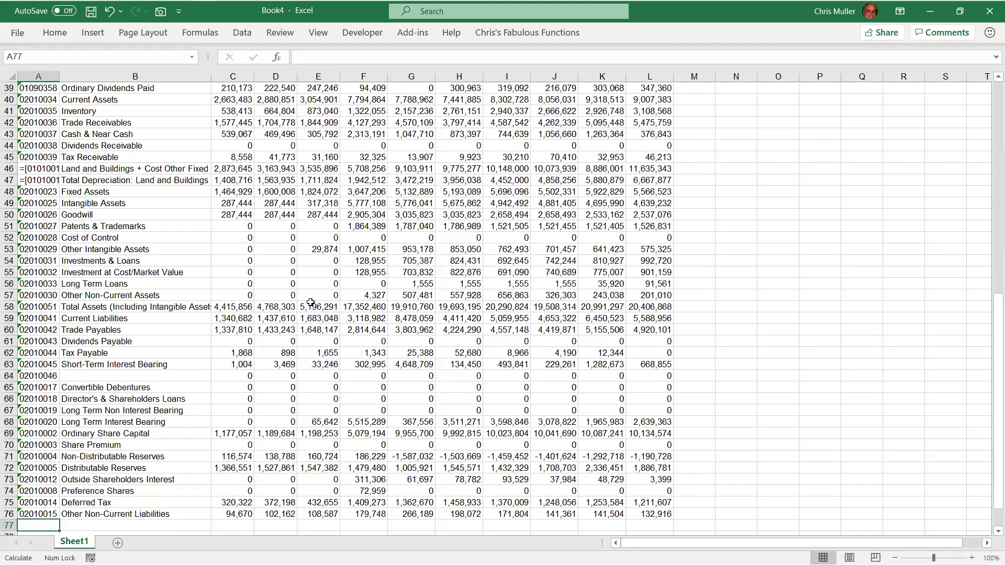
pyautogui.hotkey('ctrl', 'Up')
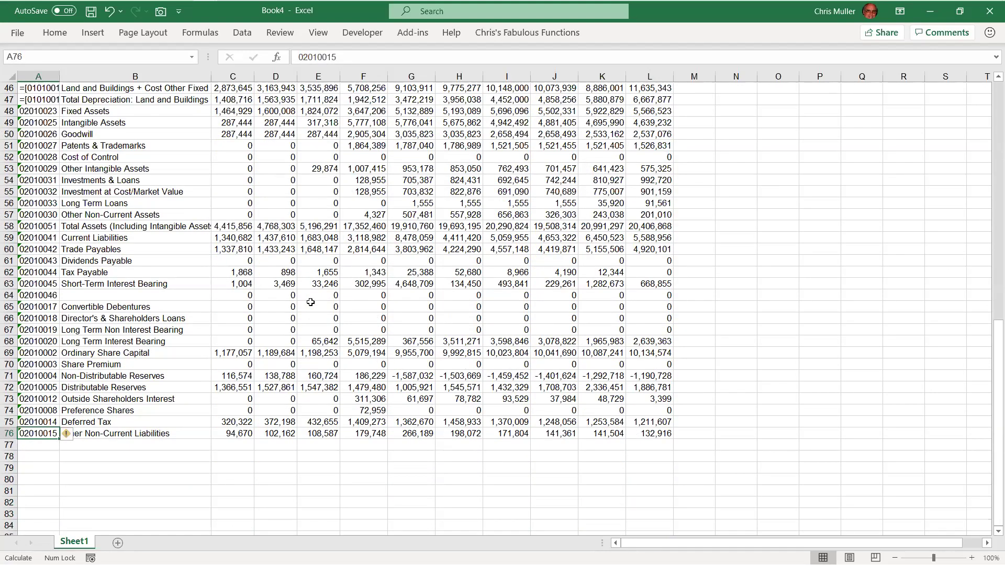
pyautogui.hotkey('ctrl', 'Home')
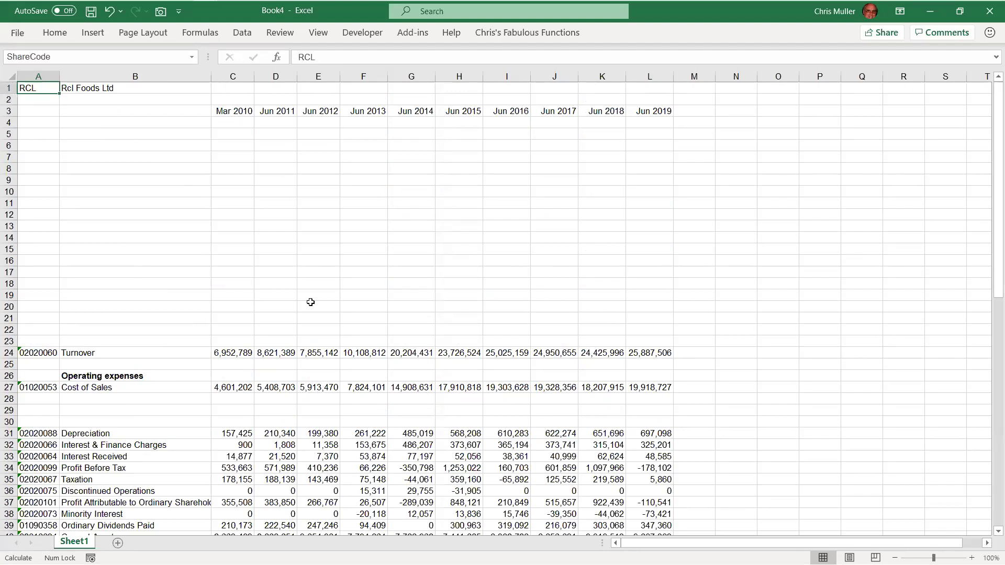
# Step: Enter share code SOL in A1 to reload the figures
pyautogui.write('SOL')
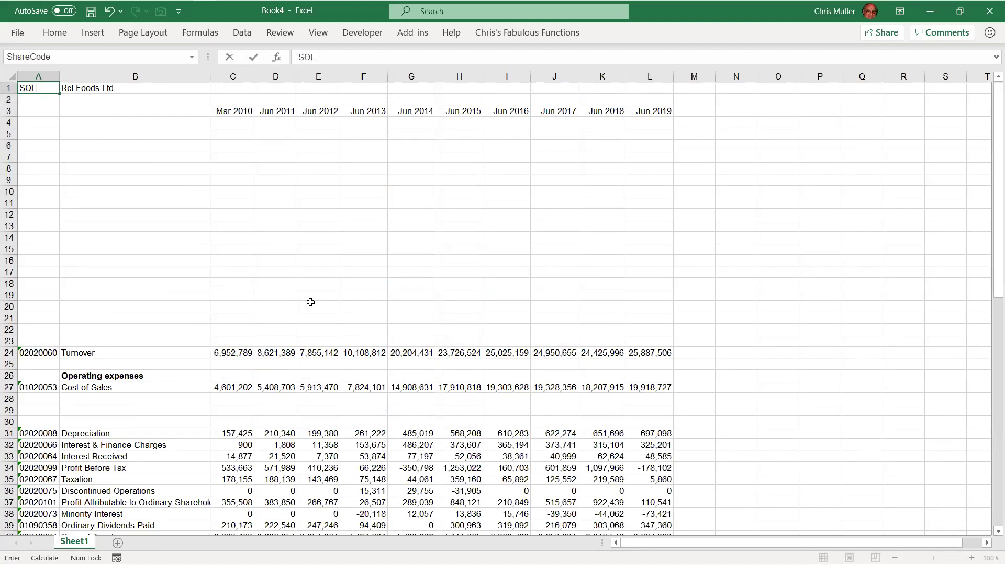
pyautogui.press('Return')
pyautogui.hotkey('alt', 'm')
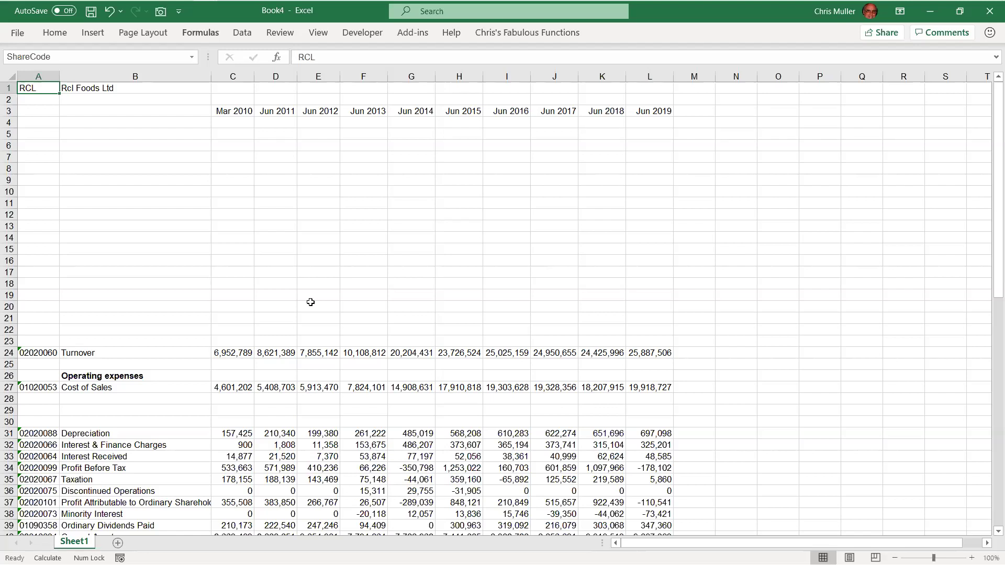
pyautogui.press('x')
pyautogui.write('m')
pyautogui.write('SOL')
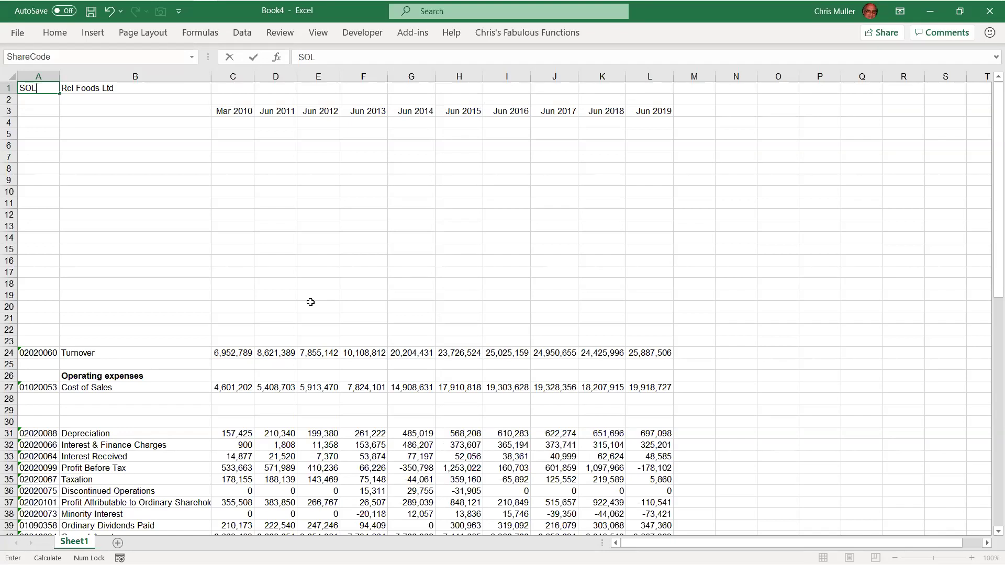
pyautogui.press('Return')
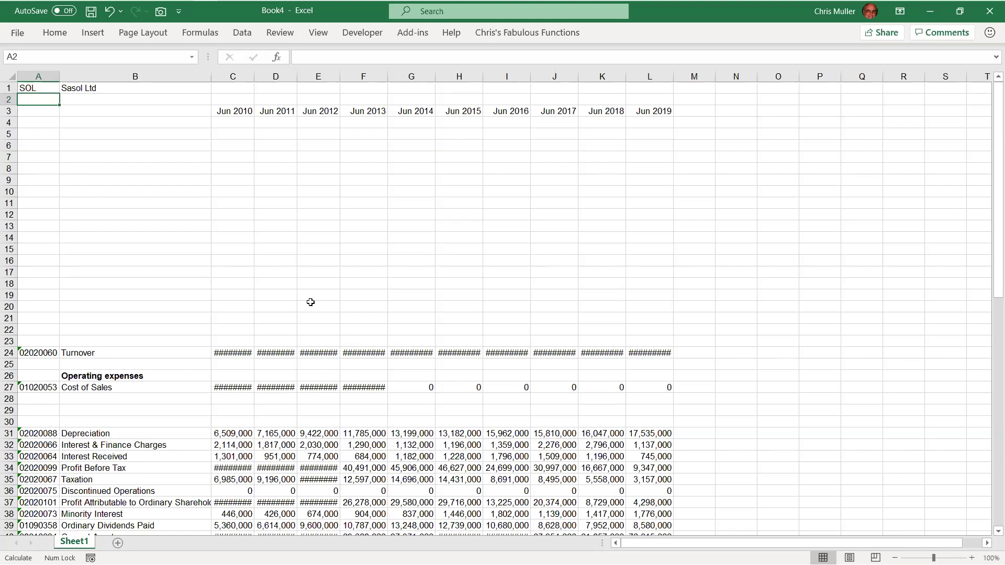
# Step: AutoFit year columns C to L so the large values display in full
pyautogui.press('Up')
pyautogui.press('Right')
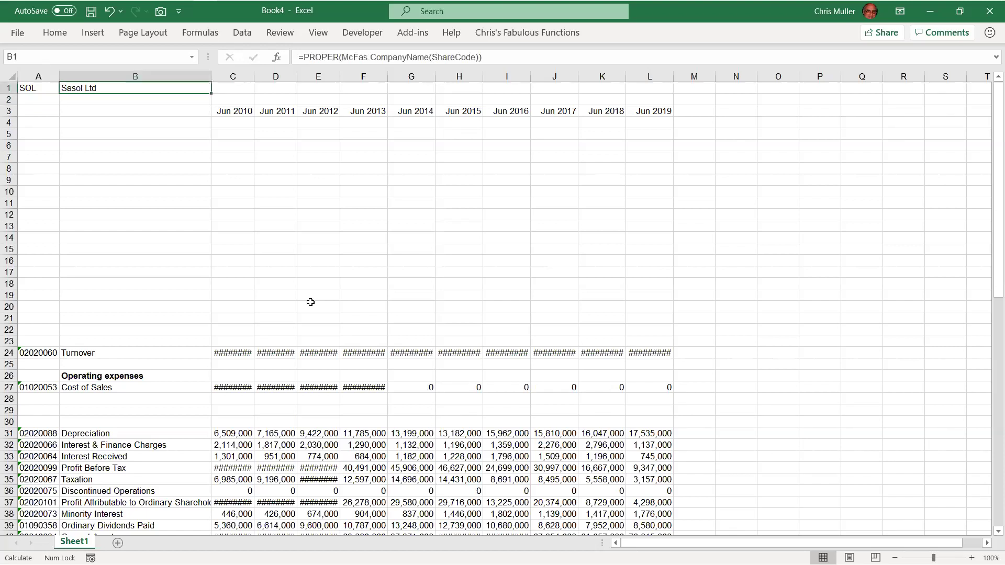
pyautogui.press('Right')
pyautogui.hotkey('ctrl', 'space')
pyautogui.hotkey('shift', 'Right')
pyautogui.hotkey('shift', 'Right')
pyautogui.hotkey('shift', 'Right')
pyautogui.hotkey('shift', 'Right')
pyautogui.hotkey('shift', 'Right')
pyautogui.hotkey('shift', 'Right')
pyautogui.hotkey('shift', 'Right')
pyautogui.hotkey('shift', 'Right')
pyautogui.hotkey('shift', 'Right')
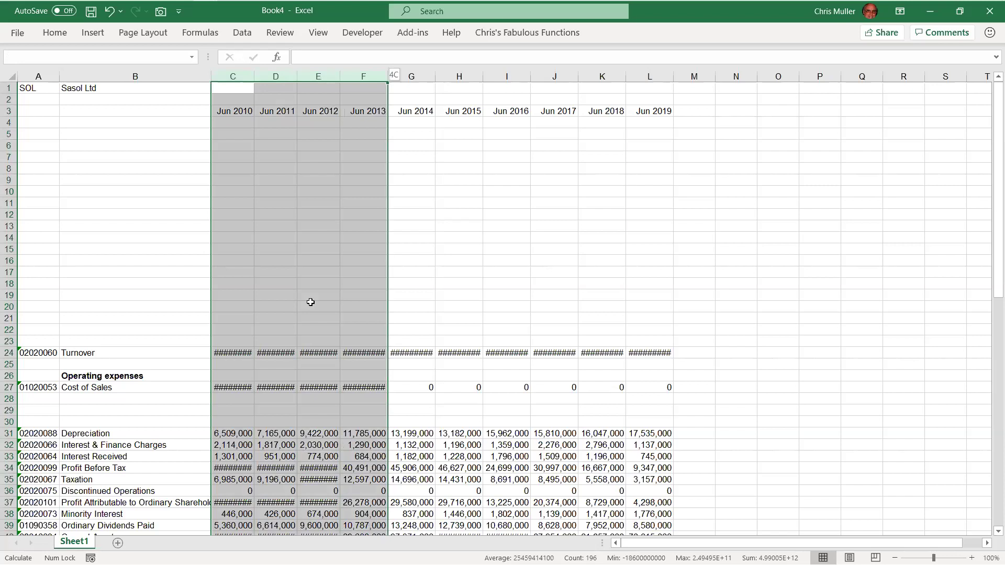
pyautogui.hotkey('alt', 'h')
pyautogui.press('o')
pyautogui.press('i')
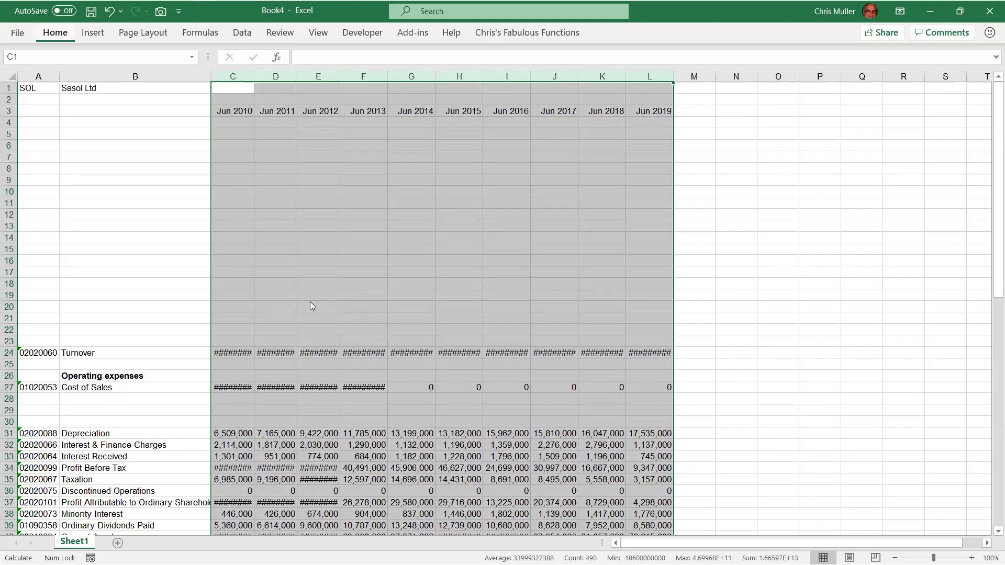
pyautogui.press('Down')
pyautogui.press('Down')
pyautogui.hotkey('ctrl', 'Down')
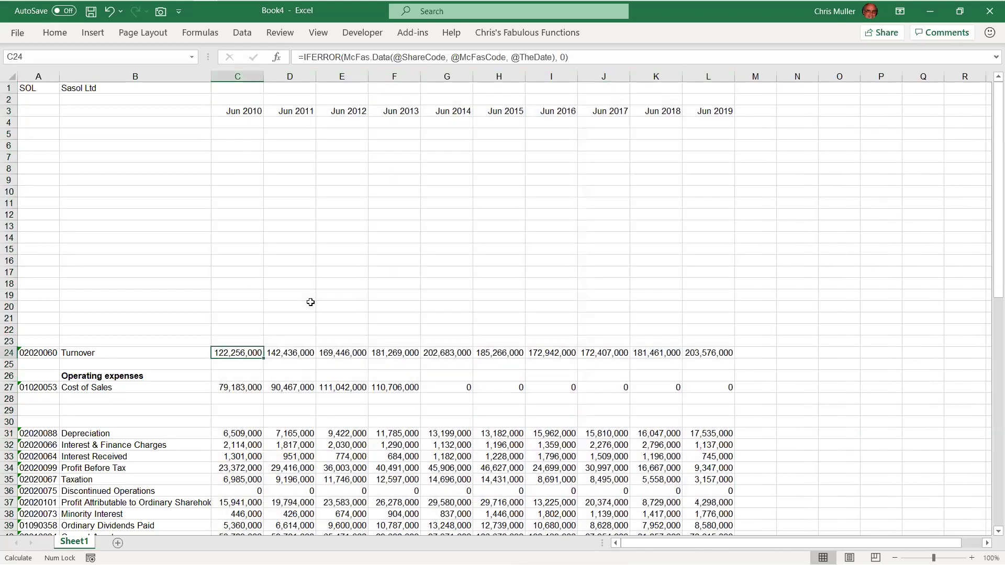
pyautogui.press('Down')
pyautogui.press('Down')
pyautogui.press('Down')
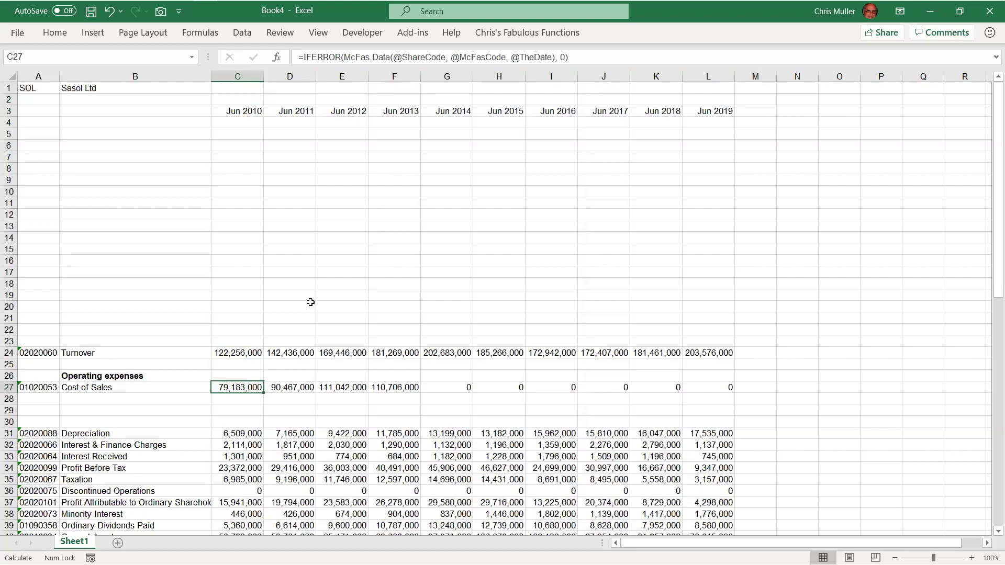
# Step: Try share code NPK in A1, then restore RCL
pyautogui.hotkey('ctrl', 'Up')
pyautogui.hotkey('ctrl', 'Up')
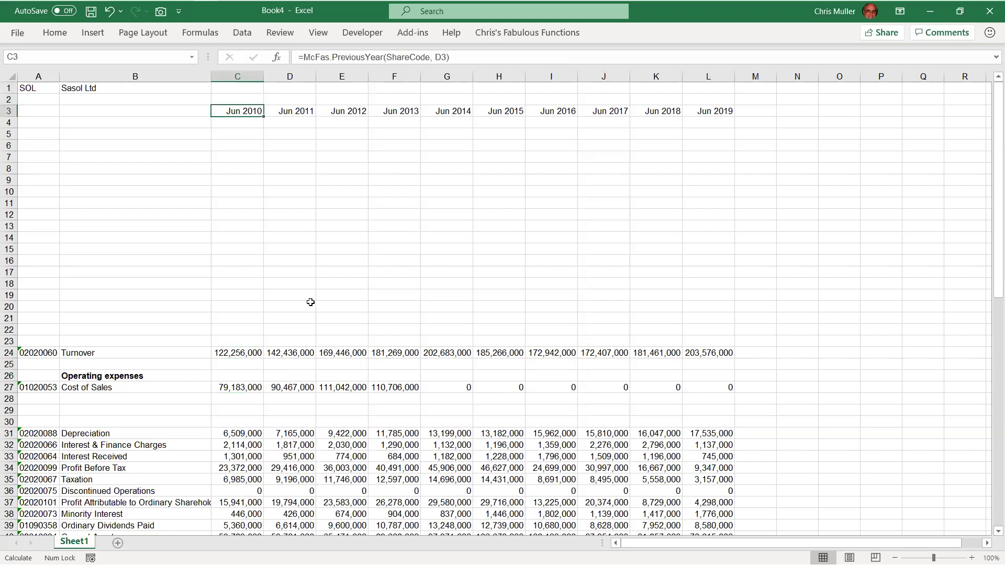
pyautogui.hotkey('ctrl', 'Home')
pyautogui.write('N')
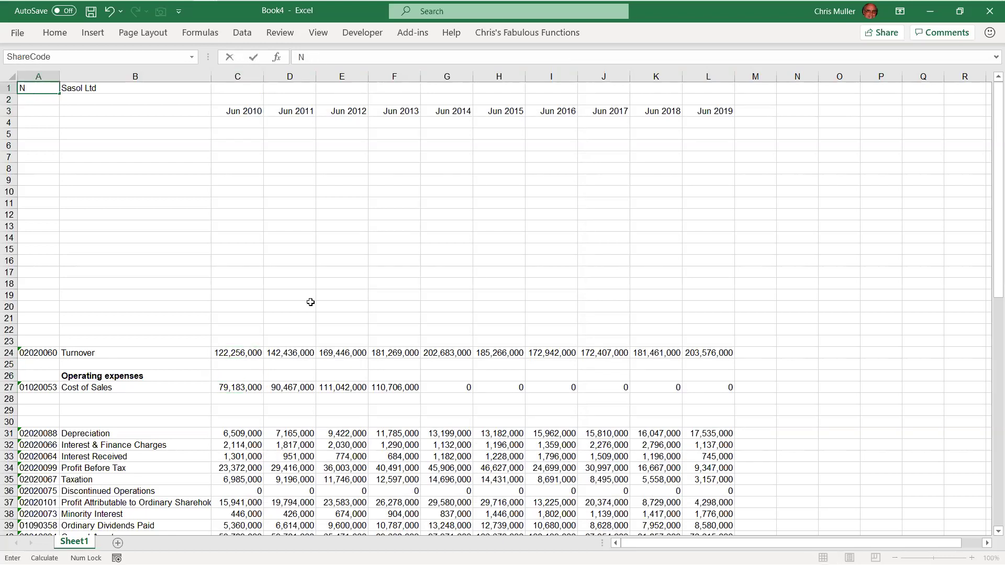
pyautogui.write('PK')
pyautogui.hotkey('ctrl', 'Return')
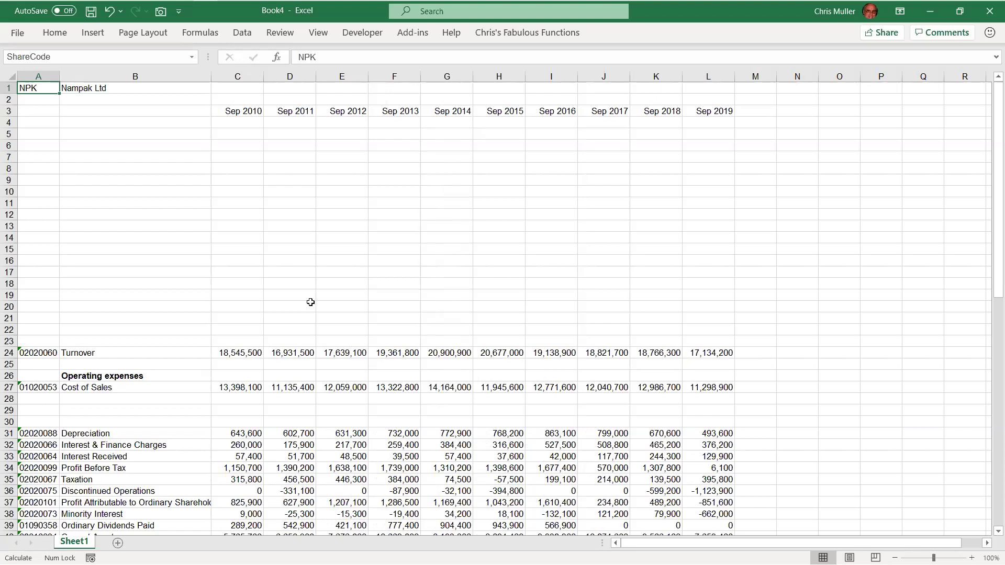
pyautogui.write('RCL')
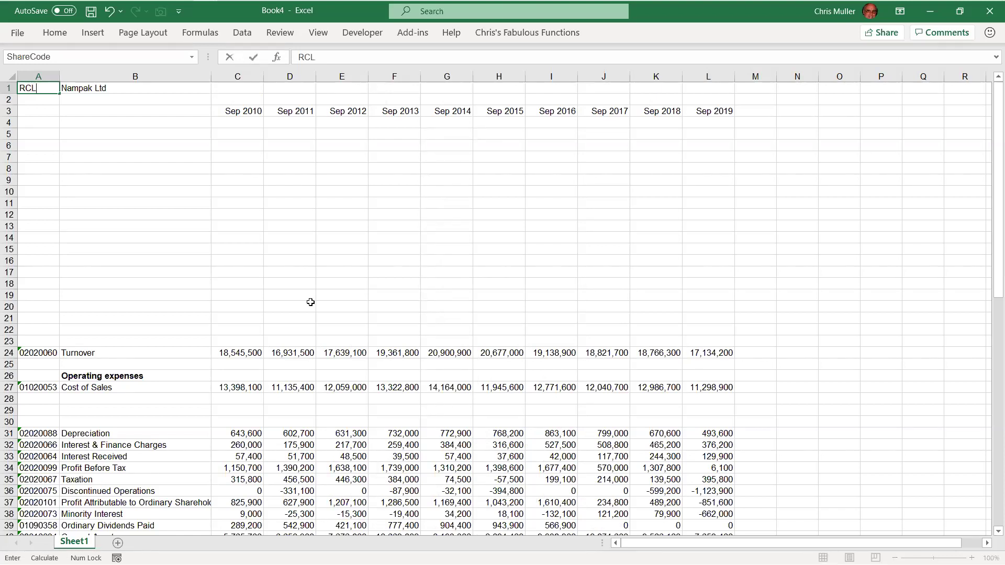
pyautogui.hotkey('ctrl', 'Return')
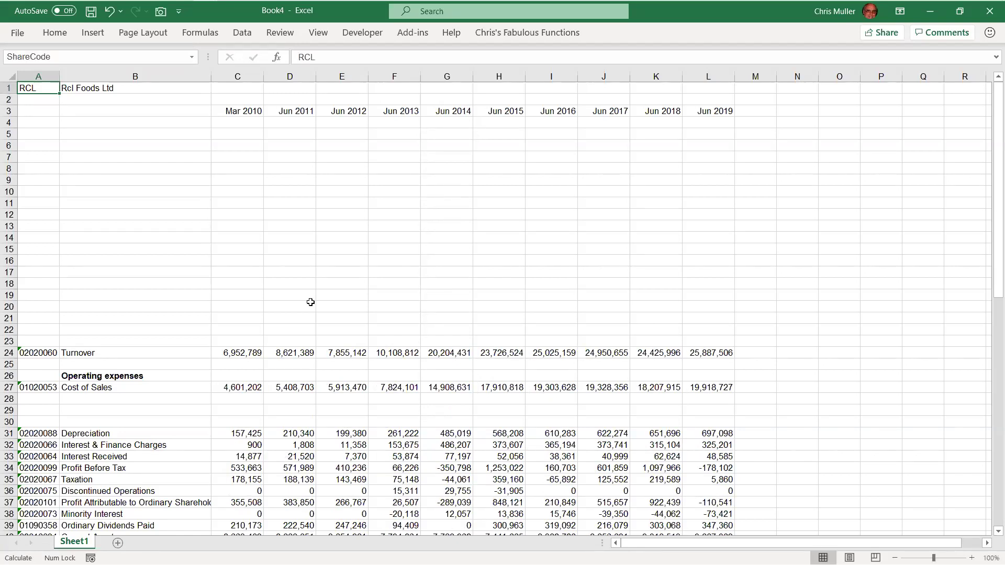
# Step: Review the year header formula in C3 across the year columns
pyautogui.hotkey('ctrl', 'shift', 'Down')
pyautogui.hotkey('ctrl', 'shift', 'Down')
pyautogui.hotkey('ctrl', 'shift', 'Down')
pyautogui.hotkey('ctrl', 'shift', 'Down')
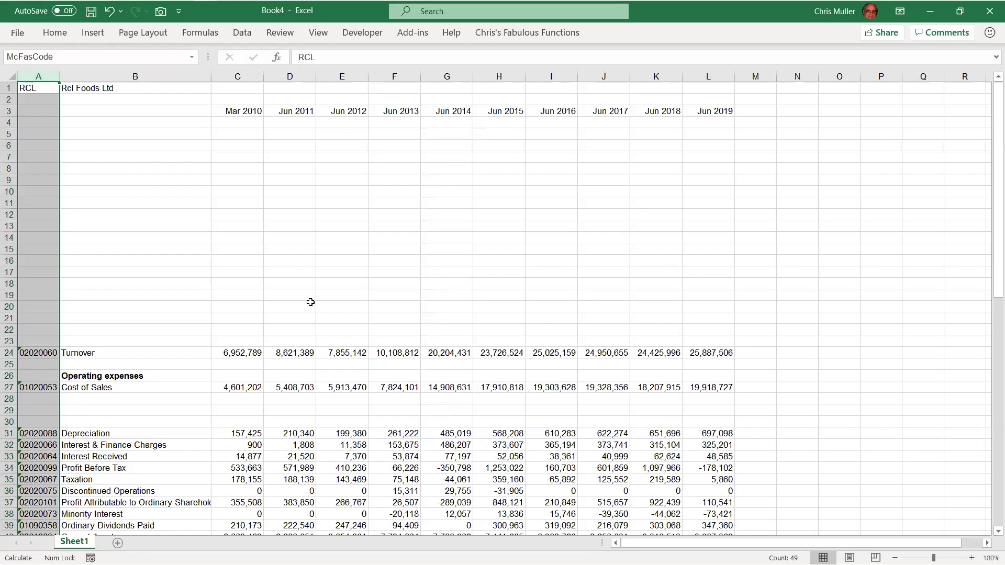
pyautogui.press('Right')
pyautogui.press('Down')
pyautogui.press('Down')
pyautogui.press('Right')
pyautogui.hotkey('ctrl', 'shift', 'Right')
pyautogui.hotkey('ctrl', 'shift', 'Left')
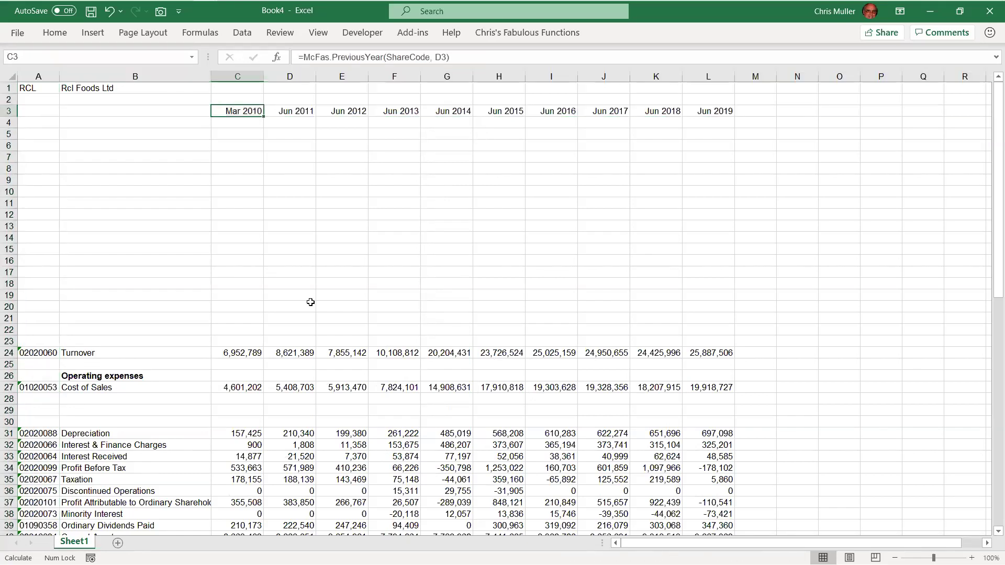
pyautogui.hotkey('ctrl', 'Down')
pyautogui.hotkey('ctrl', 'Down')
# Step: Inspect the Turnover and Cost of Sales values across all years, then bring up the DCF PDF
pyautogui.hotkey('ctrl', 'Up')
pyautogui.hotkey('shift', 'Down')
pyautogui.hotkey('shift', 'Down')
pyautogui.hotkey('shift', 'Down')
pyautogui.hotkey('shift', 'Down')
pyautogui.hotkey('shift', 'Down')
pyautogui.hotkey('shift', 'Down')
pyautogui.hotkey('shift', 'Down')
pyautogui.hotkey('shift', 'Down')
pyautogui.hotkey('shift', 'Down')
pyautogui.hotkey('shift', 'Down')
pyautogui.hotkey('shift', 'Down')
pyautogui.hotkey('shift', 'Down')
pyautogui.hotkey('shift', 'Down')
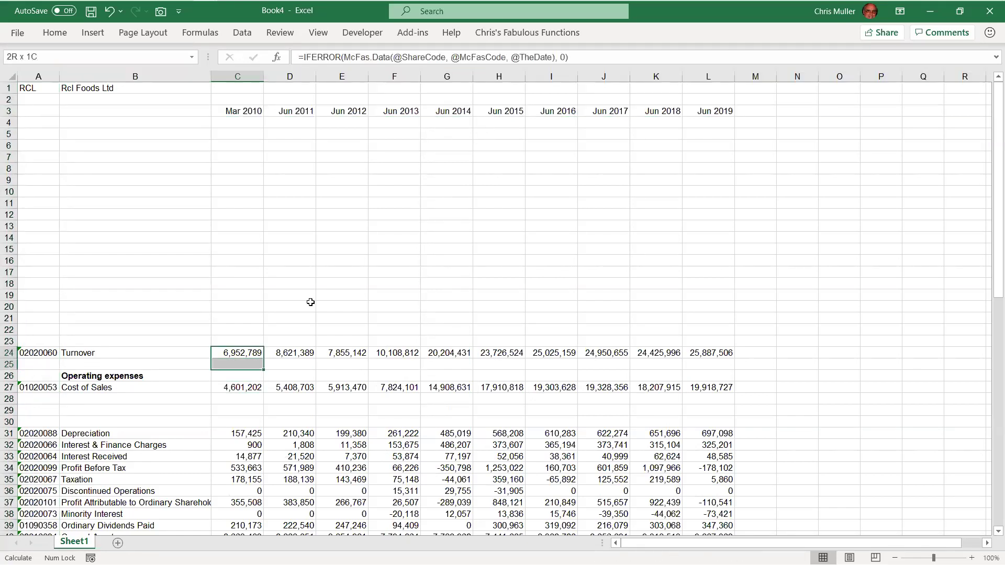
pyautogui.hotkey('shift', 'Right')
pyautogui.hotkey('ctrl', 'shift', 'Right')
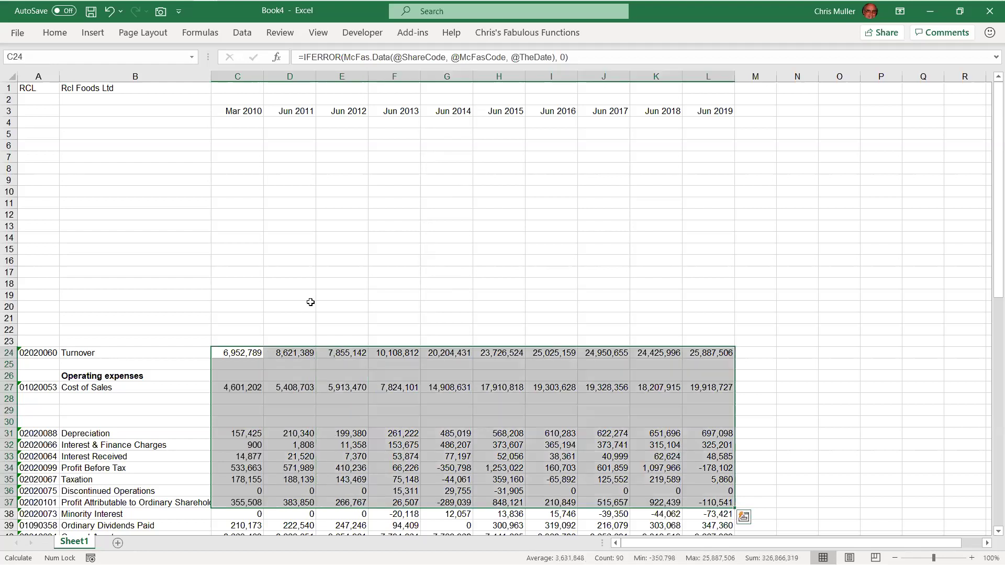
pyautogui.press('Up')
pyautogui.press('Down')
pyautogui.hotkey('shift', 'space')
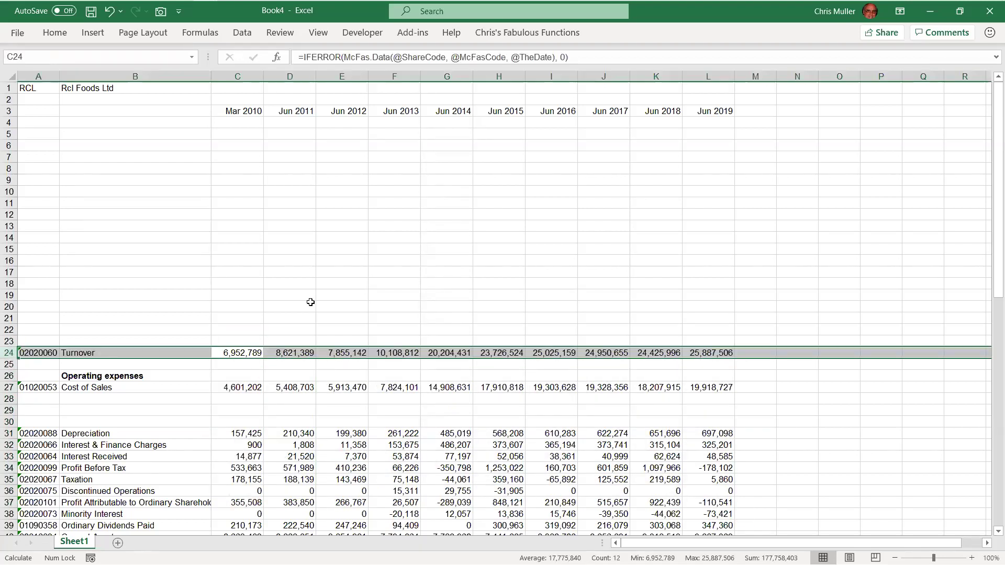
pyautogui.press('Left')
pyautogui.press('Left')
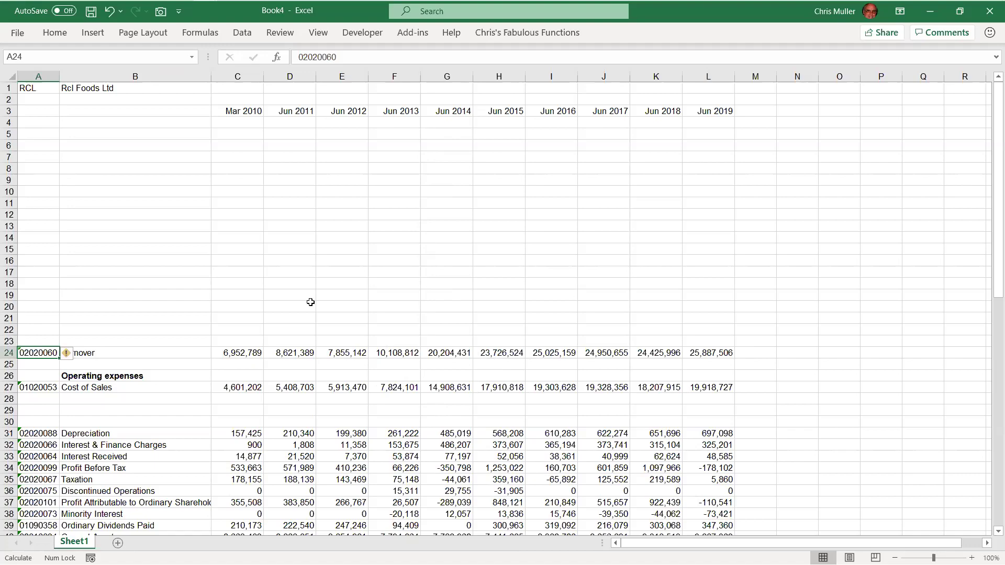
pyautogui.hotkey('alt', 'Tab')
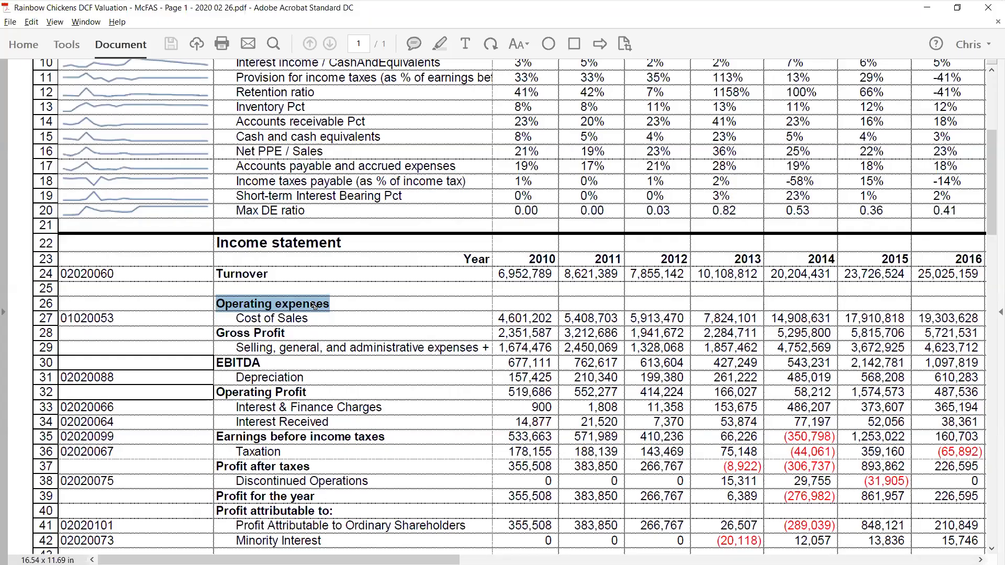
# Step: Fit the DCF page to the window and select rows 23 to 78 of the income statement and balance sheet
pyautogui.hotkey('ctrl', '0')
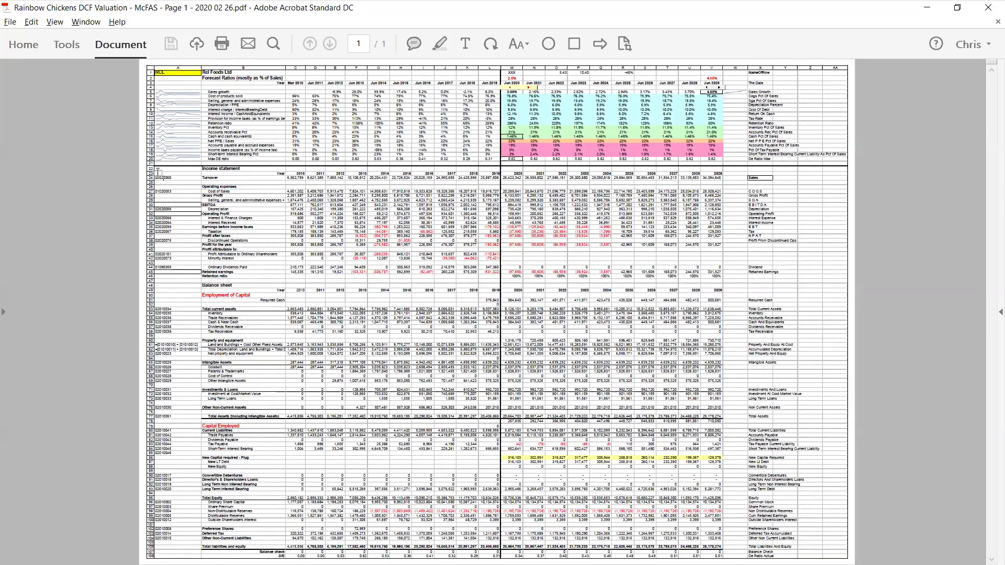
pyautogui.moveTo(160, 172); pyautogui.dragTo(494, 539)
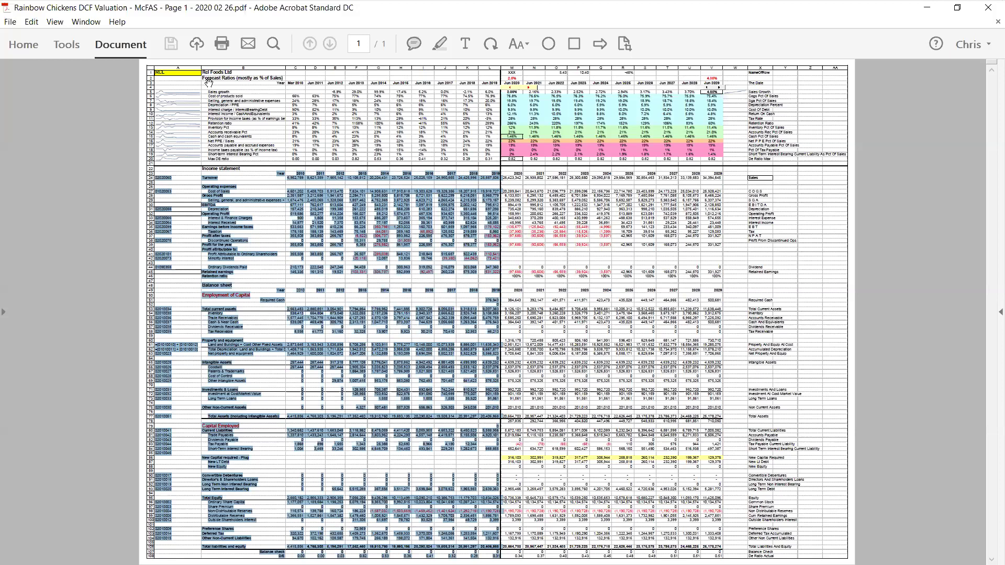
# Step: Switch to the Select Tool and highlight the Forecast Ratios title and rows 3–20
pyautogui.rightClick(208, 82)
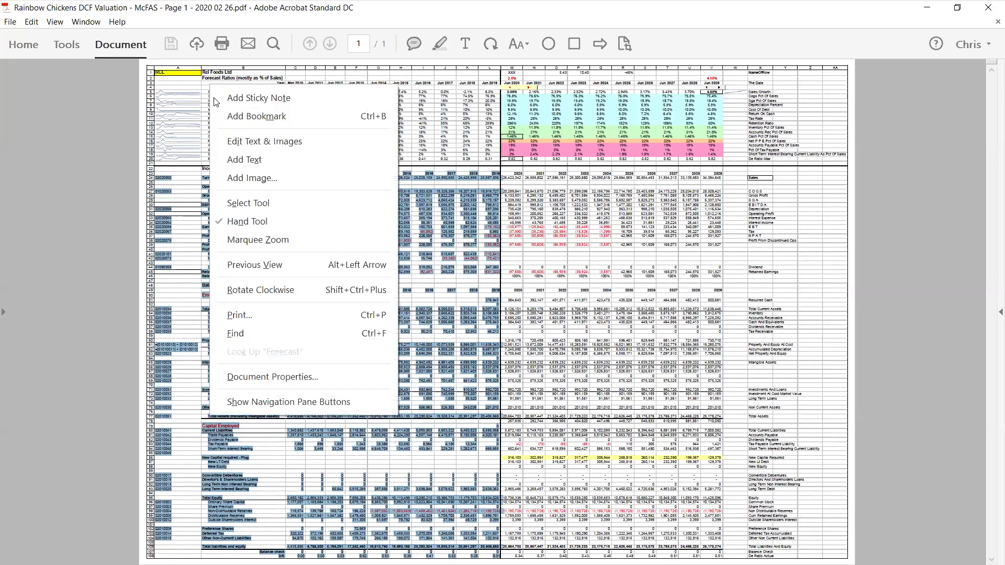
pyautogui.click(234, 205)
pyautogui.moveTo(203, 77); pyautogui.dragTo(492, 158)
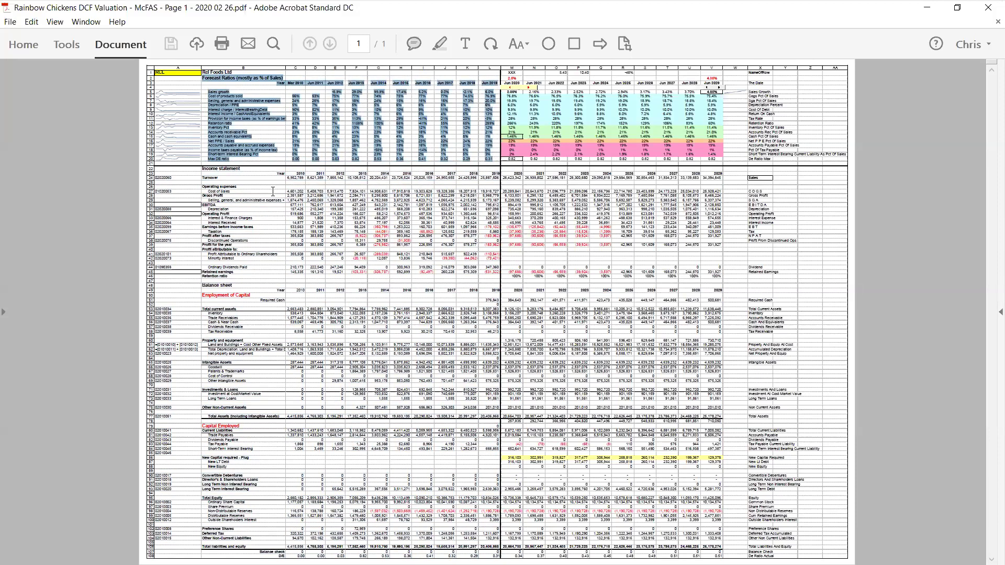